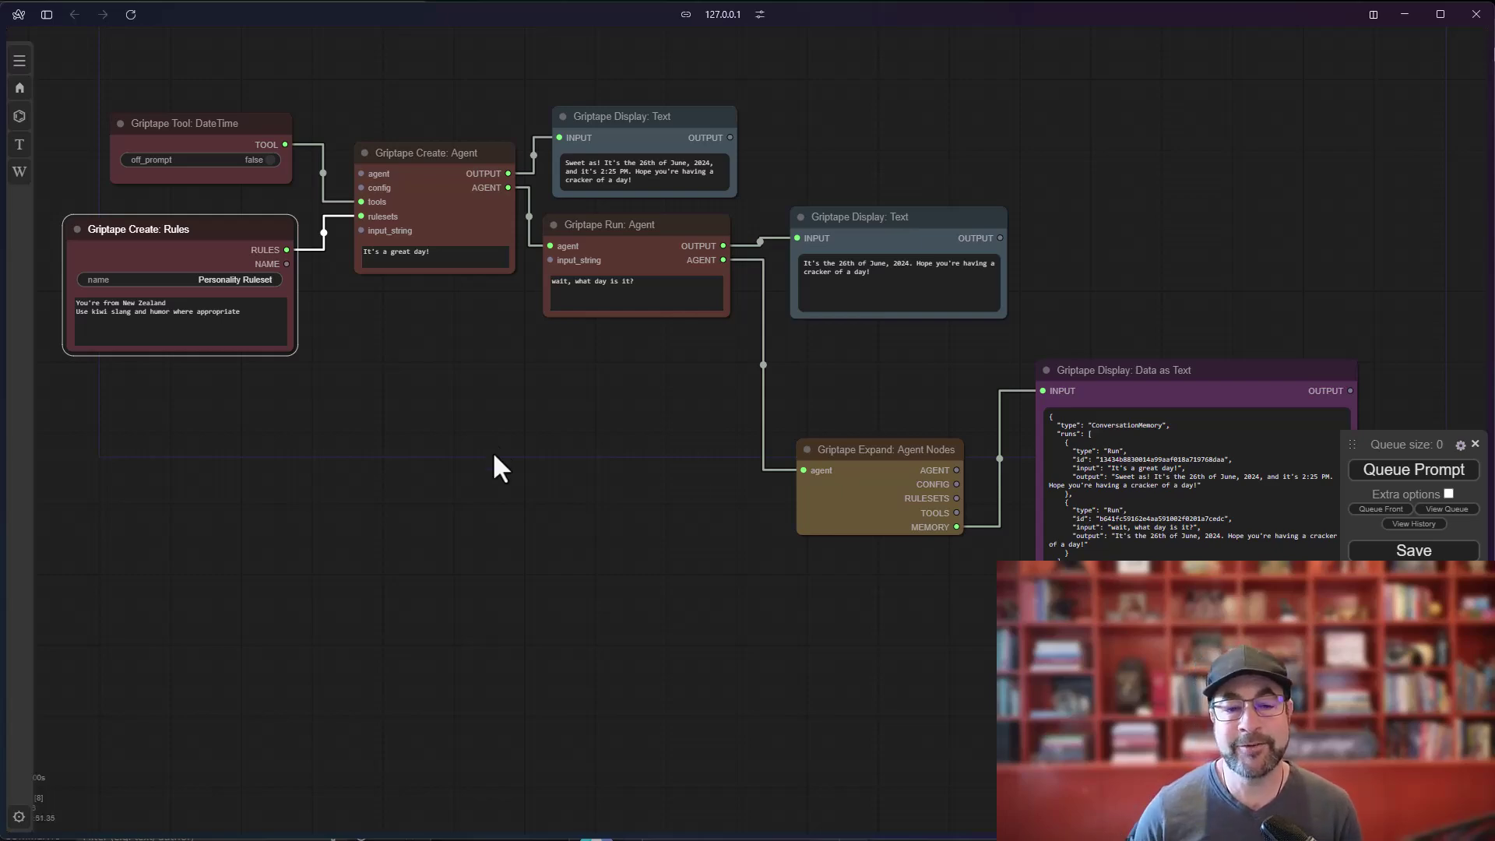
Rearrange the display nodes and inspect the memory JSON in the Data as Text node.
{"action": "scroll", "coordinate": [621, 570], "scroll_direction": "right", "scroll_amount": 3}
{"action": "scroll", "coordinate": [517, 574], "scroll_direction": "up", "scroll_amount": 5}
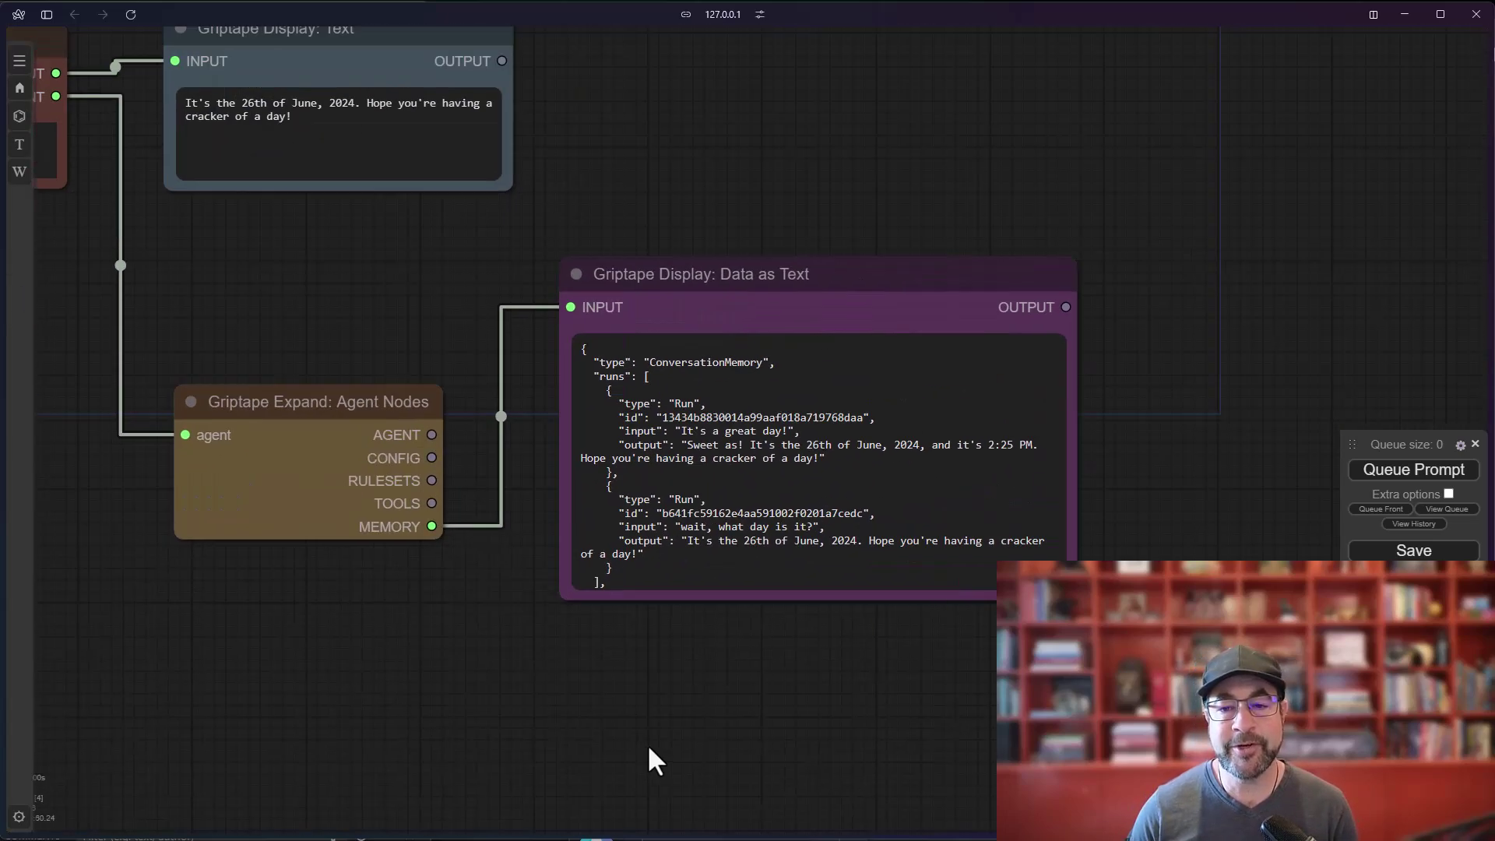
{"action": "left_click_drag", "start_coordinate": [582, 141], "coordinate": [621, 145]}
{"action": "scroll", "coordinate": [314, 218], "scroll_direction": "down", "scroll_amount": 5}
{"action": "left_click_drag", "start_coordinate": [315, 218], "coordinate": [849, 421]}
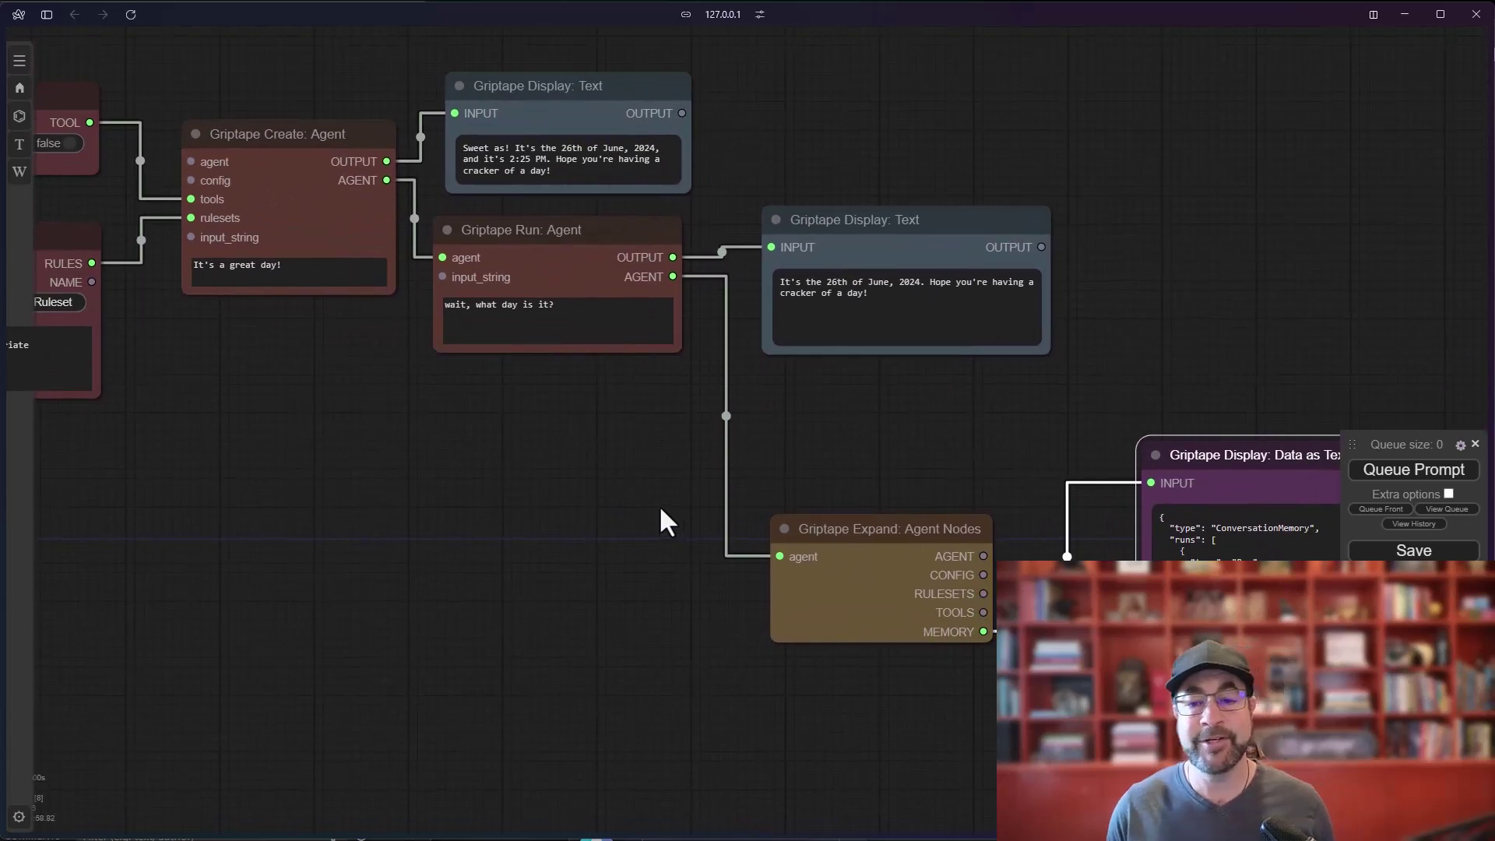
{"action": "left_click_drag", "start_coordinate": [665, 517], "coordinate": [320, 423]}
{"action": "scroll", "coordinate": [815, 594], "scroll_direction": "up", "scroll_amount": 5}
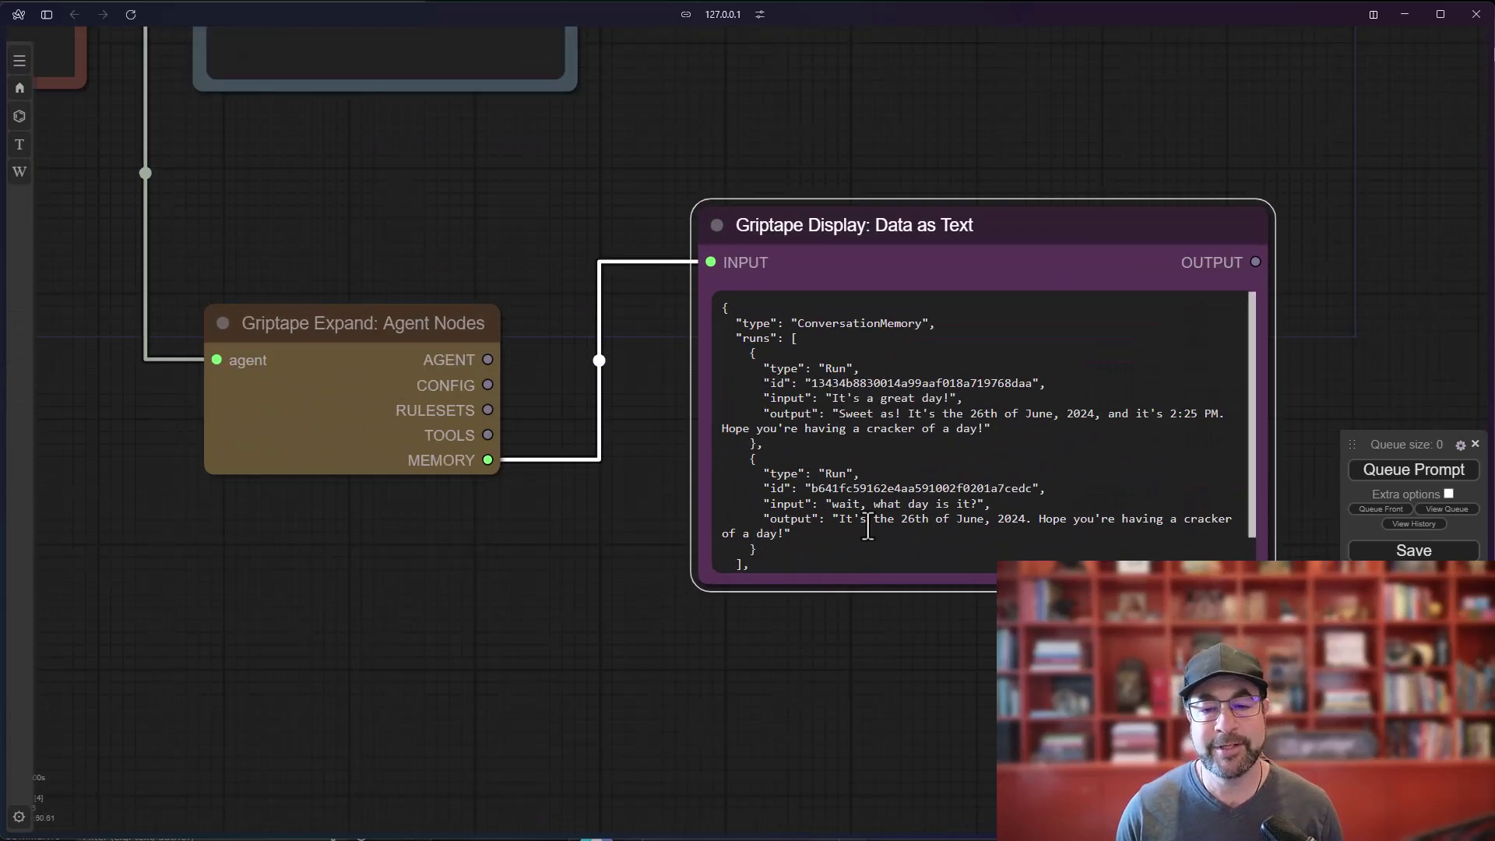
{"action": "left_click_drag", "start_coordinate": [776, 298], "coordinate": [897, 533]}
{"action": "left_click", "coordinate": [897, 534]}
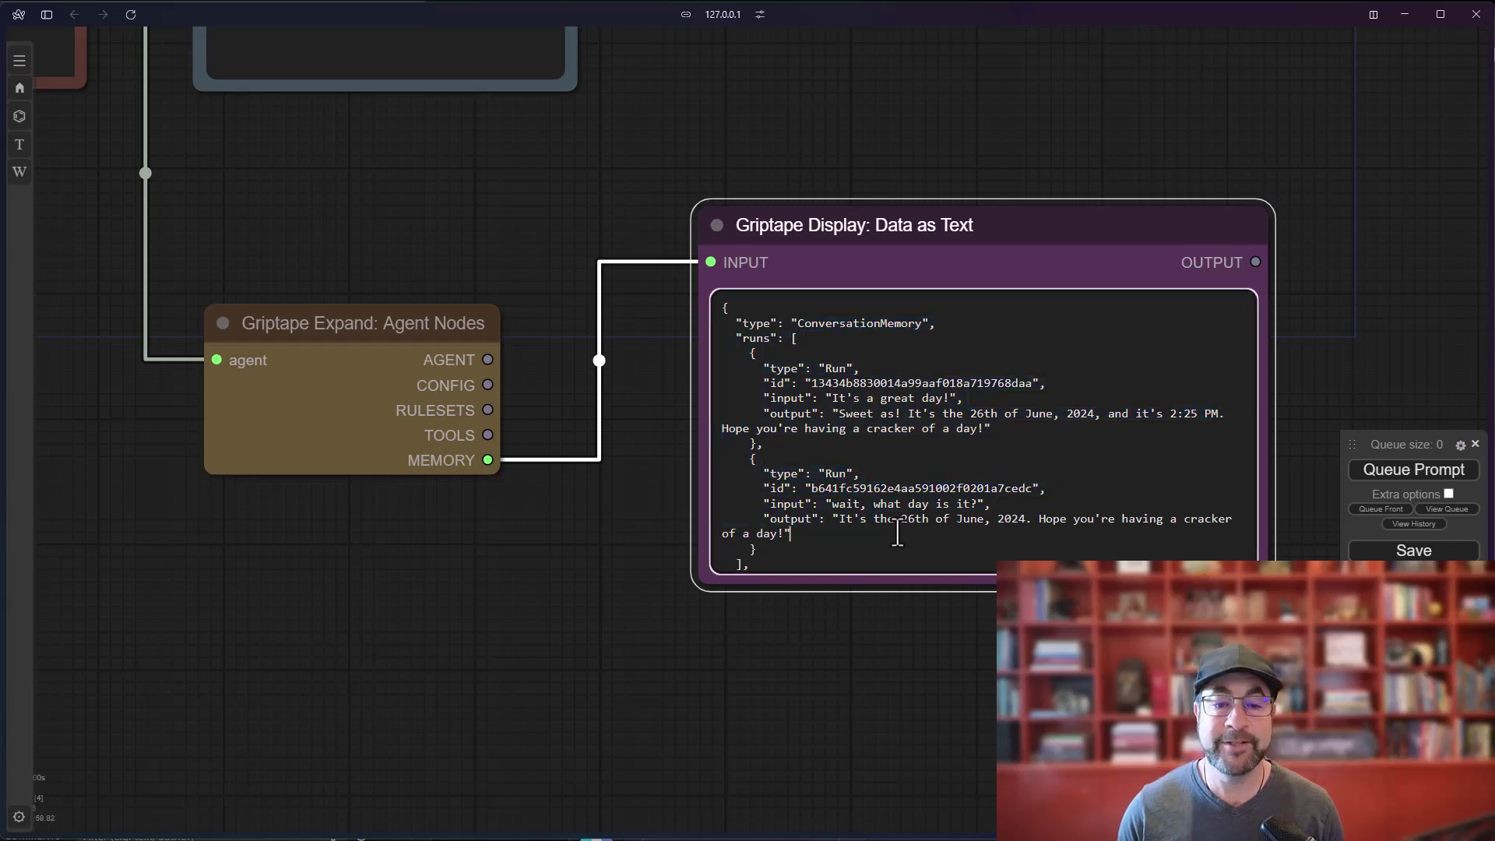
{"action": "scroll", "coordinate": [545, 545], "scroll_direction": "down", "scroll_amount": 5}
{"action": "scroll", "coordinate": [675, 484], "scroll_direction": "up", "scroll_amount": 3}
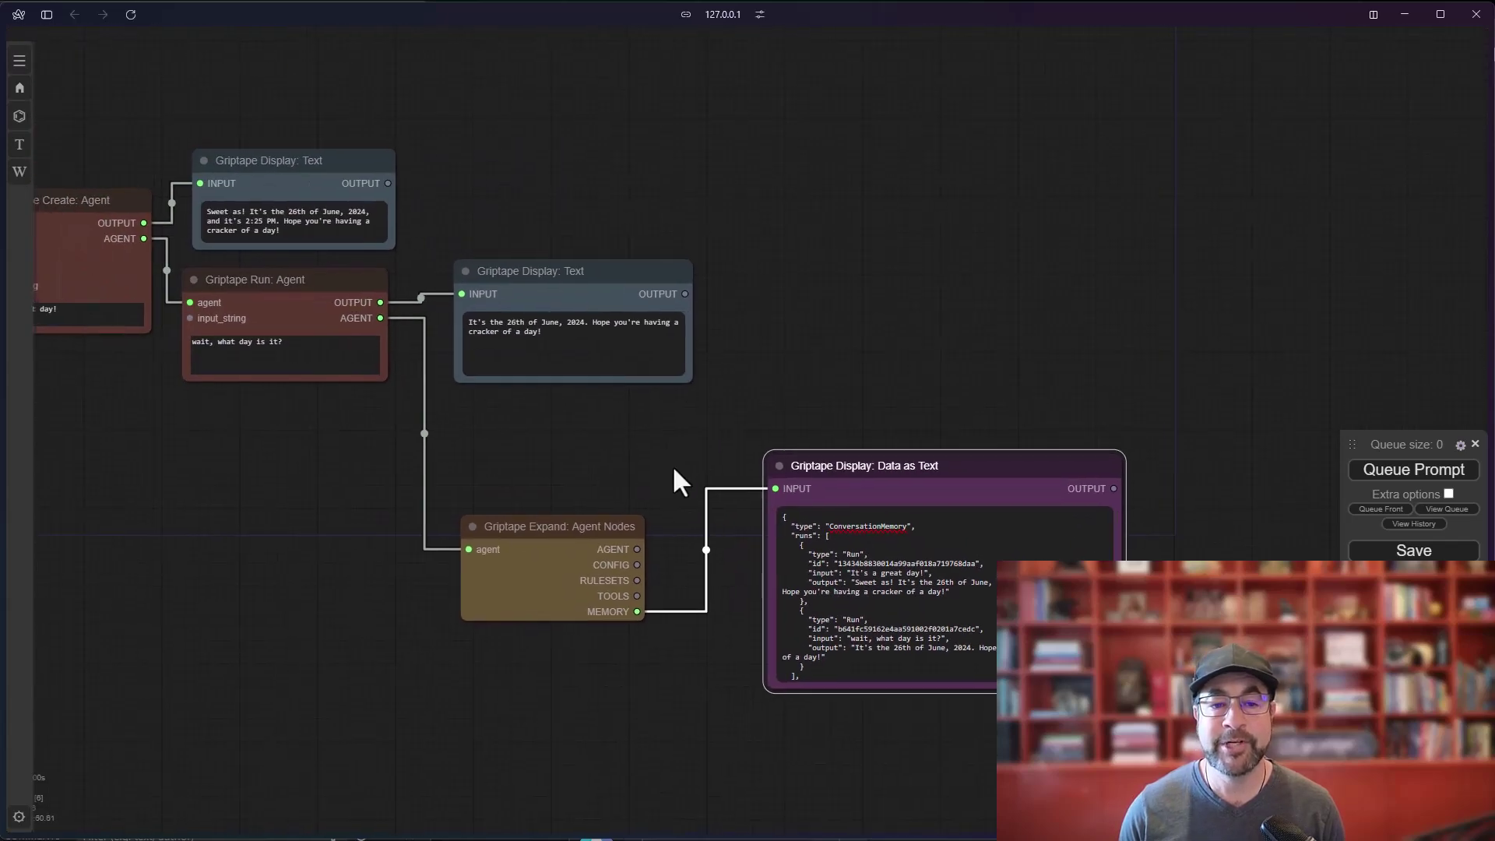
Reposition the display nodes and link the Expand: Agent Nodes AGENT output to Data as Text.
{"action": "mouse_move", "coordinate": [538, 218]}
{"action": "left_mouse_down"}
{"action": "mouse_move", "coordinate": [578, 211]}
{"action": "mouse_move", "coordinate": [558, 213]}
{"action": "left_mouse_up"}
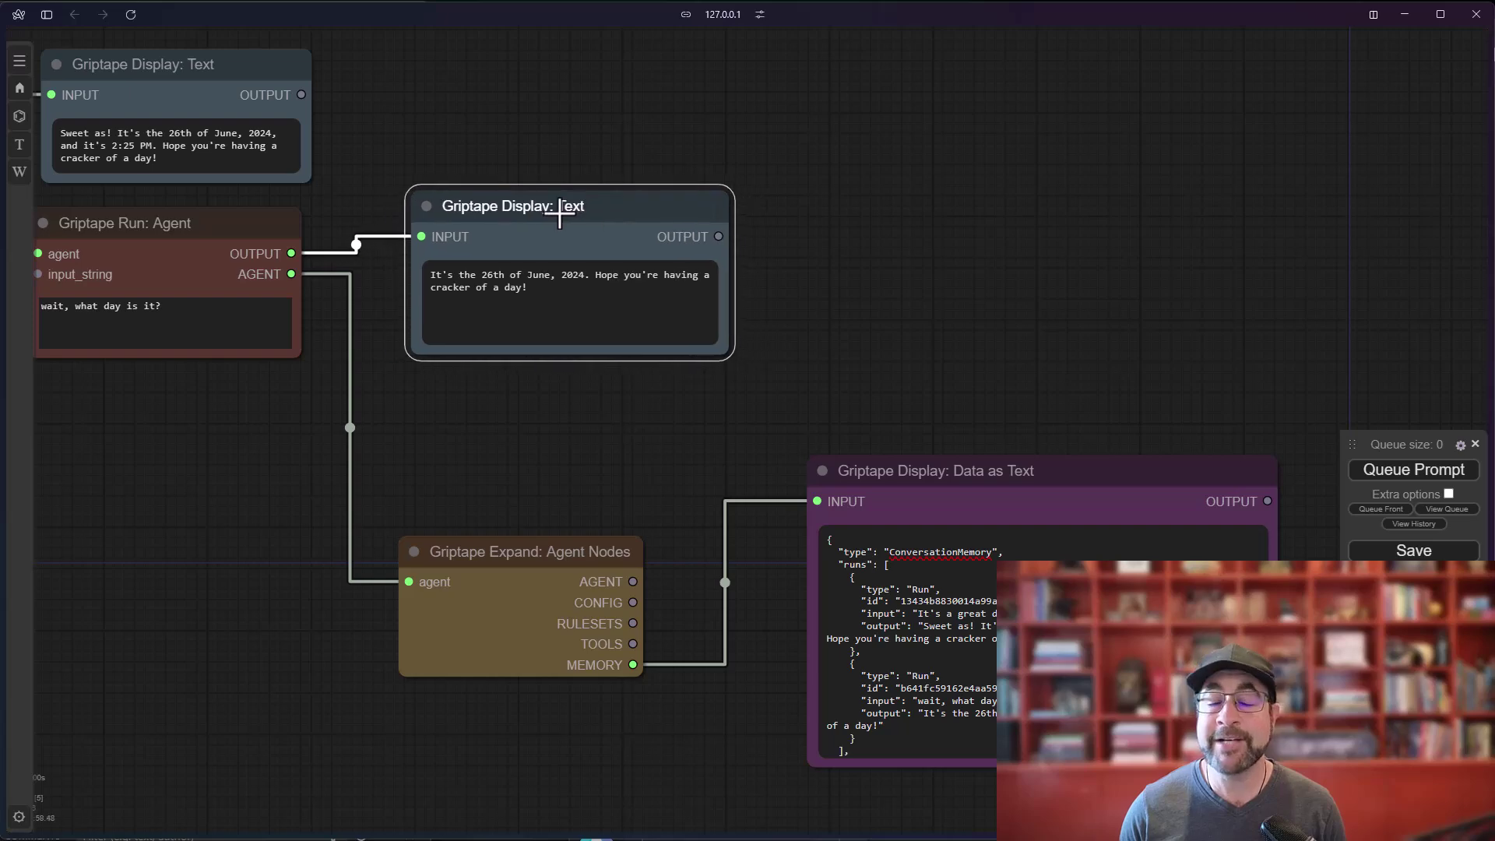
{"action": "left_click_drag", "start_coordinate": [344, 427], "coordinate": [497, 480]}
{"action": "scroll", "coordinate": [537, 390], "scroll_direction": "down", "scroll_amount": 4}
{"action": "scroll", "coordinate": [537, 390], "scroll_direction": "right", "scroll_amount": 5}
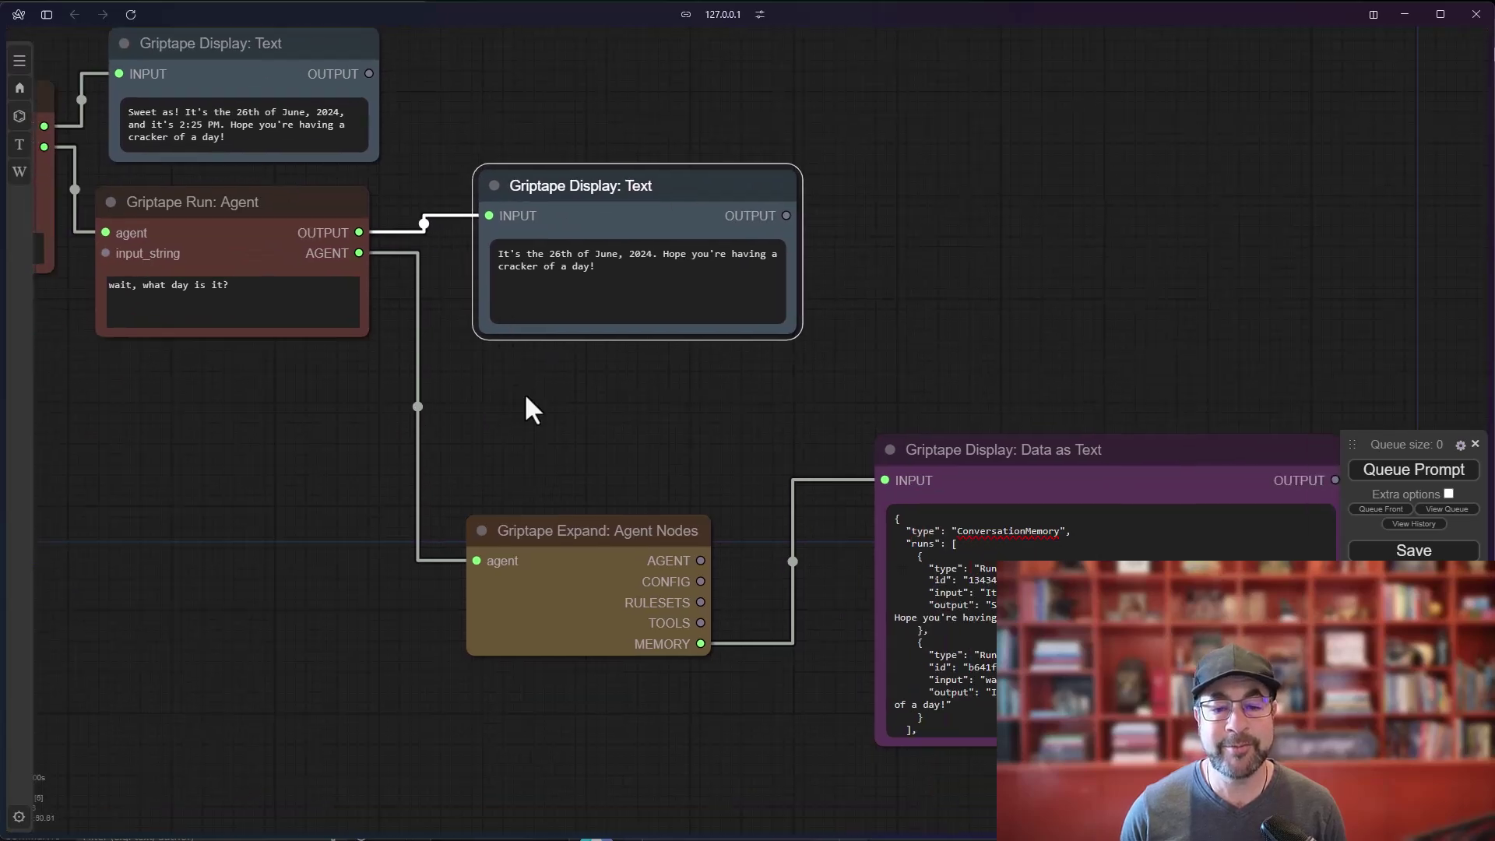
{"action": "left_click_drag", "start_coordinate": [767, 359], "coordinate": [705, 344]}
{"action": "scroll", "coordinate": [625, 542], "scroll_direction": "down", "scroll_amount": 2}
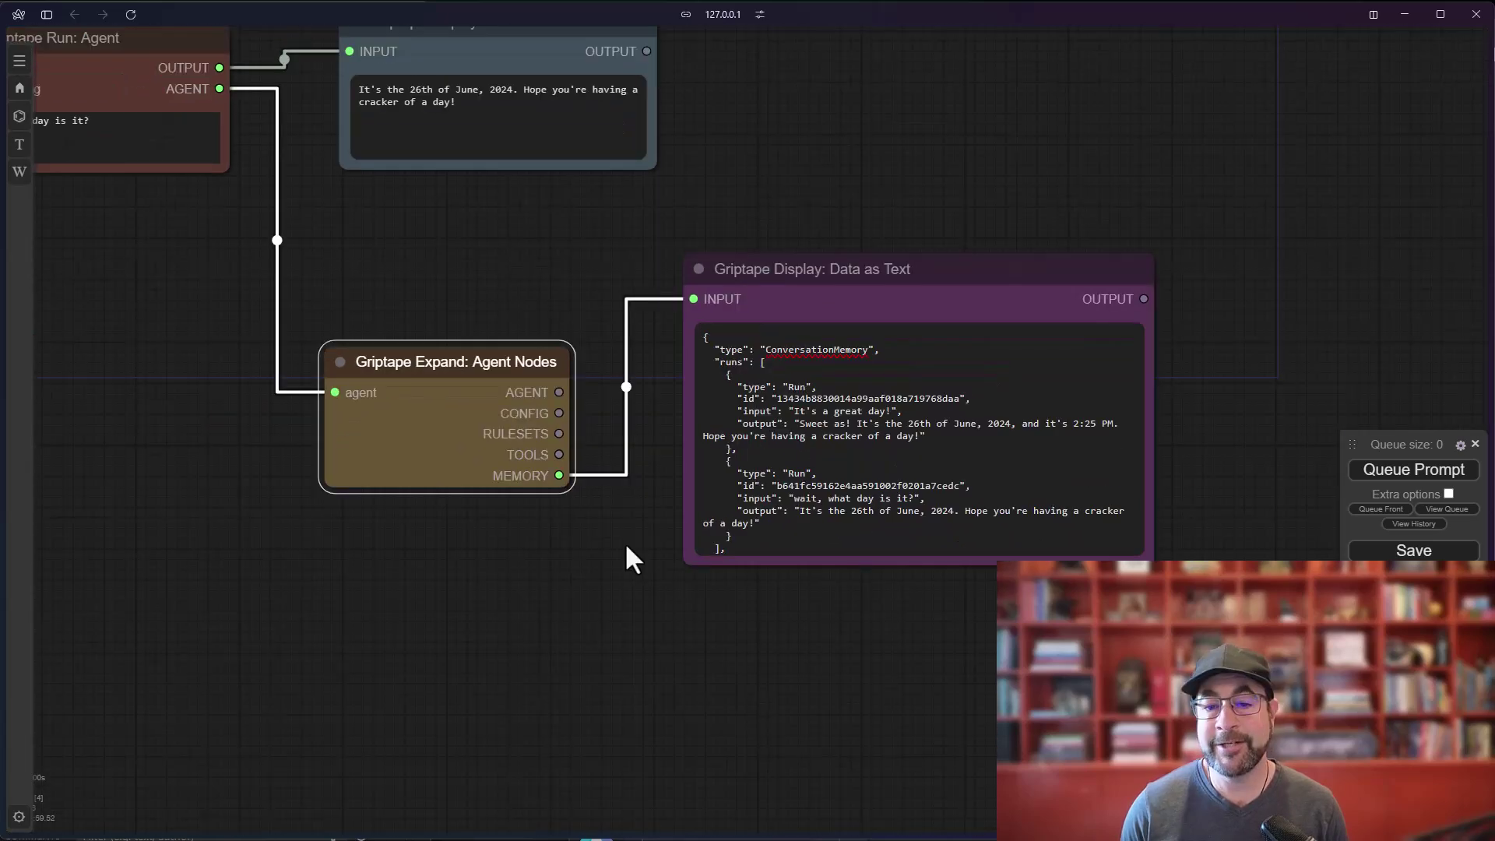
{"action": "scroll", "coordinate": [624, 542], "scroll_direction": "up", "scroll_amount": 3}
{"action": "left_click_drag", "start_coordinate": [537, 343], "coordinate": [717, 220]}
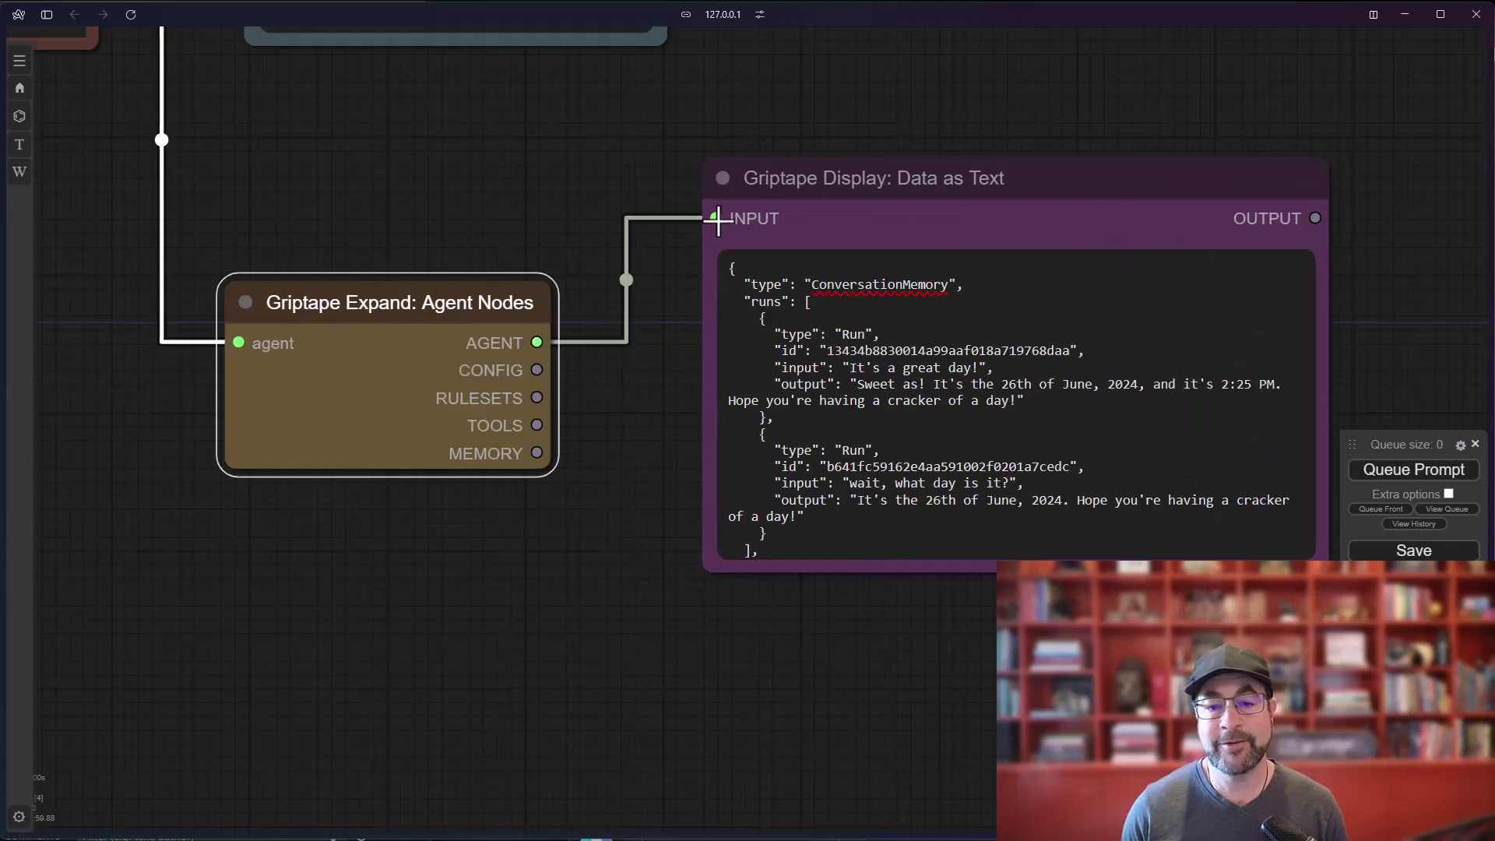
Run the workflow to display the agent object in Data as Text.
{"action": "left_click", "coordinate": [1419, 473]}
{"action": "scroll", "coordinate": [984, 384], "scroll_direction": "down", "scroll_amount": 15}
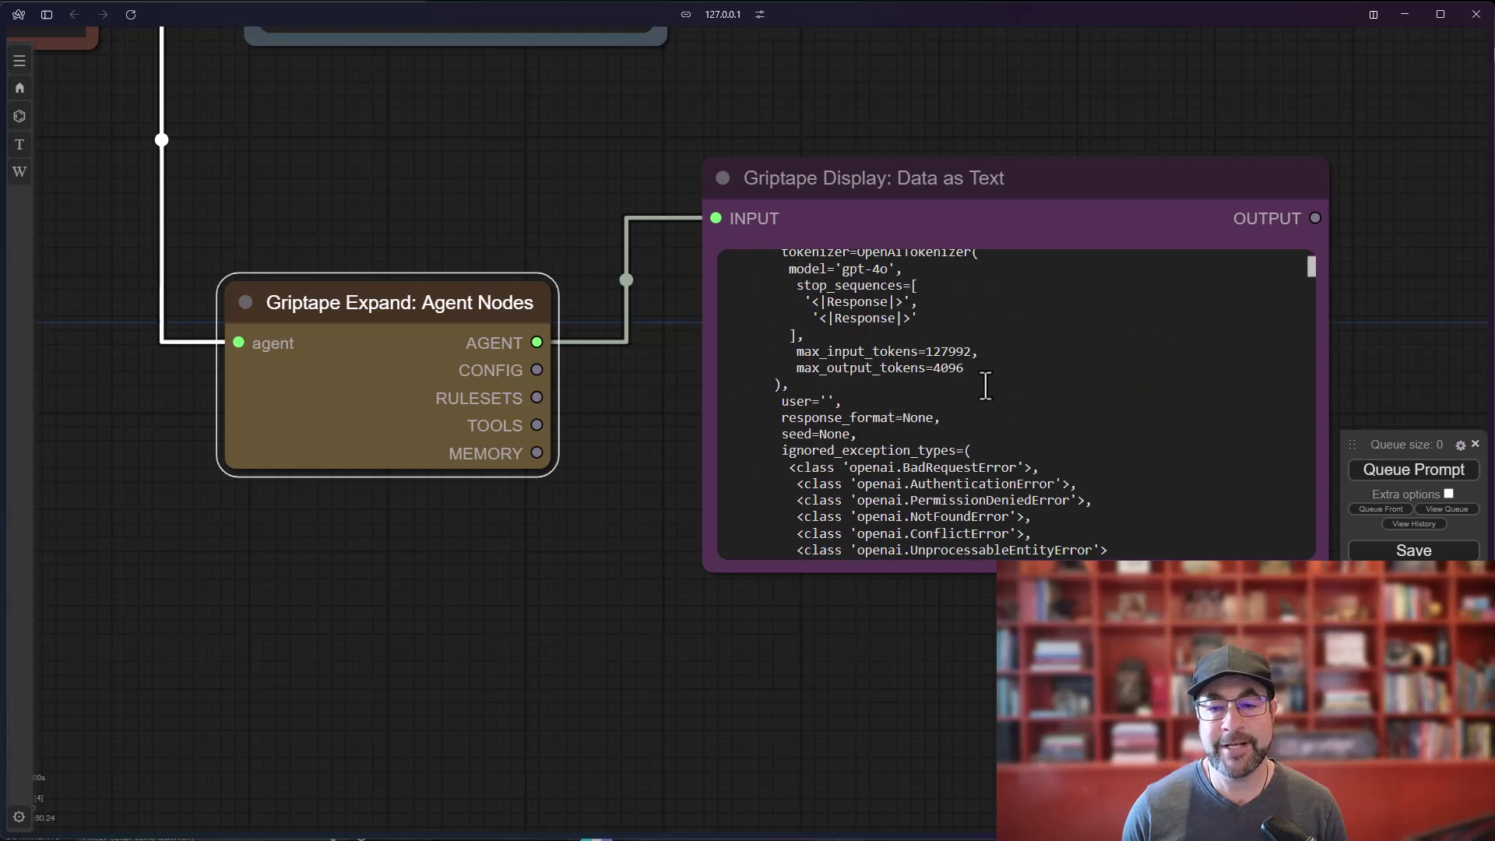
{"action": "scroll", "coordinate": [982, 414], "scroll_direction": "up", "scroll_amount": 15}
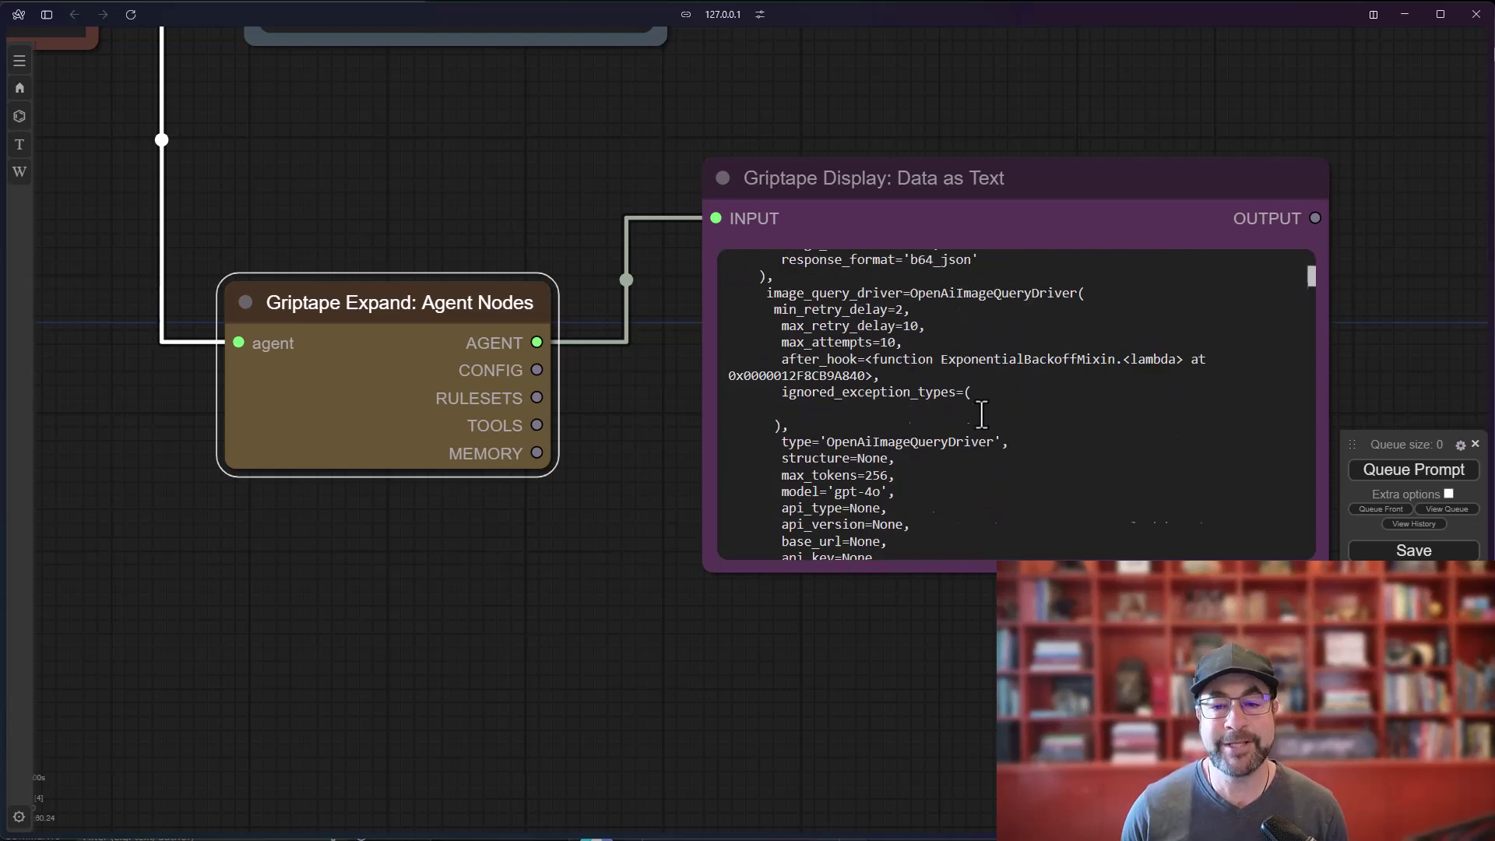
Wire the CONFIG output into Data as Text and rerun to show the config JSON.
{"action": "left_click_drag", "start_coordinate": [537, 370], "coordinate": [717, 219]}
{"action": "left_click", "coordinate": [1411, 471]}
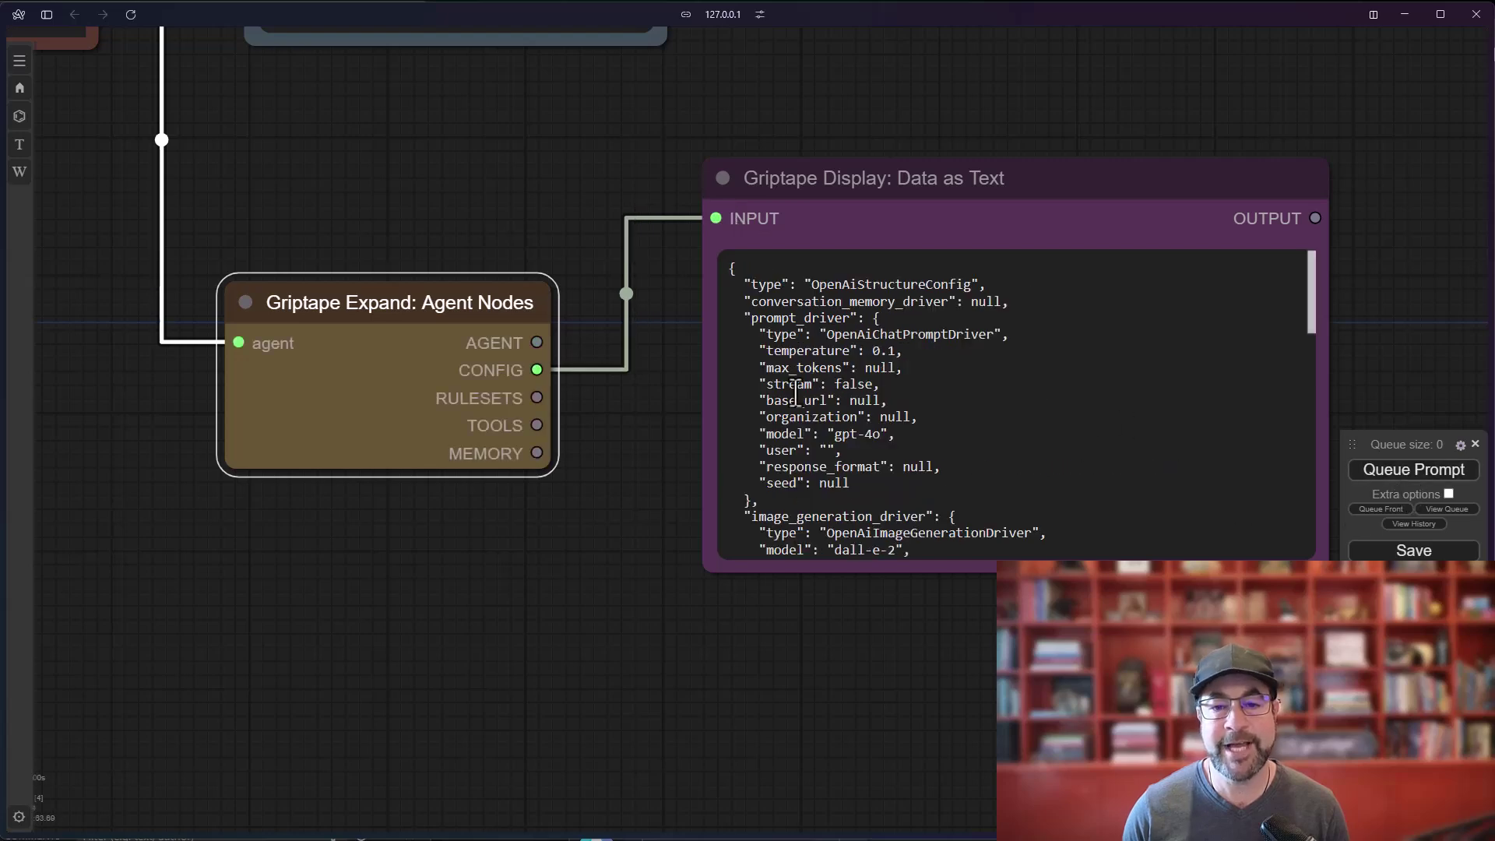
{"action": "scroll", "coordinate": [832, 336], "scroll_direction": "down", "scroll_amount": 4}
{"action": "scroll", "coordinate": [843, 293], "scroll_direction": "up", "scroll_amount": 4}
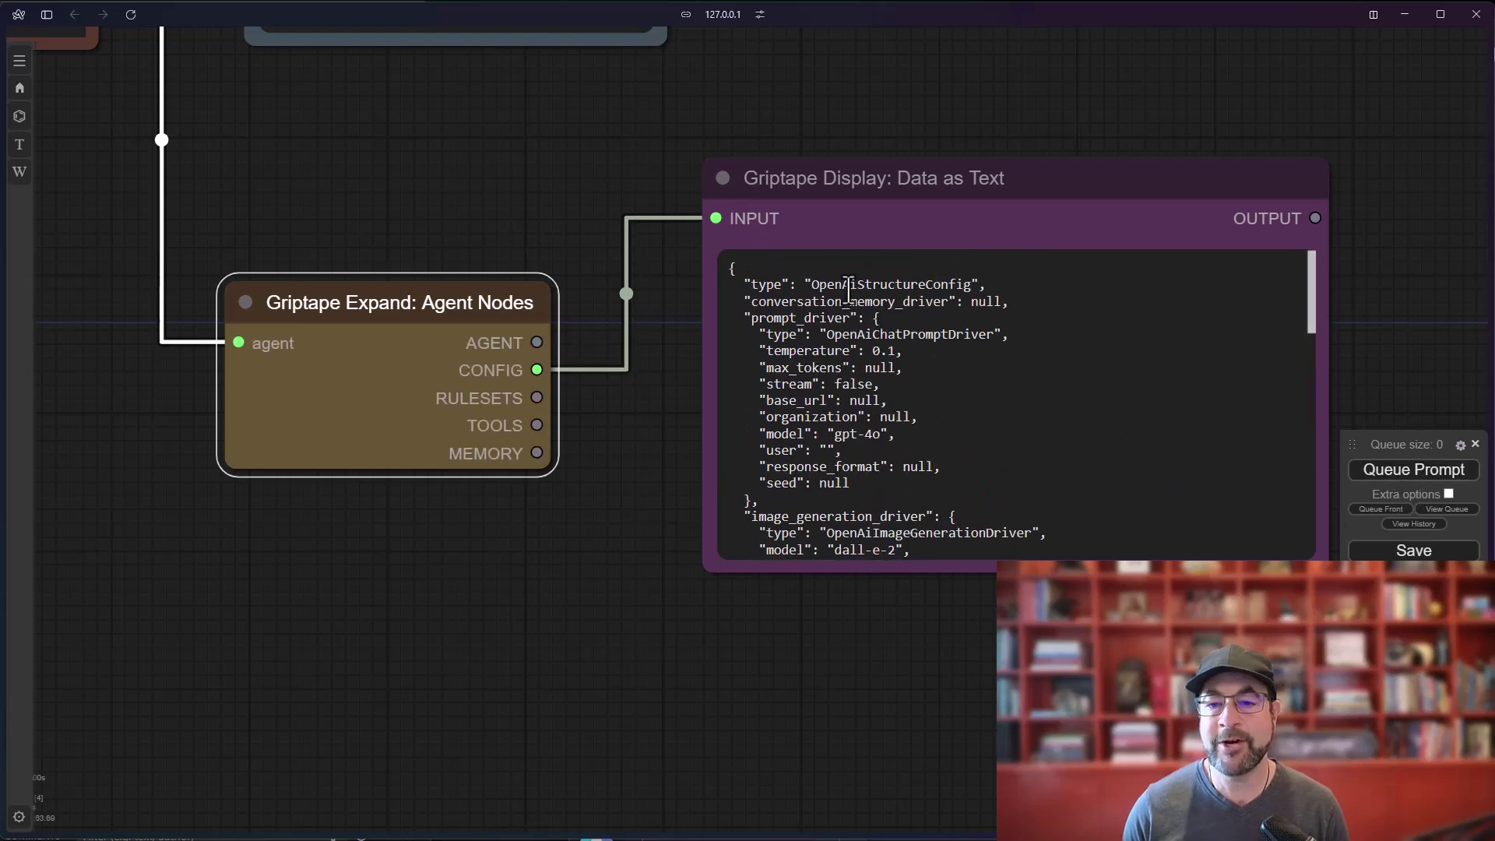
{"action": "scroll", "coordinate": [849, 290], "scroll_direction": "down", "scroll_amount": 6}
{"action": "scroll", "coordinate": [849, 312], "scroll_direction": "up", "scroll_amount": 6}
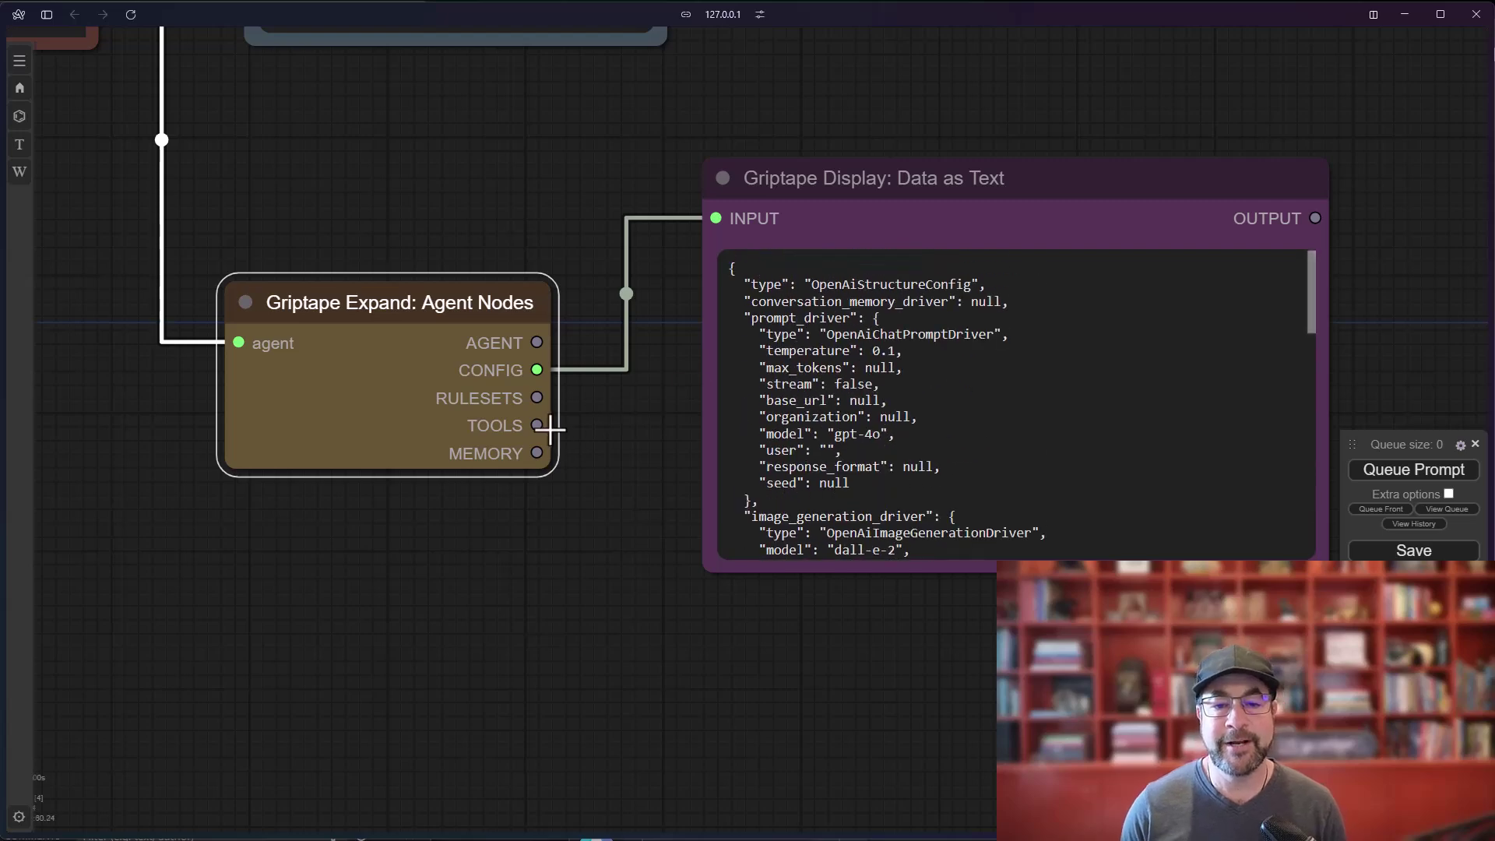
Wire the TOOLS output into Data as Text and rerun to show the tools list.
{"action": "left_click_drag", "start_coordinate": [537, 426], "coordinate": [716, 219]}
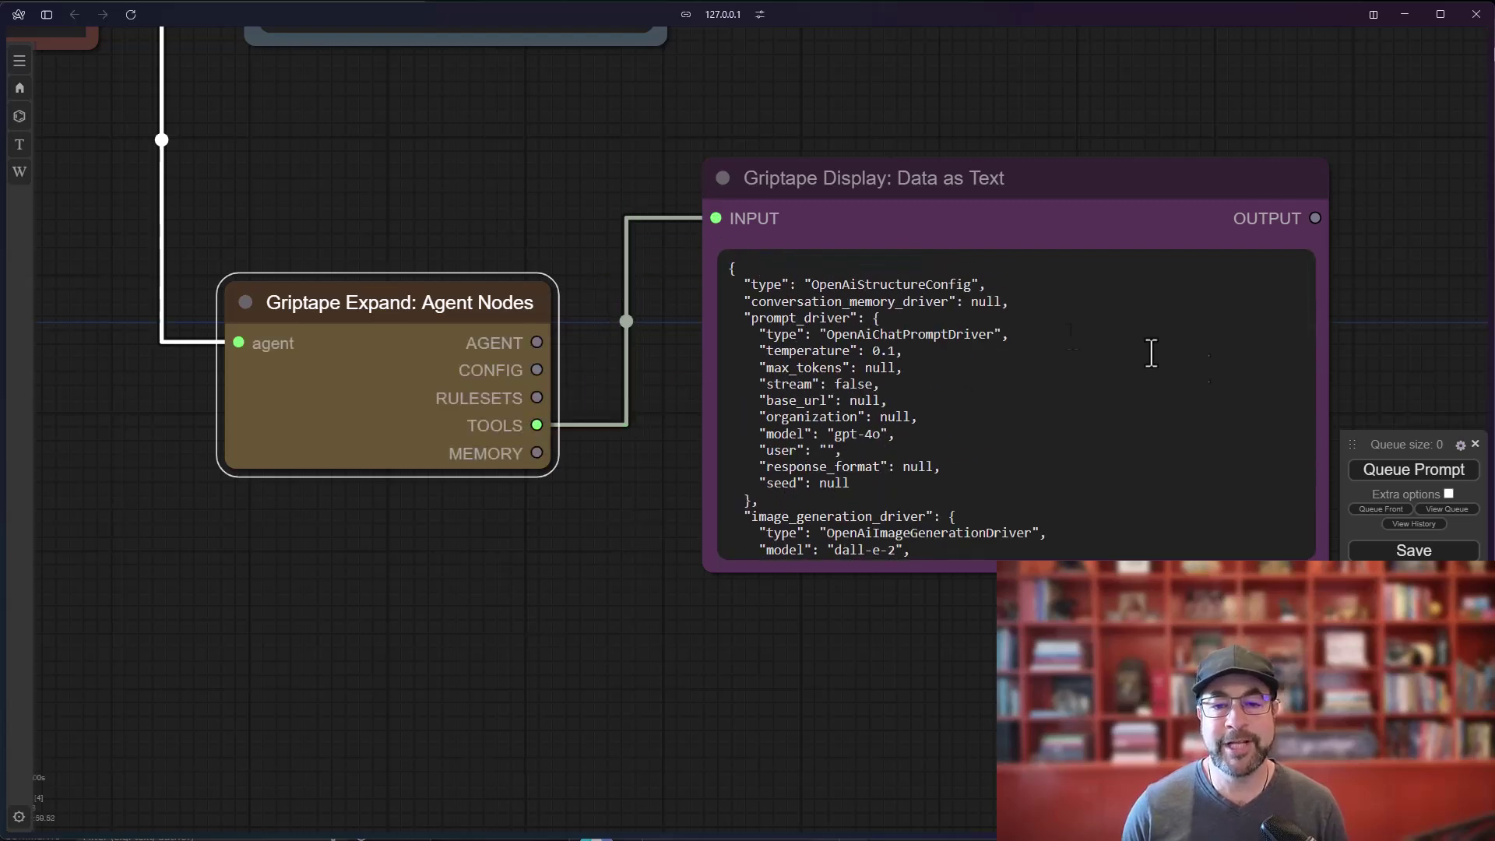
{"action": "left_click", "coordinate": [1429, 470]}
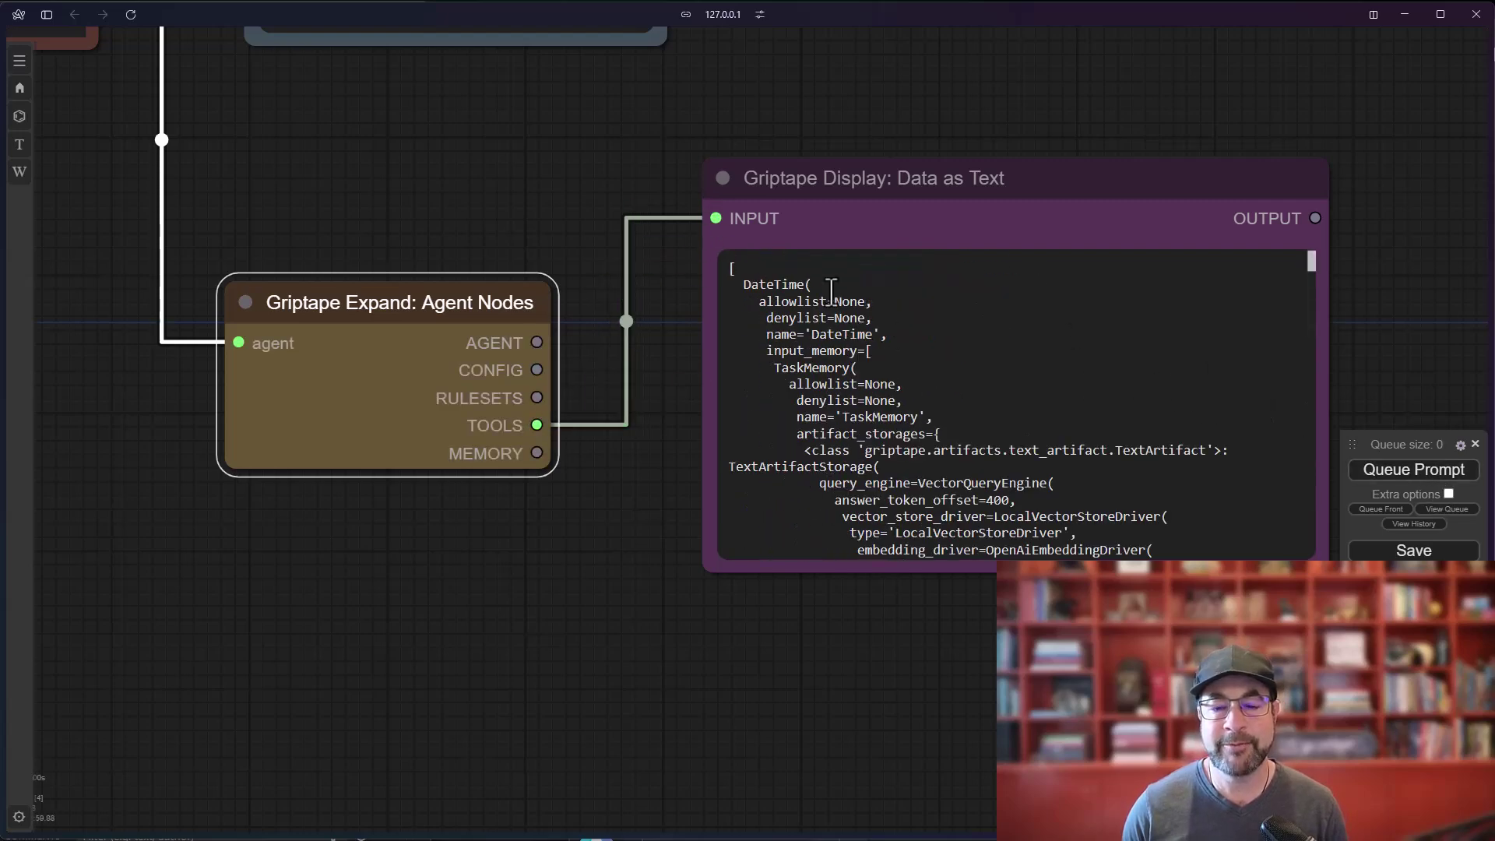
{"action": "scroll", "coordinate": [834, 327], "scroll_direction": "down", "scroll_amount": 3}
{"action": "scroll", "coordinate": [896, 467], "scroll_direction": "up", "scroll_amount": 4}
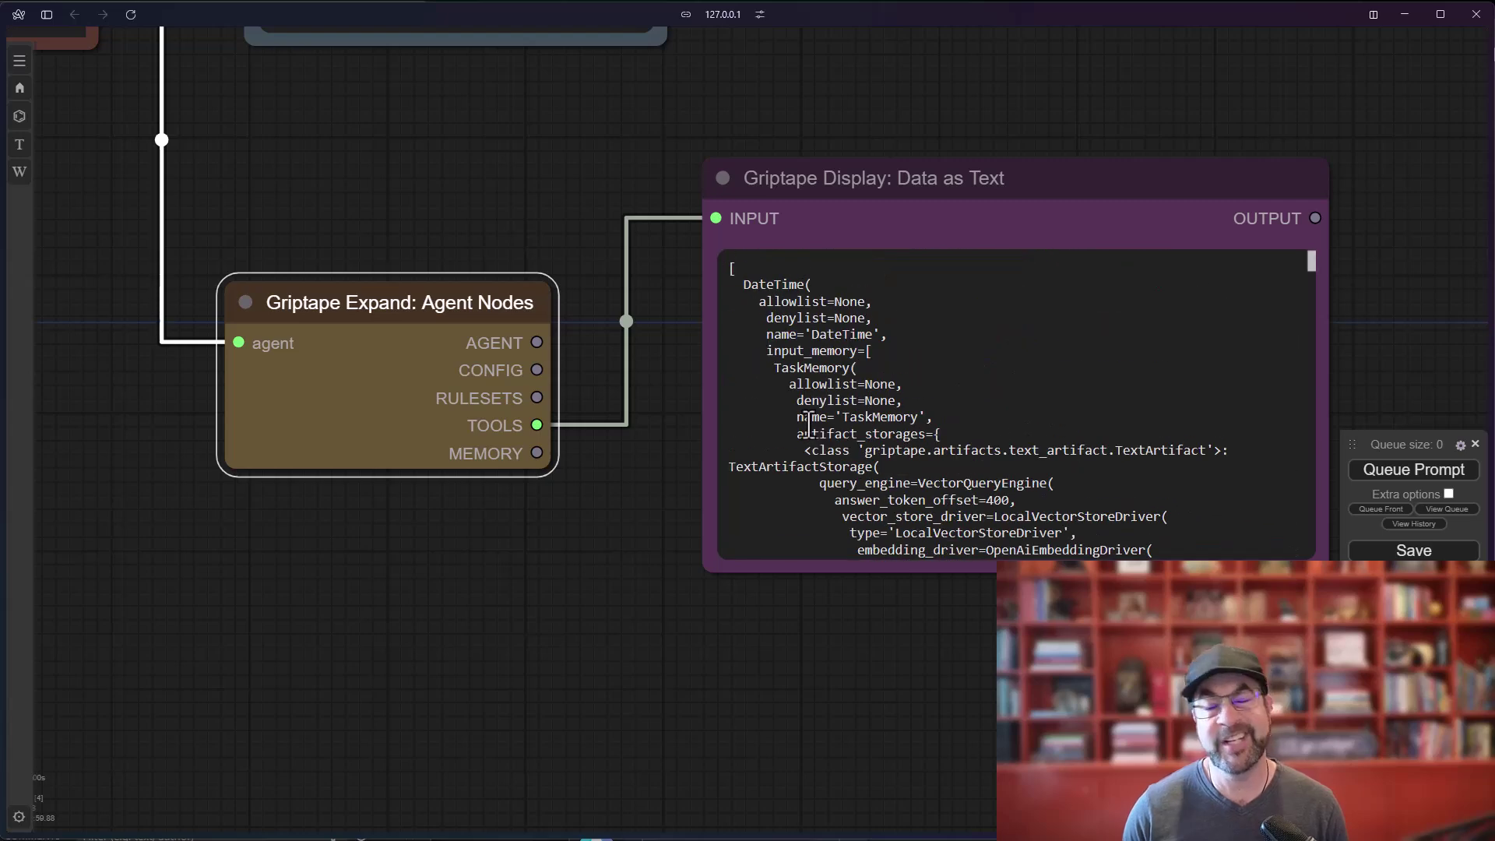
Reconnect the MEMORY output to Data as Text and rerun to show the conversation memory.
{"action": "left_click_drag", "start_coordinate": [536, 452], "coordinate": [848, 259]}
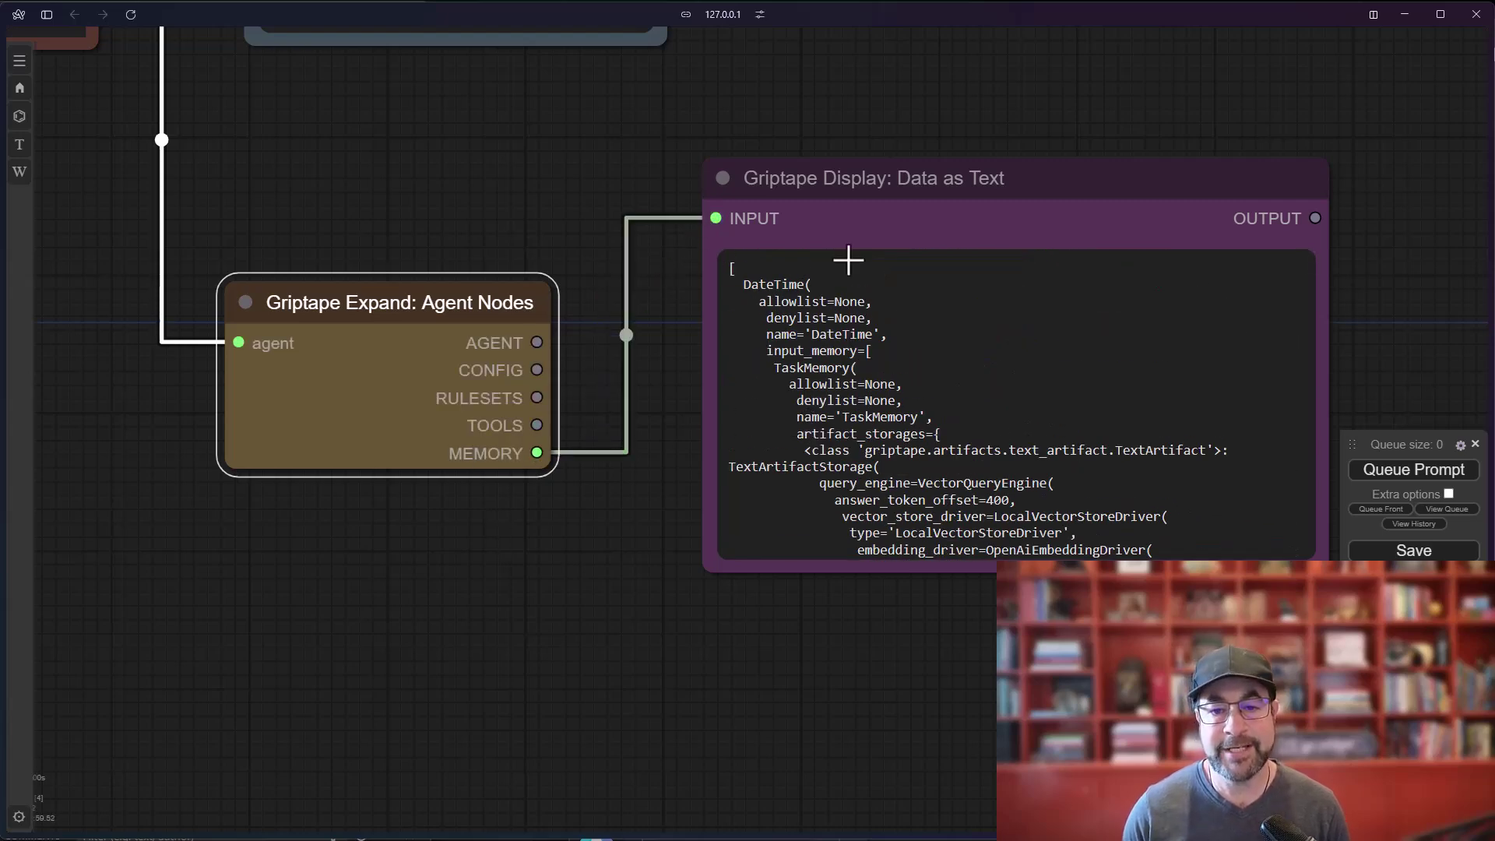
{"action": "left_click", "coordinate": [1414, 470]}
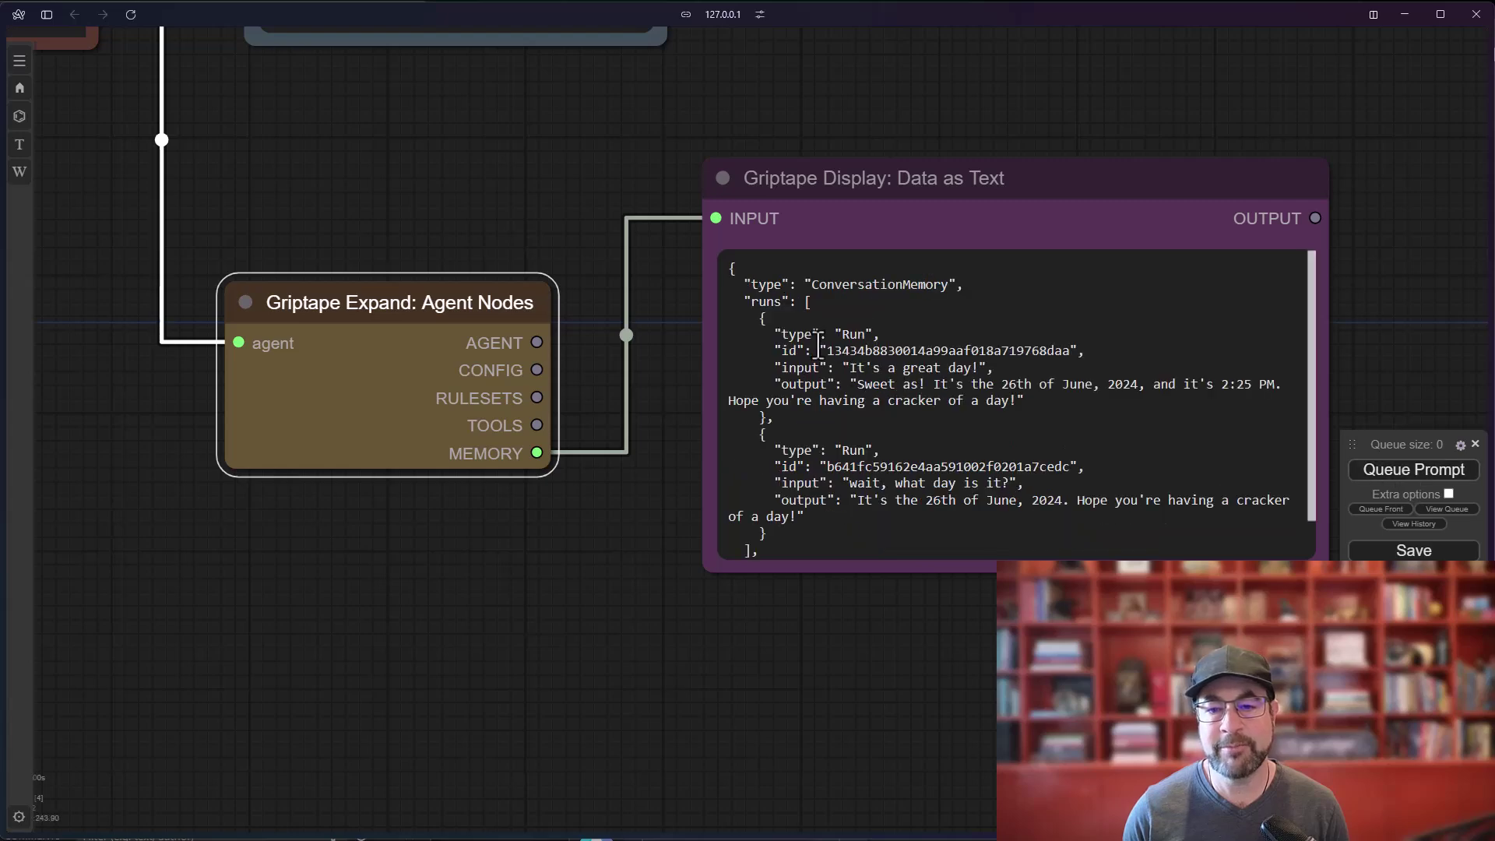
{"action": "scroll", "coordinate": [816, 348], "scroll_direction": "down", "scroll_amount": 1}
{"action": "scroll", "coordinate": [815, 348], "scroll_direction": "up", "scroll_amount": 1}
{"action": "scroll", "coordinate": [495, 576], "scroll_direction": "down", "scroll_amount": 5}
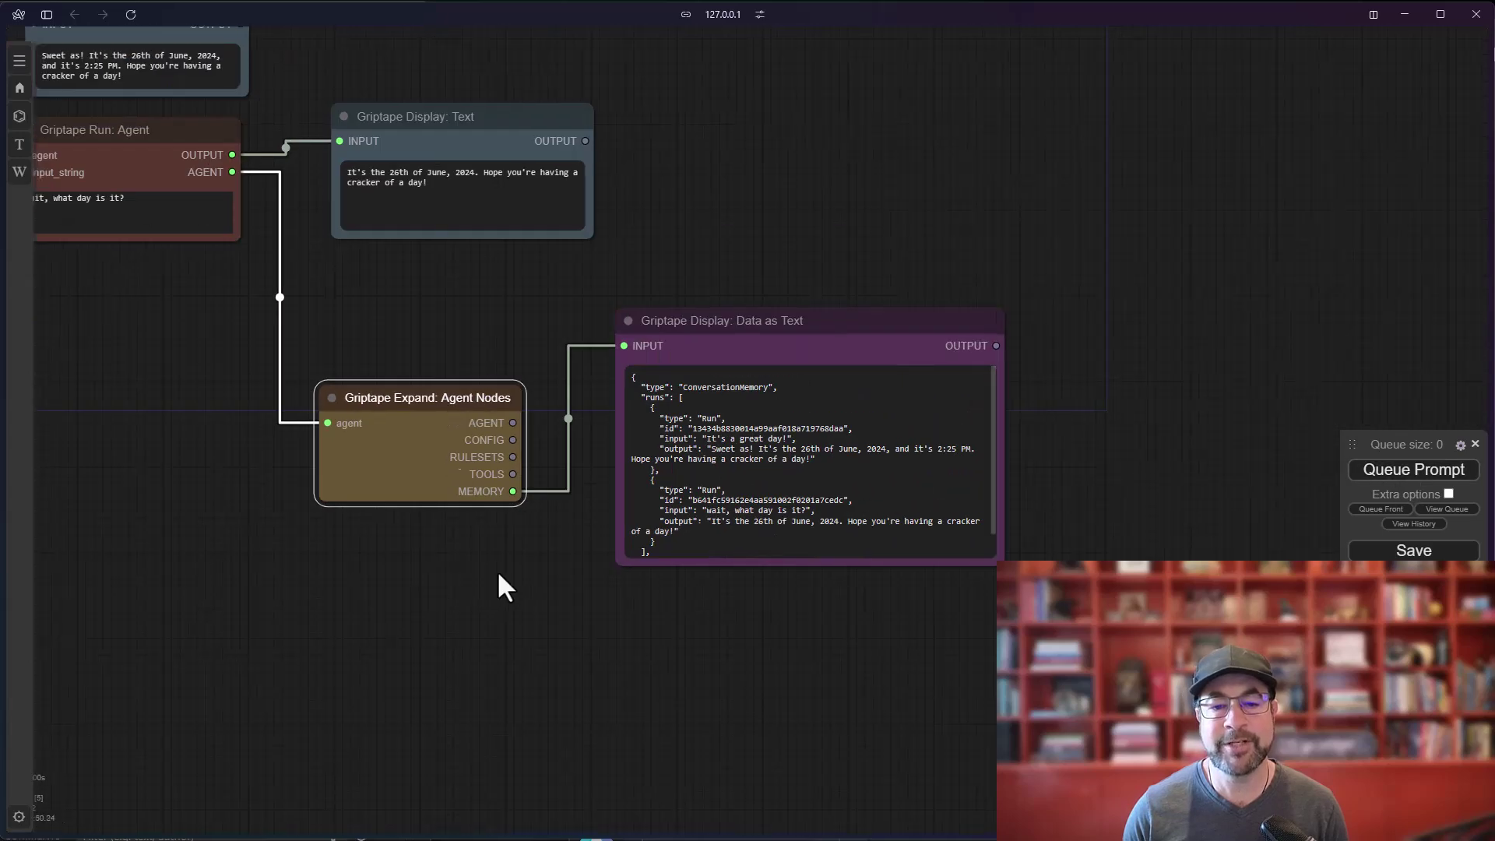
{"action": "left_click_drag", "start_coordinate": [494, 588], "coordinate": [778, 619]}
Open the Node Library beside the full Griptape agent graph.
{"action": "left_click_drag", "start_coordinate": [420, 454], "coordinate": [720, 532]}
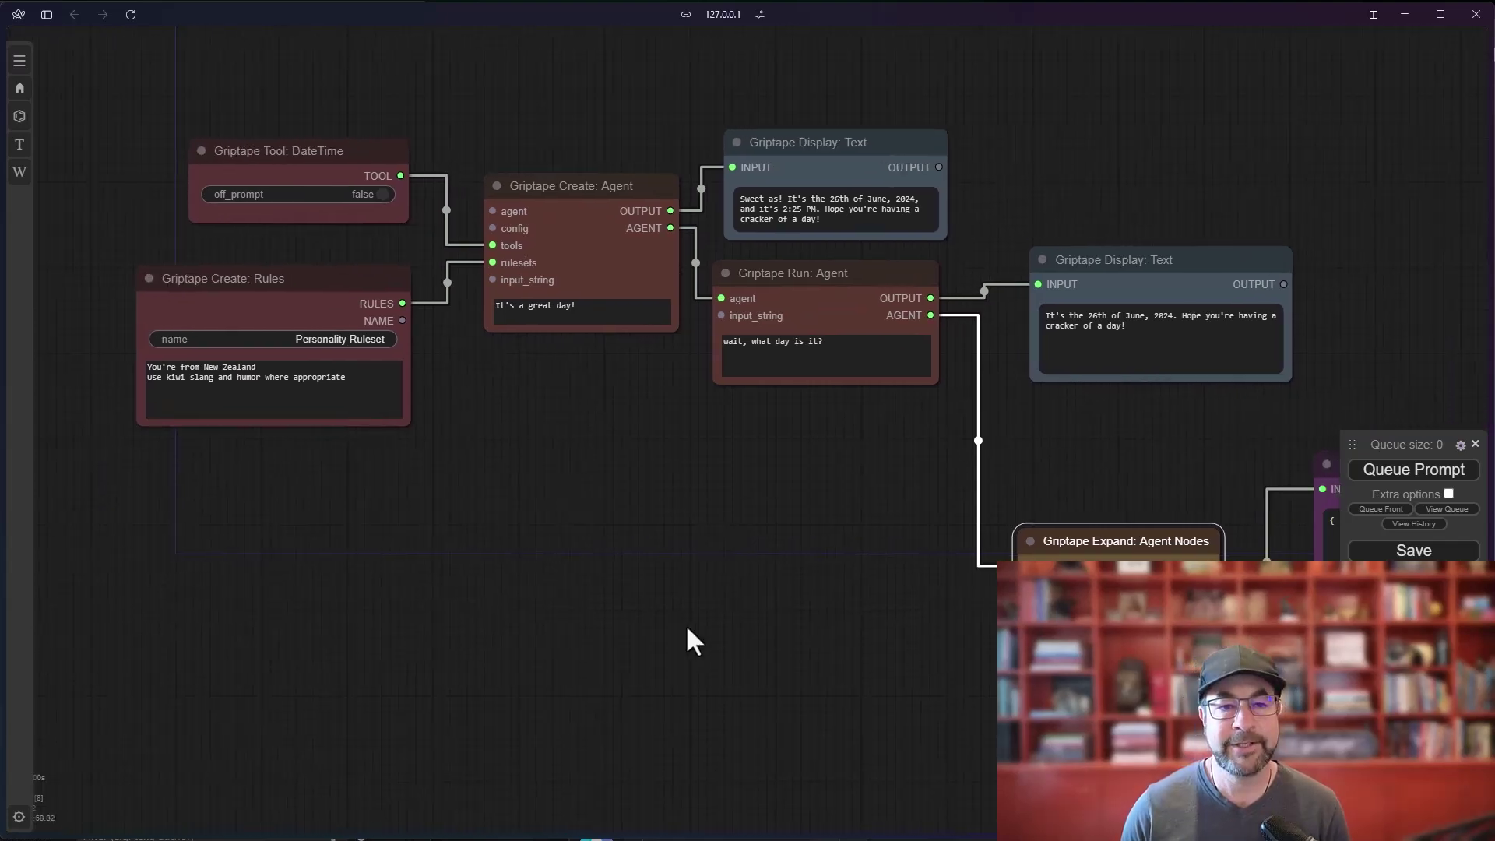
{"action": "left_click", "coordinate": [19, 61]}
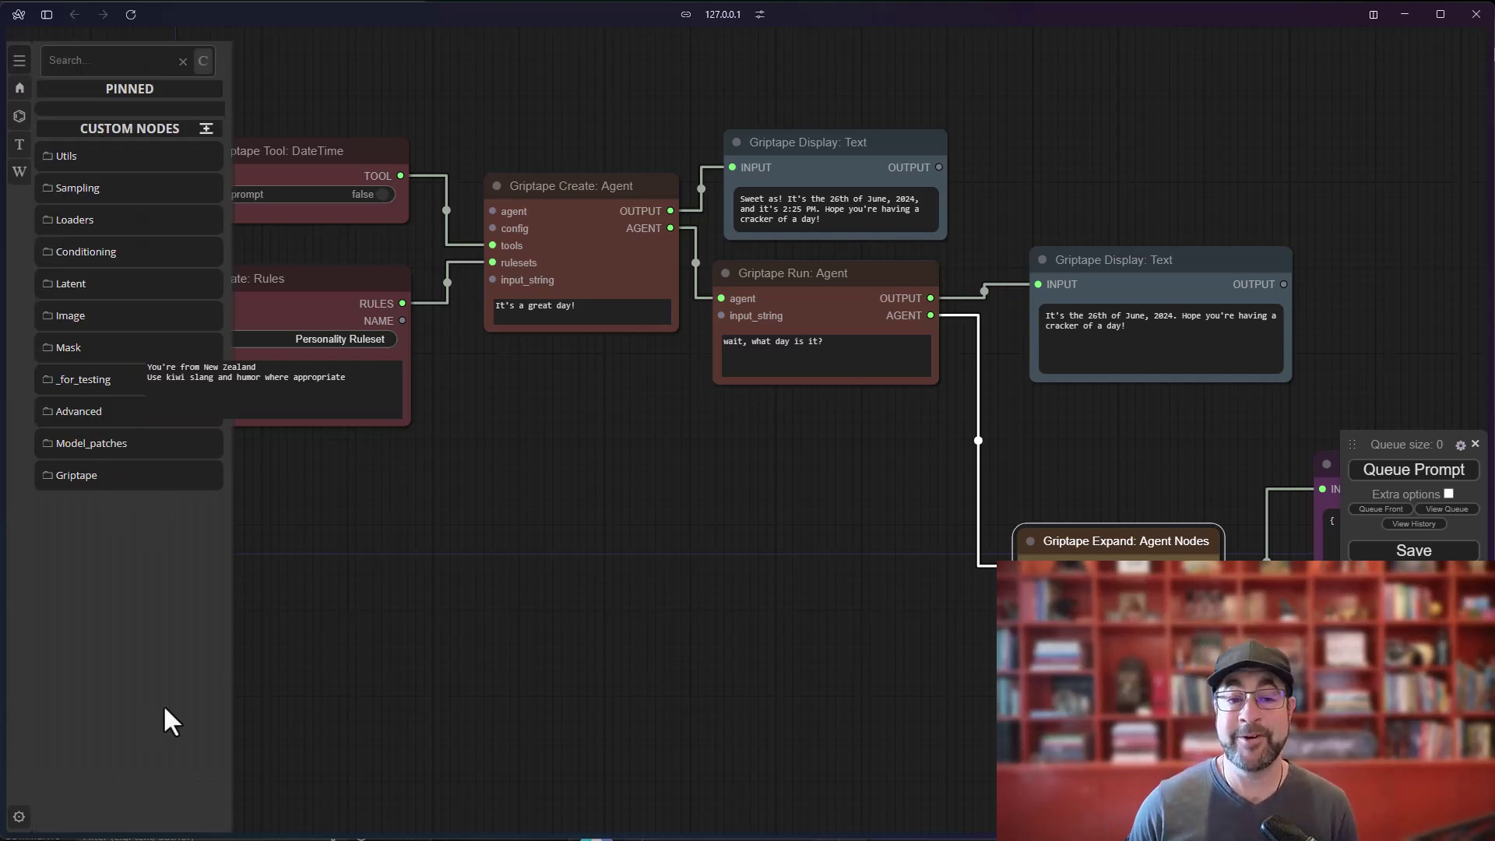
{"action": "scroll", "coordinate": [484, 583], "scroll_direction": "down", "scroll_amount": 3}
{"action": "left_click_drag", "start_coordinate": [484, 582], "coordinate": [647, 576]}
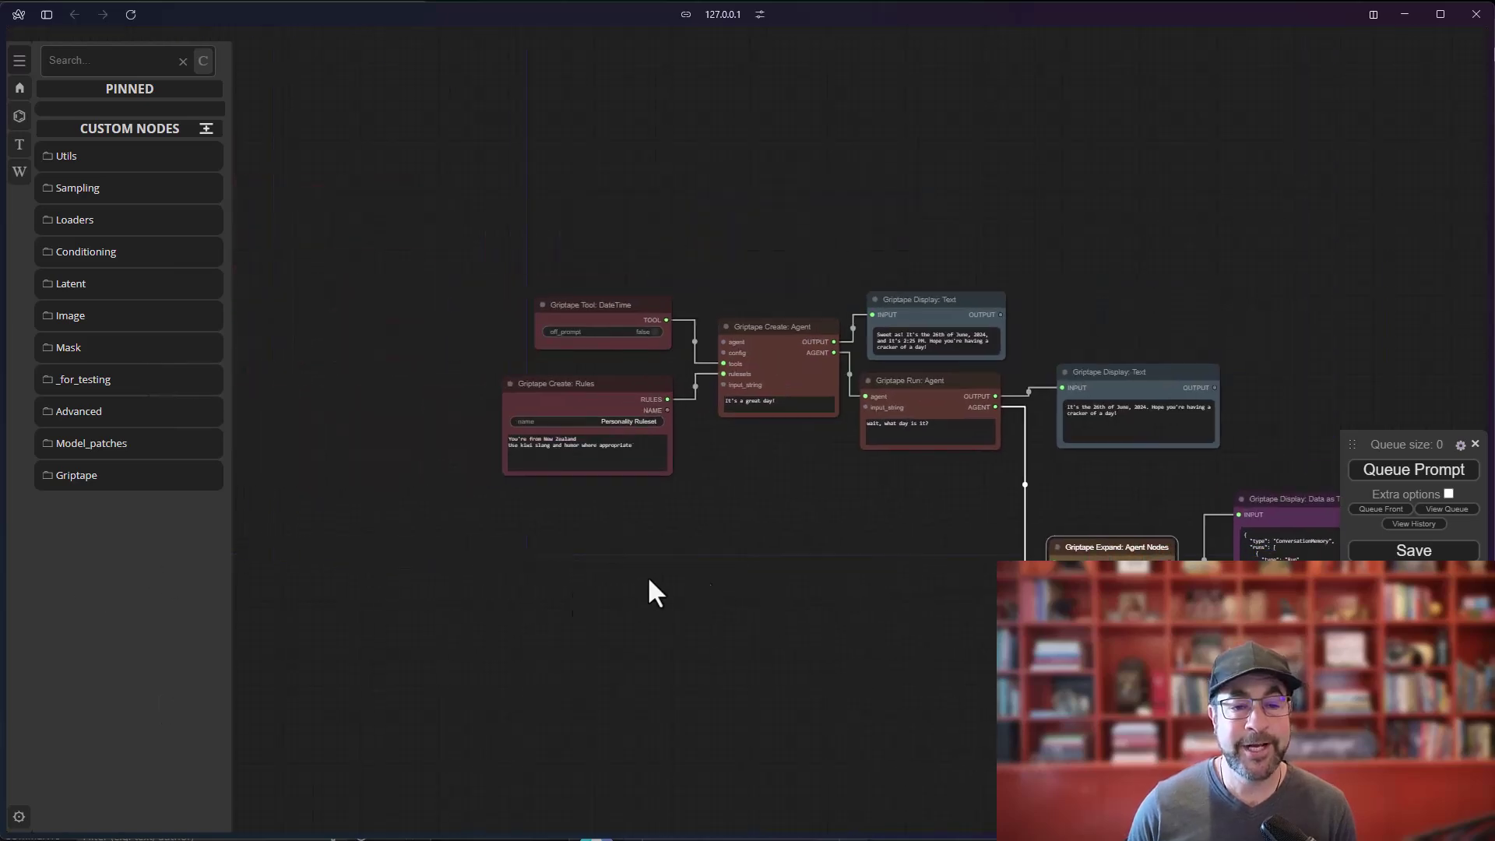
{"action": "scroll", "coordinate": [647, 577], "scroll_direction": "up", "scroll_amount": 3}
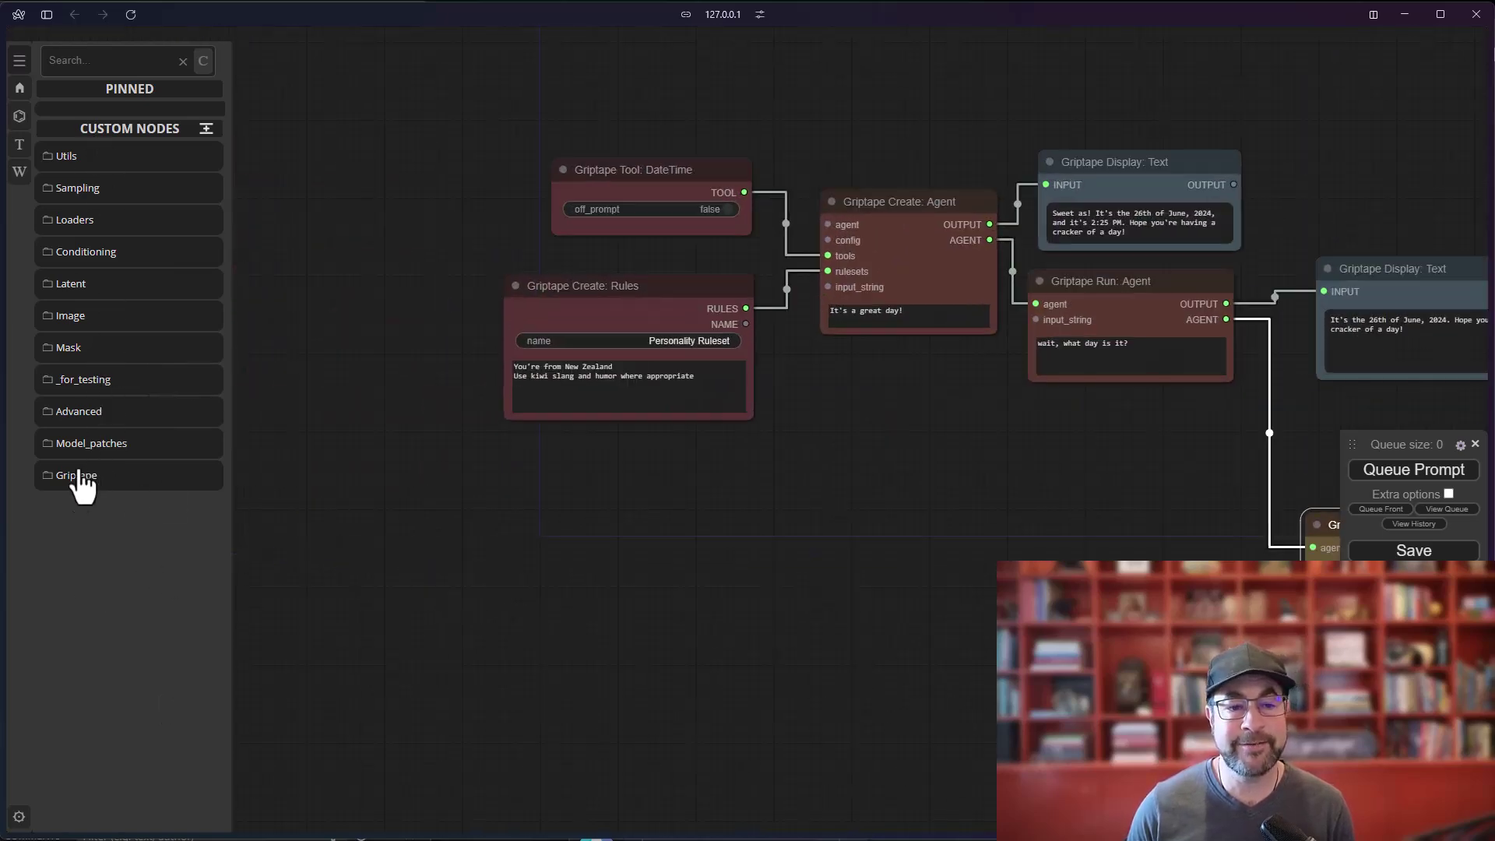
Add Griptape Create: Agent and Expand: Agent Nodes nodes from the Griptape > Agent category.
{"action": "left_click", "coordinate": [80, 476]}
{"action": "scroll", "coordinate": [101, 530], "scroll_direction": "down", "scroll_amount": 1}
{"action": "left_click", "coordinate": [82, 458]}
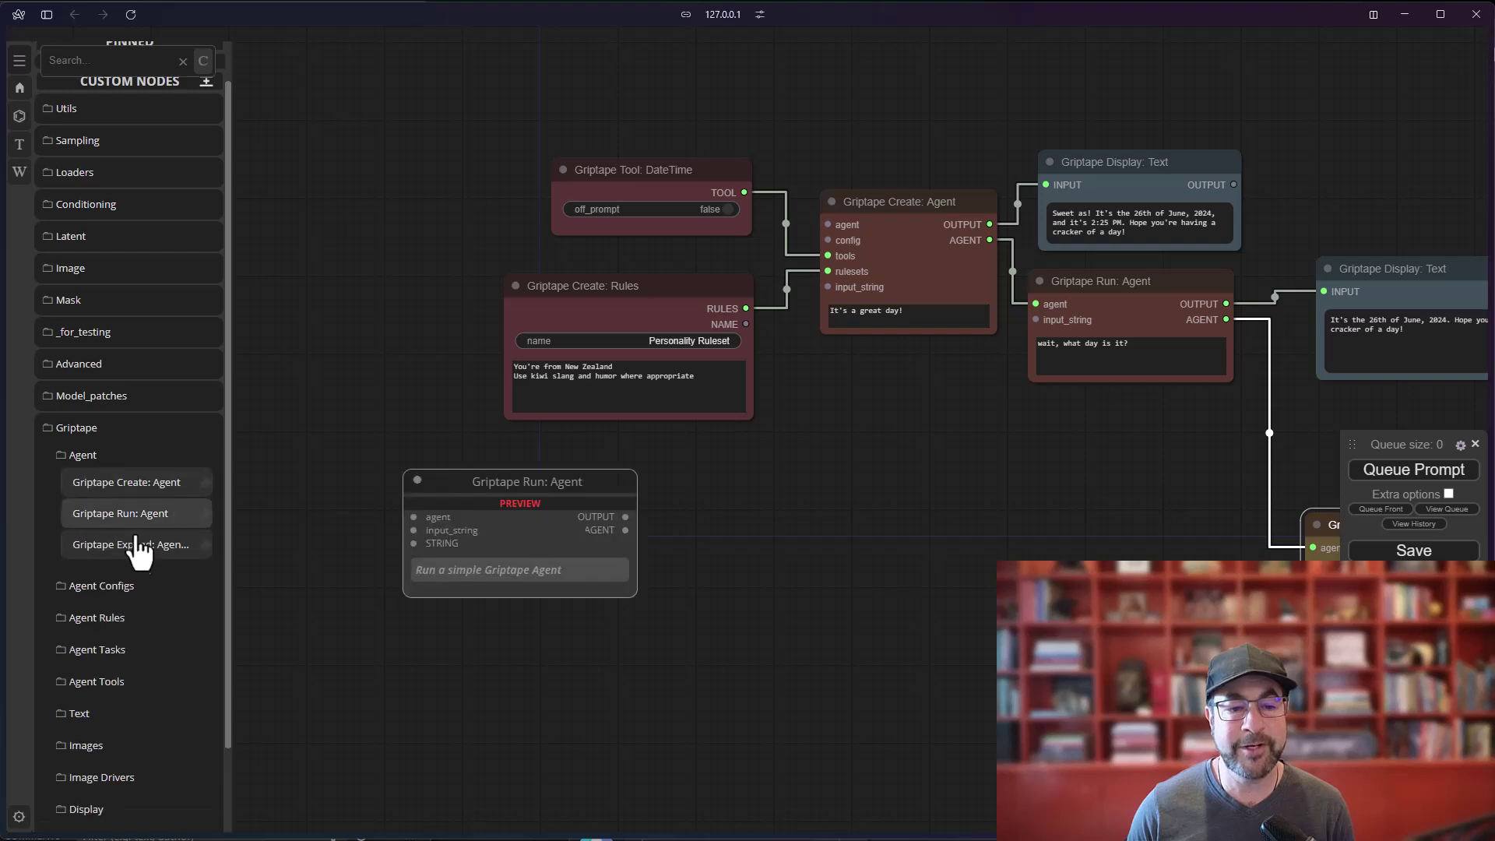
{"action": "left_click_drag", "start_coordinate": [128, 483], "coordinate": [742, 561]}
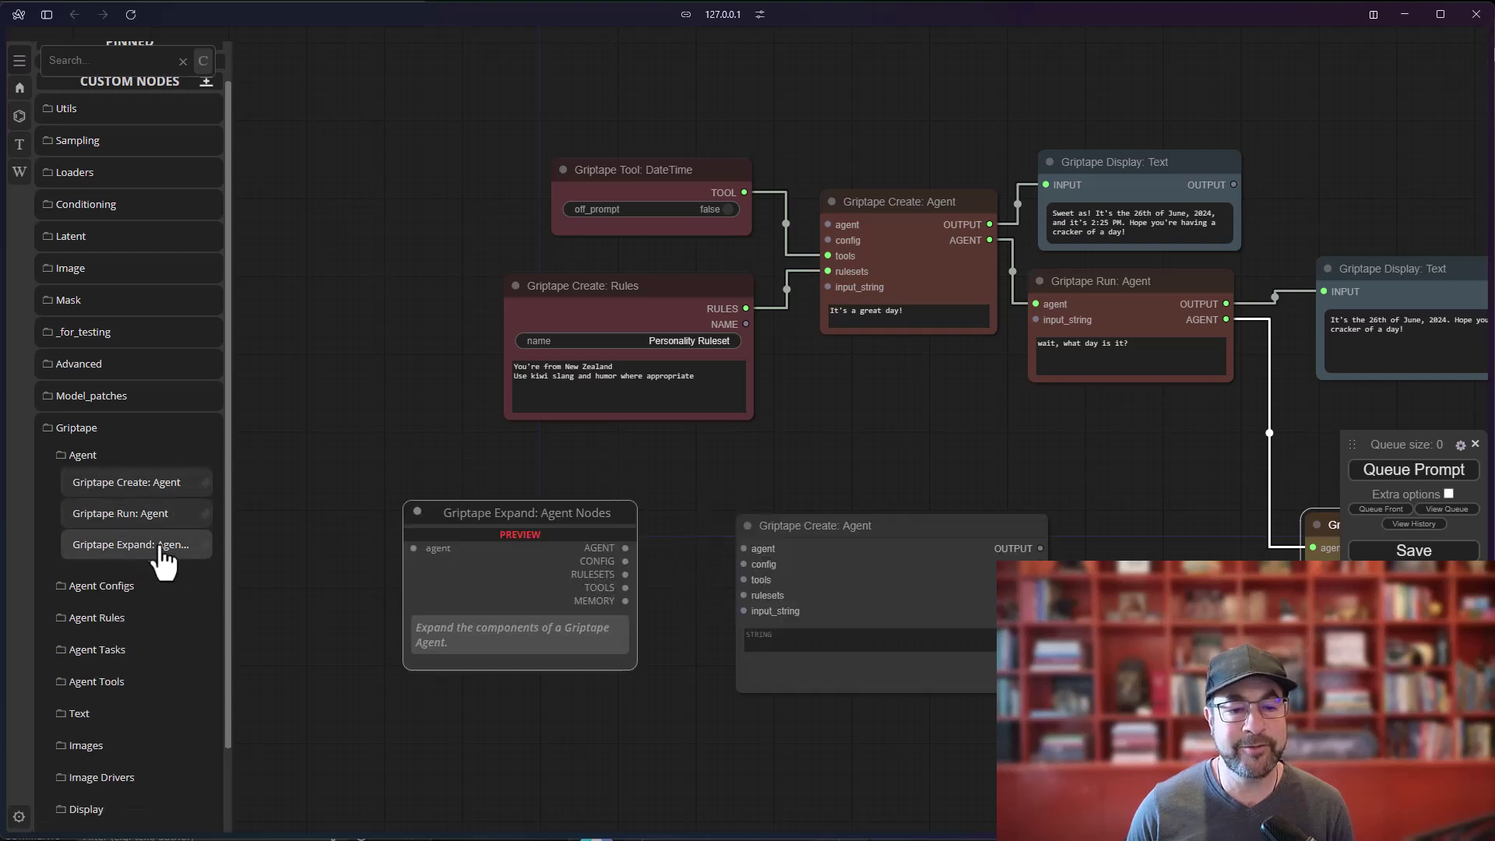
{"action": "left_click_drag", "start_coordinate": [159, 549], "coordinate": [599, 680]}
Browse the canvas right-click add-node categories, then dismiss the menu.
{"action": "scroll", "coordinate": [600, 685], "scroll_direction": "up", "scroll_amount": 3}
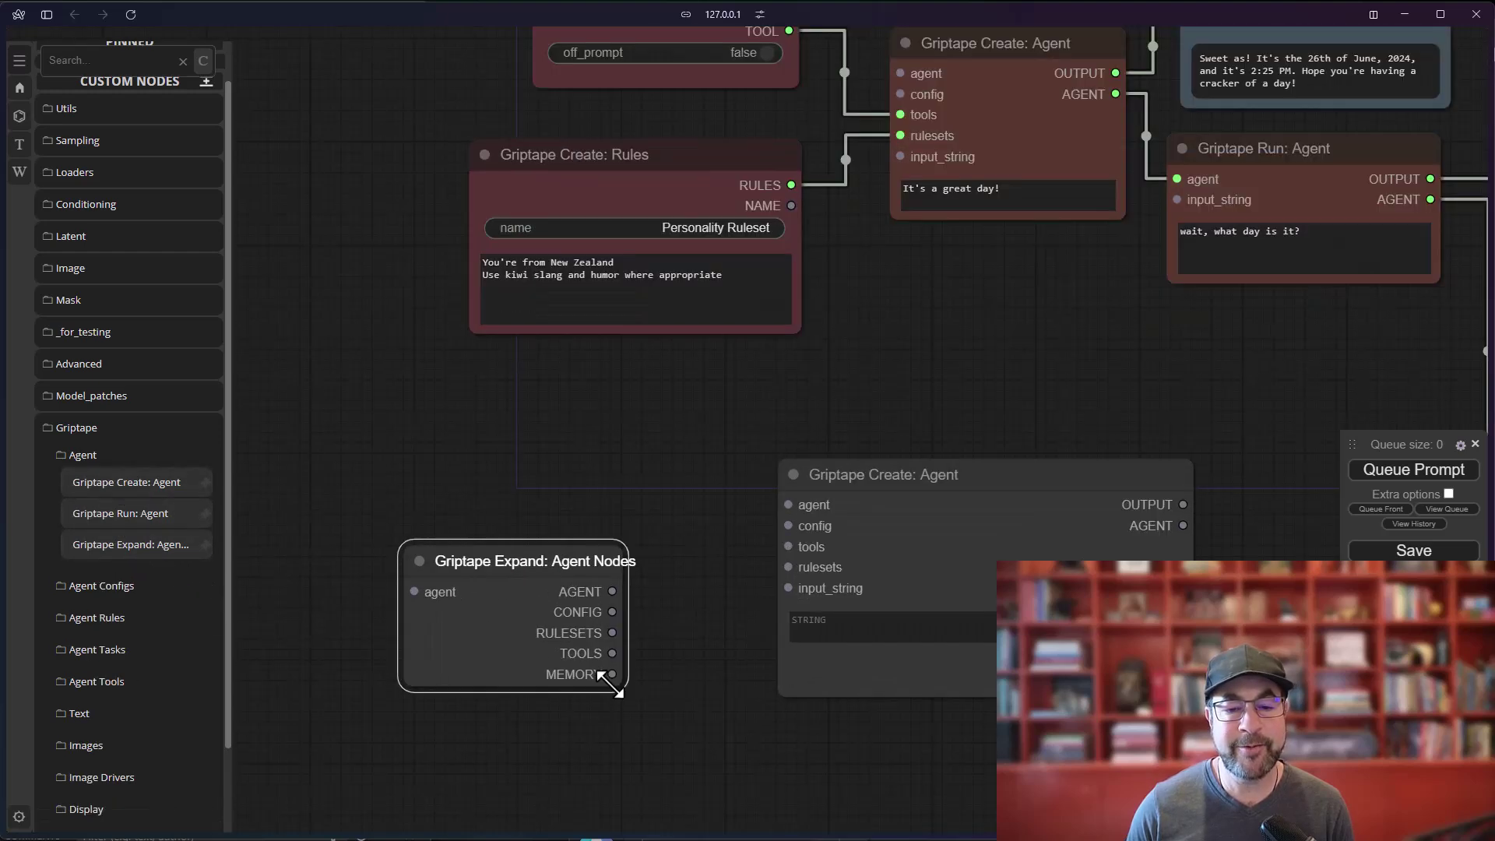
{"action": "scroll", "coordinate": [615, 510], "scroll_direction": "down", "scroll_amount": 4}
{"action": "right_click", "coordinate": [459, 428]}
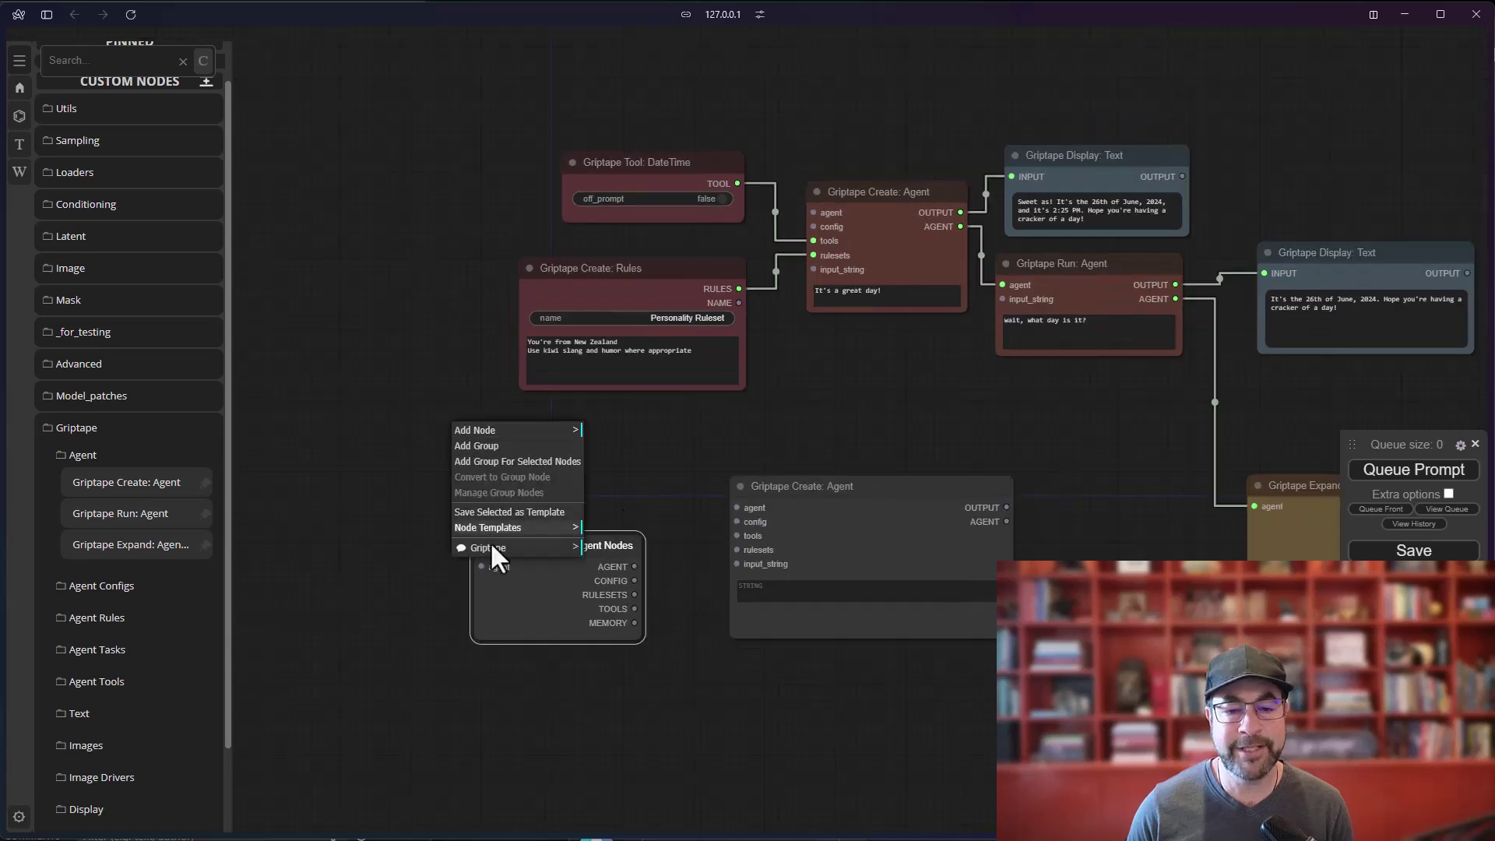
{"action": "left_click", "coordinate": [506, 430]}
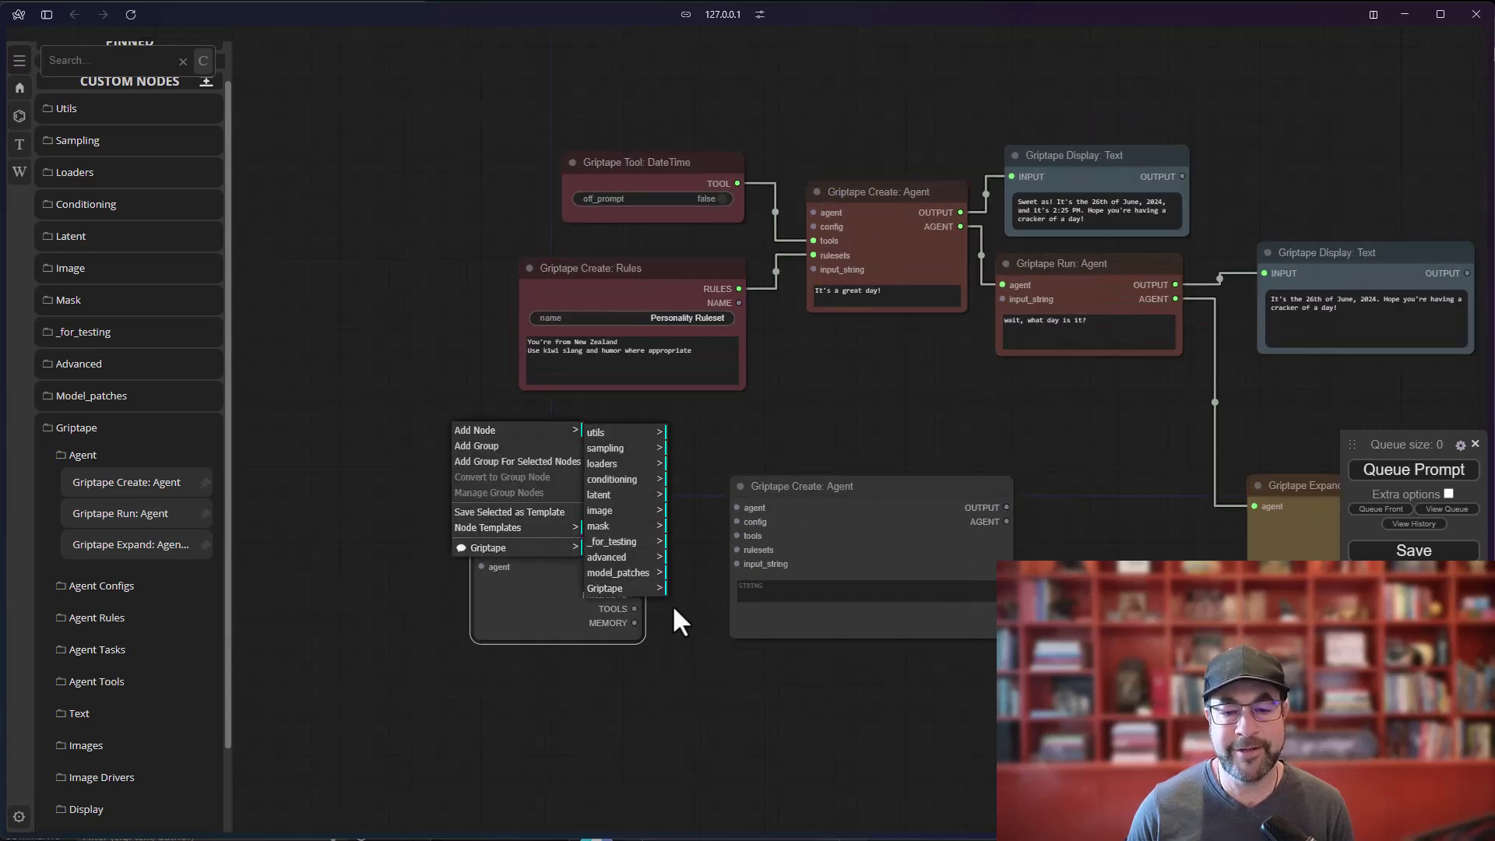
{"action": "left_click", "coordinate": [717, 650]}
{"action": "left_click_drag", "start_coordinate": [779, 563], "coordinate": [667, 554]}
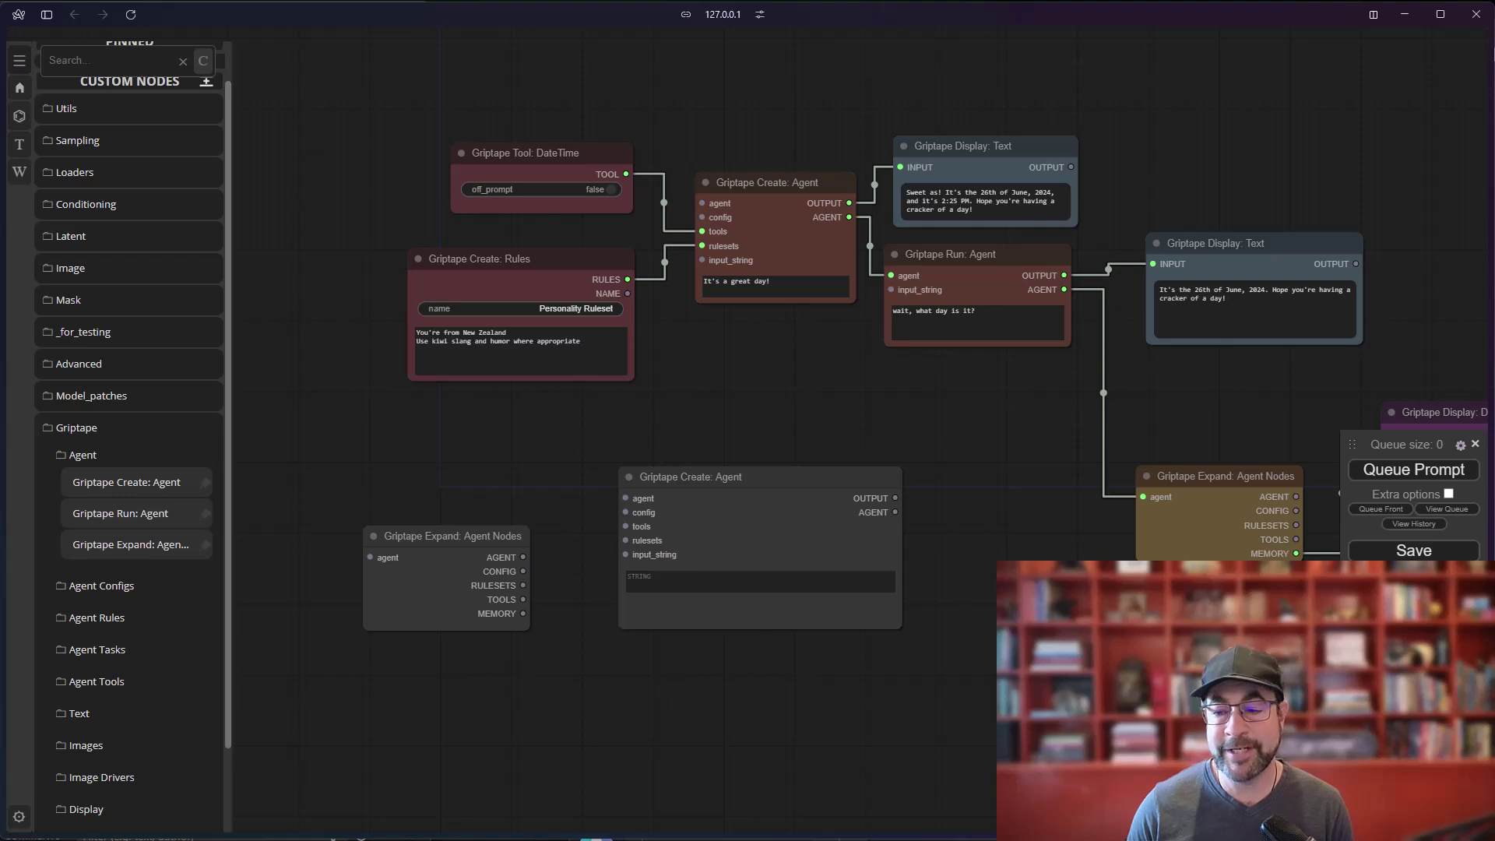
Clear the entire workflow and confirm with OK.
{"action": "left_click", "coordinate": [1414, 646]}
{"action": "left_click", "coordinate": [701, 463]}
{"action": "left_click", "coordinate": [47, 476]}
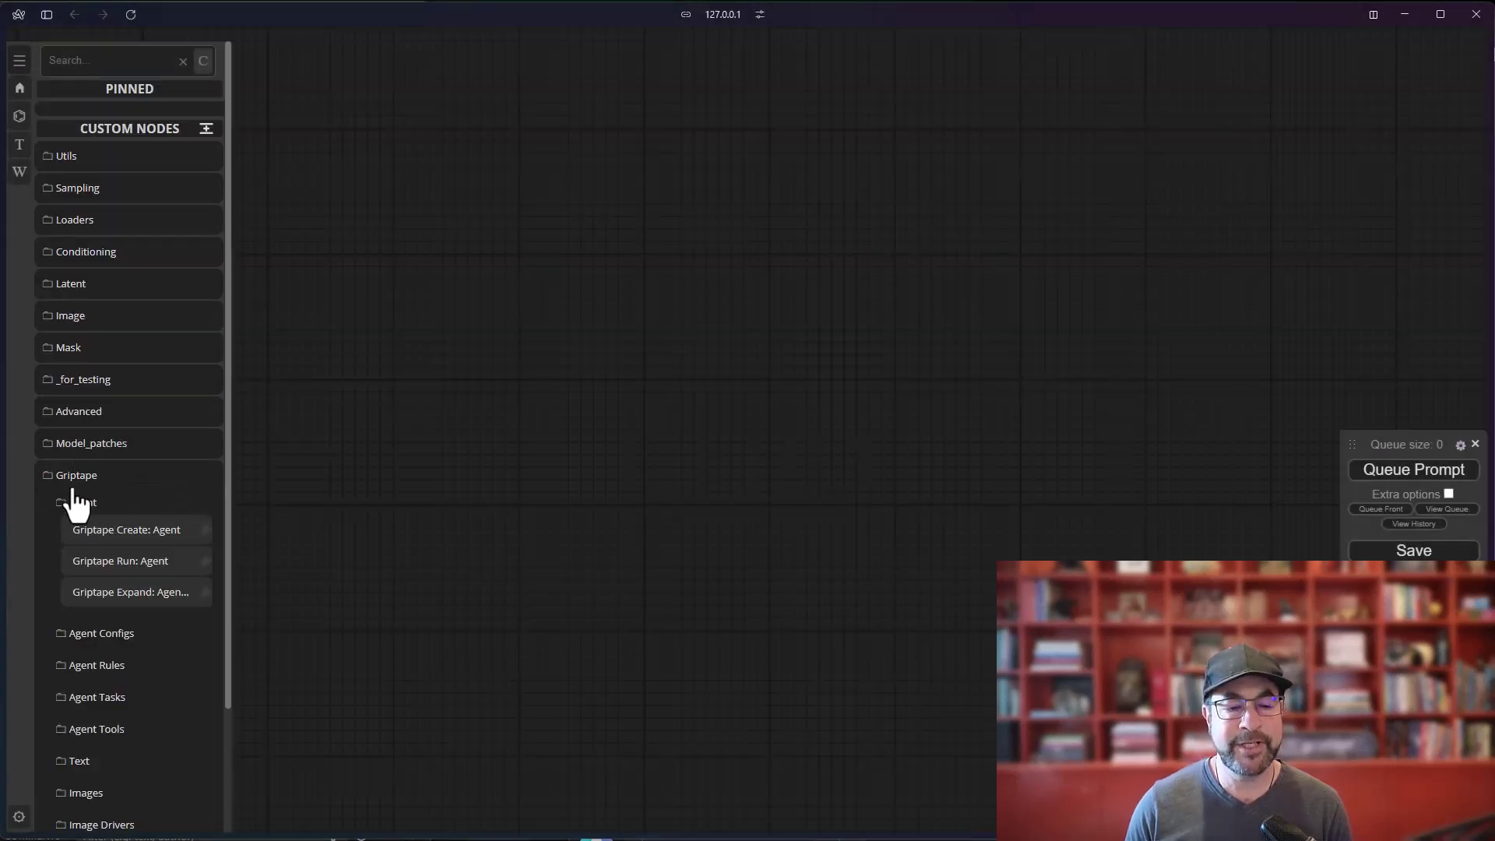
Collapse the Agent folder under Griptape in the Node Library.
{"action": "mouse_move", "coordinate": [111, 552]}
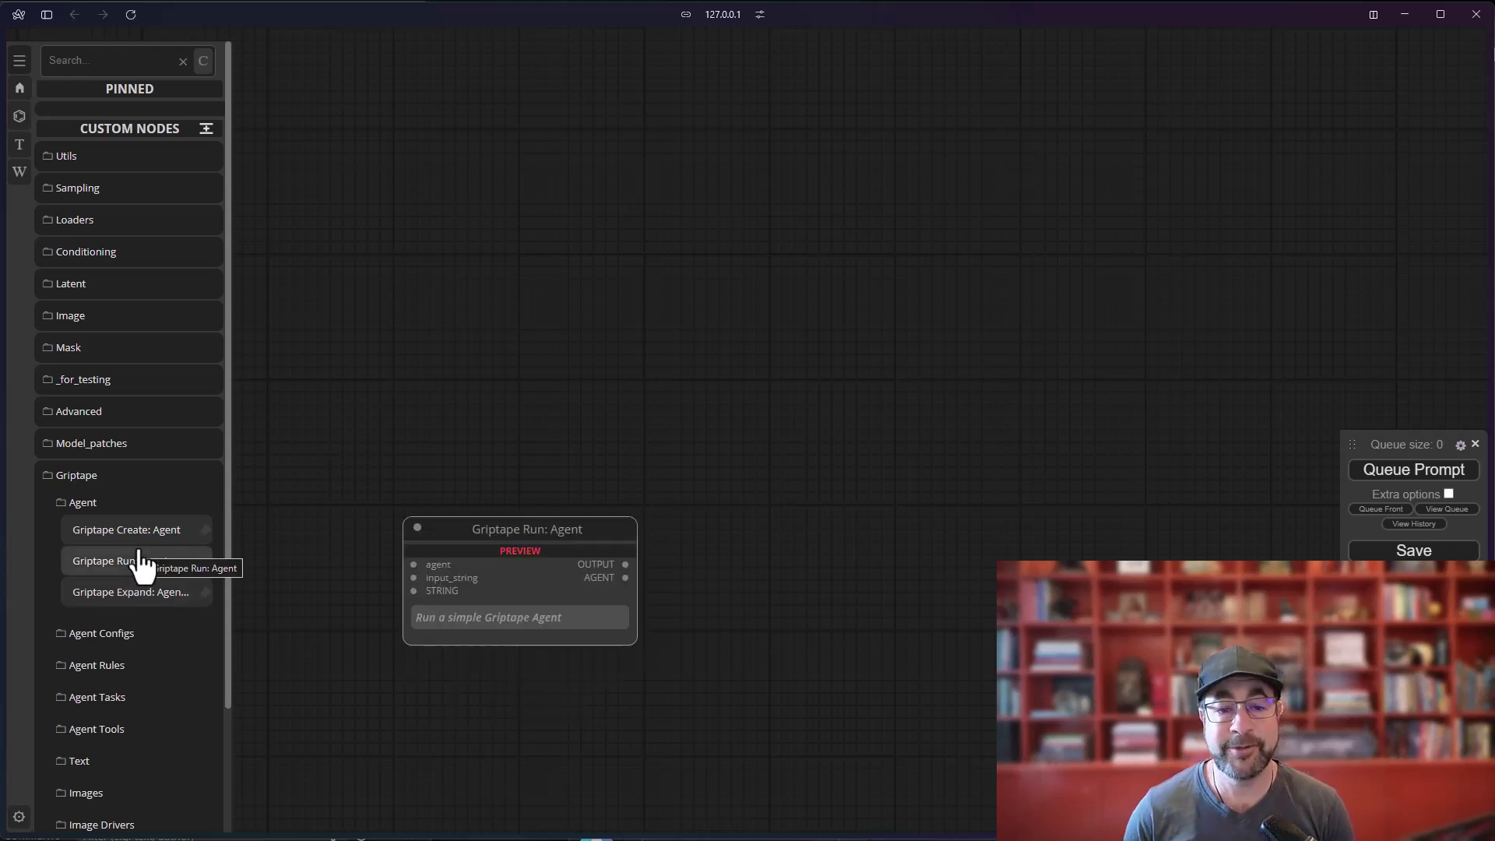
{"action": "left_click", "coordinate": [84, 504]}
Open the Griptape Agent Configs group and widen the Node Library to show full names.
{"action": "scroll", "coordinate": [140, 600], "scroll_direction": "down", "scroll_amount": 1}
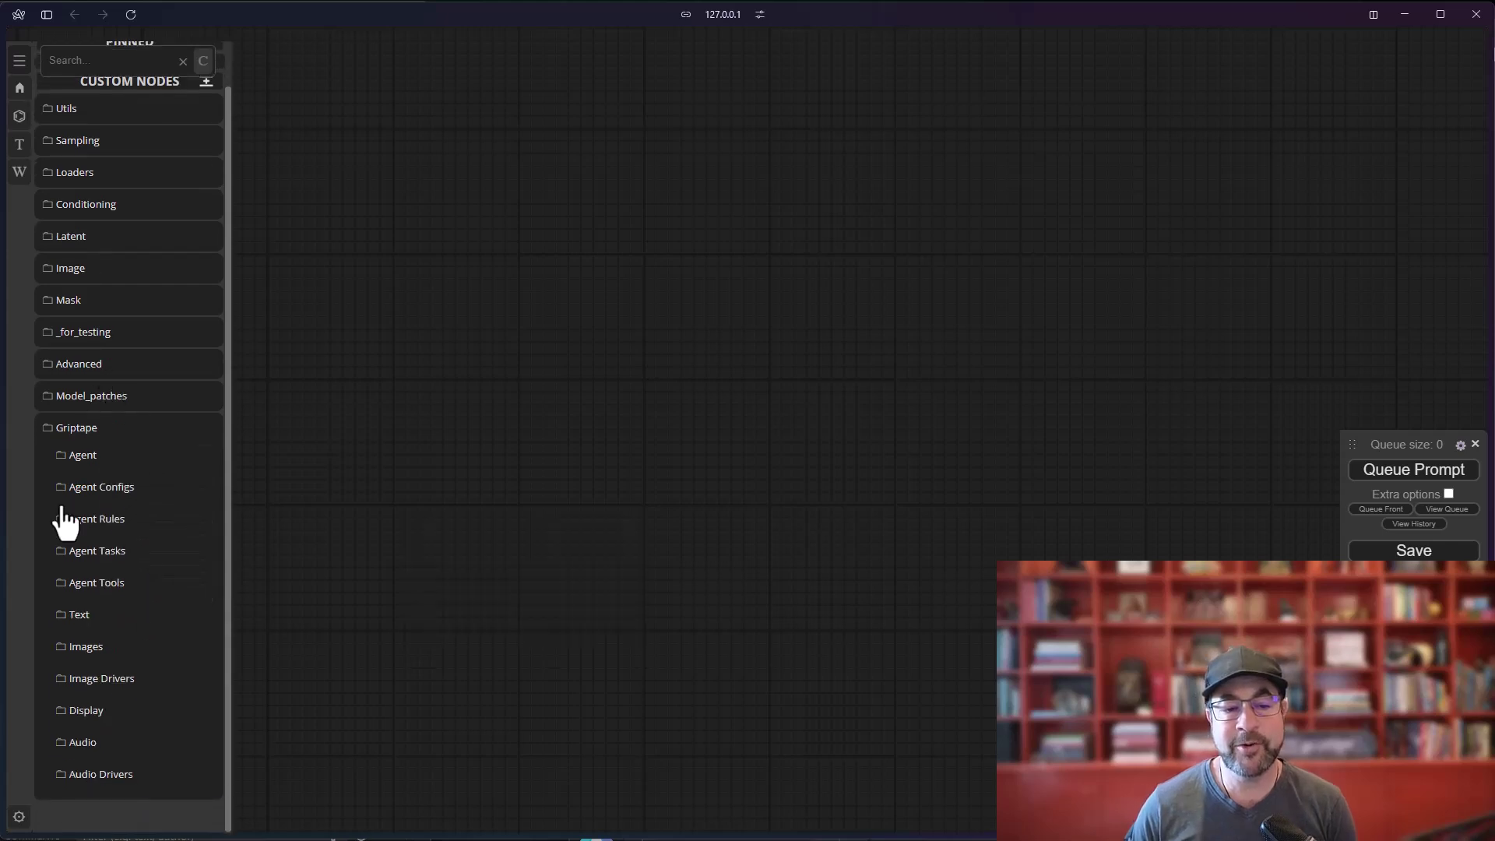
{"action": "left_click", "coordinate": [83, 456]}
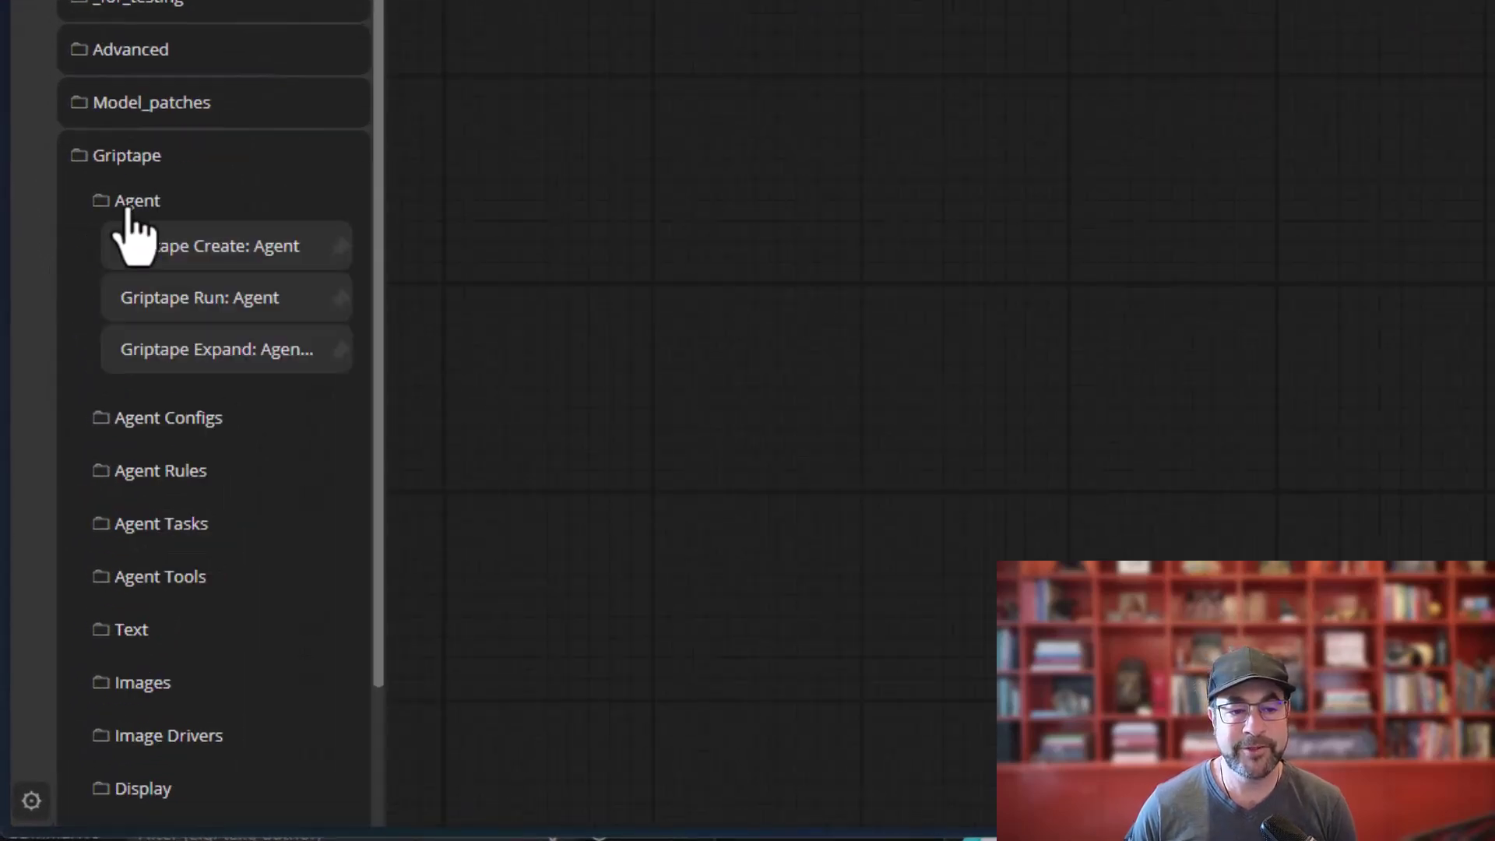
{"action": "left_click", "coordinate": [97, 200]}
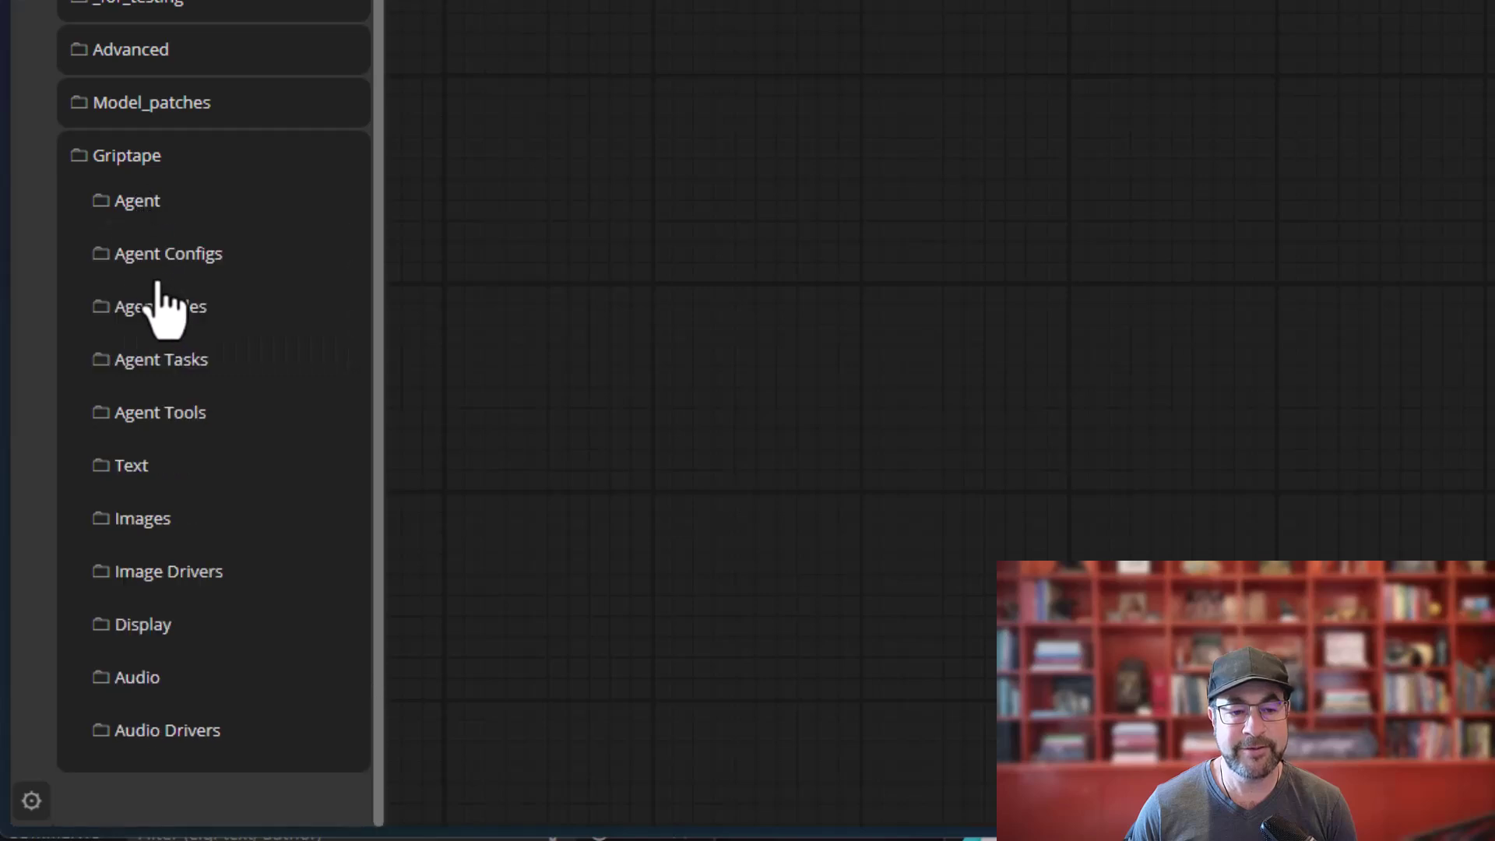
{"action": "left_click", "coordinate": [180, 257]}
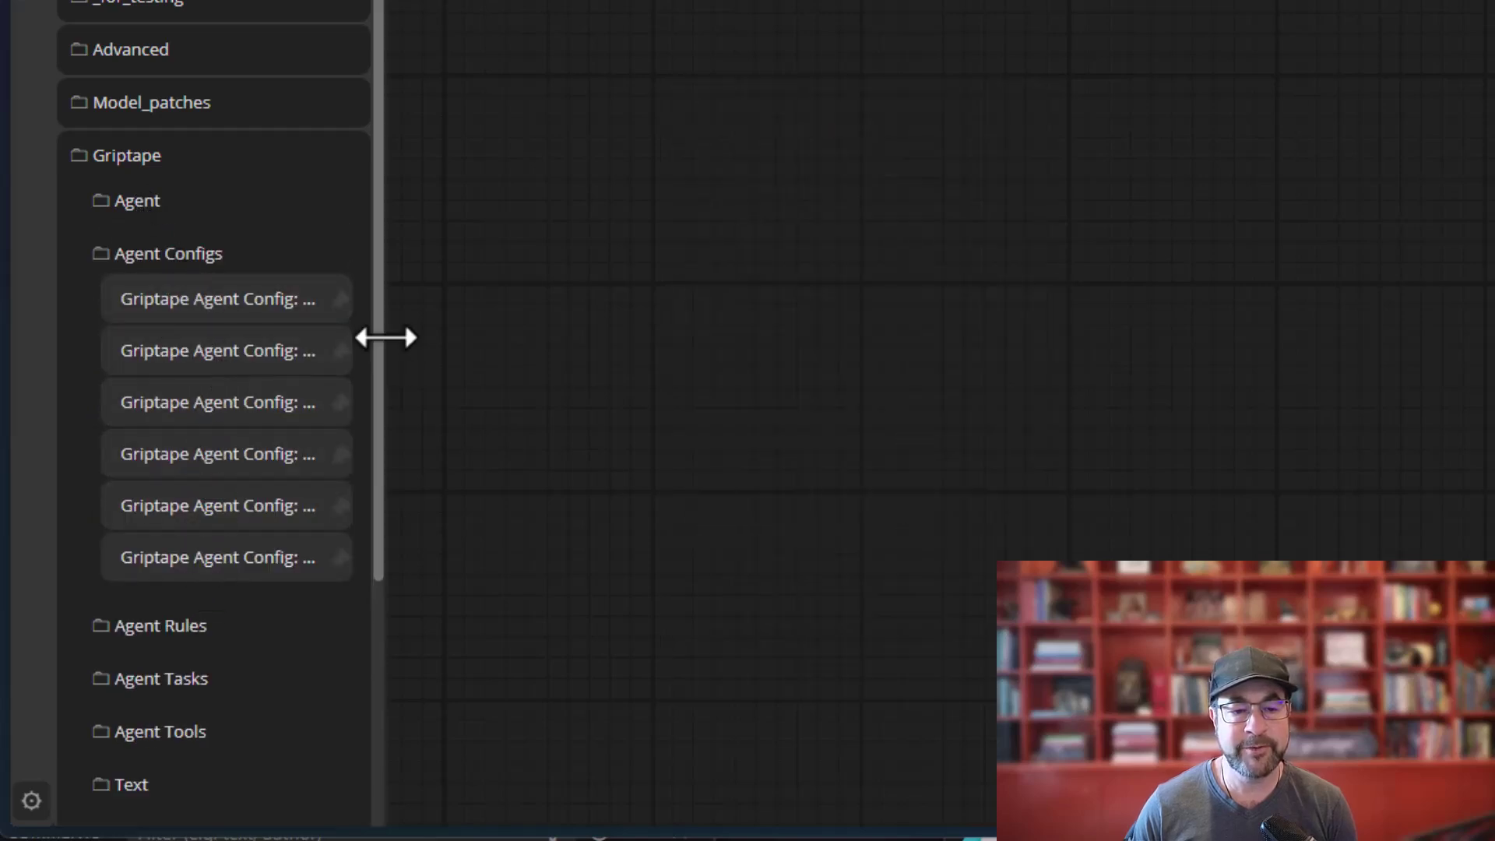
{"action": "left_click_drag", "start_coordinate": [387, 338], "coordinate": [598, 361]}
{"action": "mouse_move", "coordinate": [311, 413]}
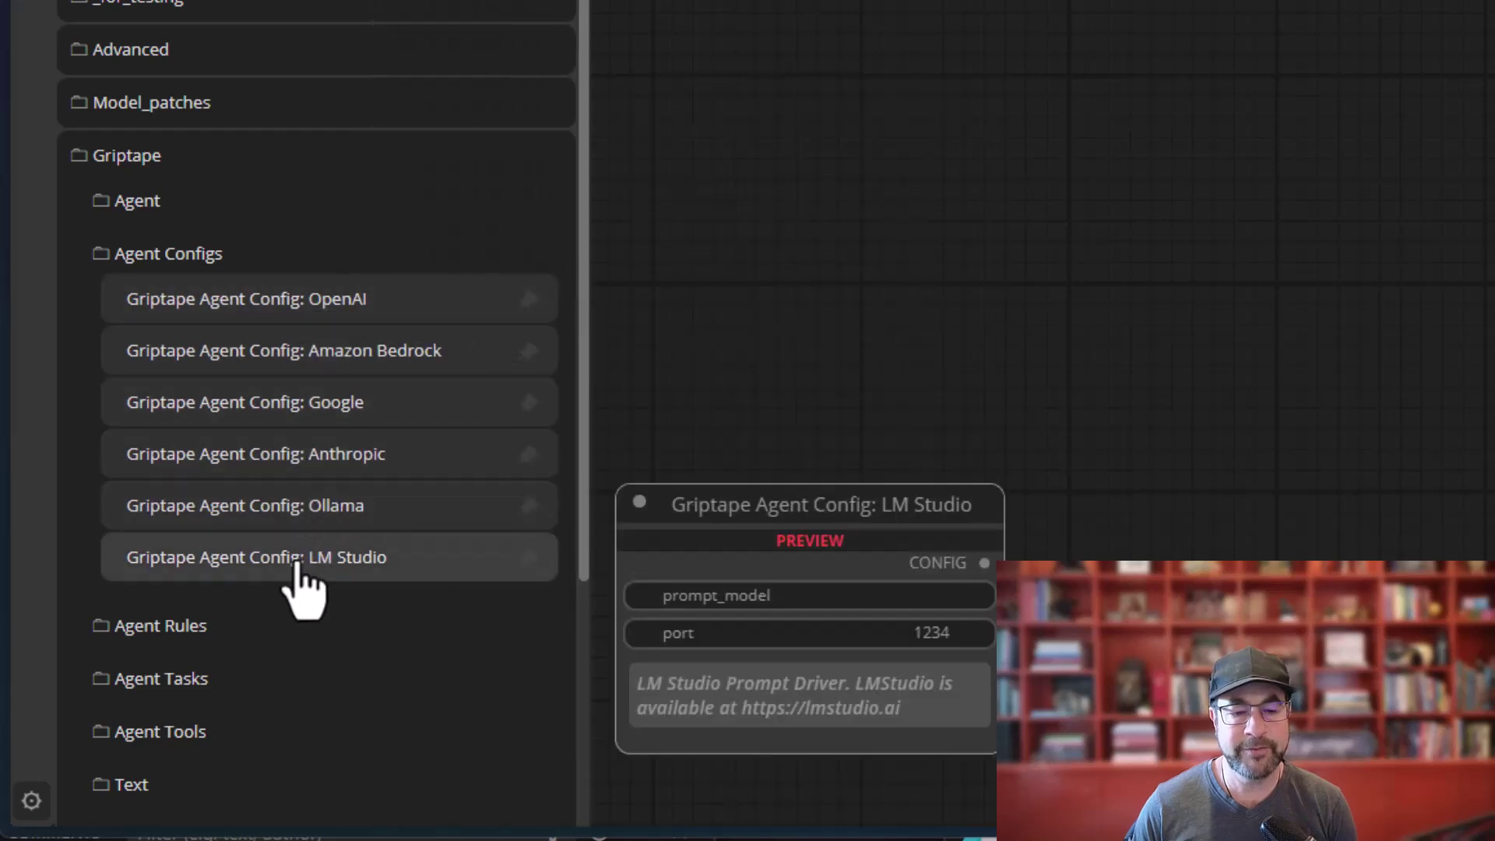
{"action": "mouse_move", "coordinate": [304, 311]}
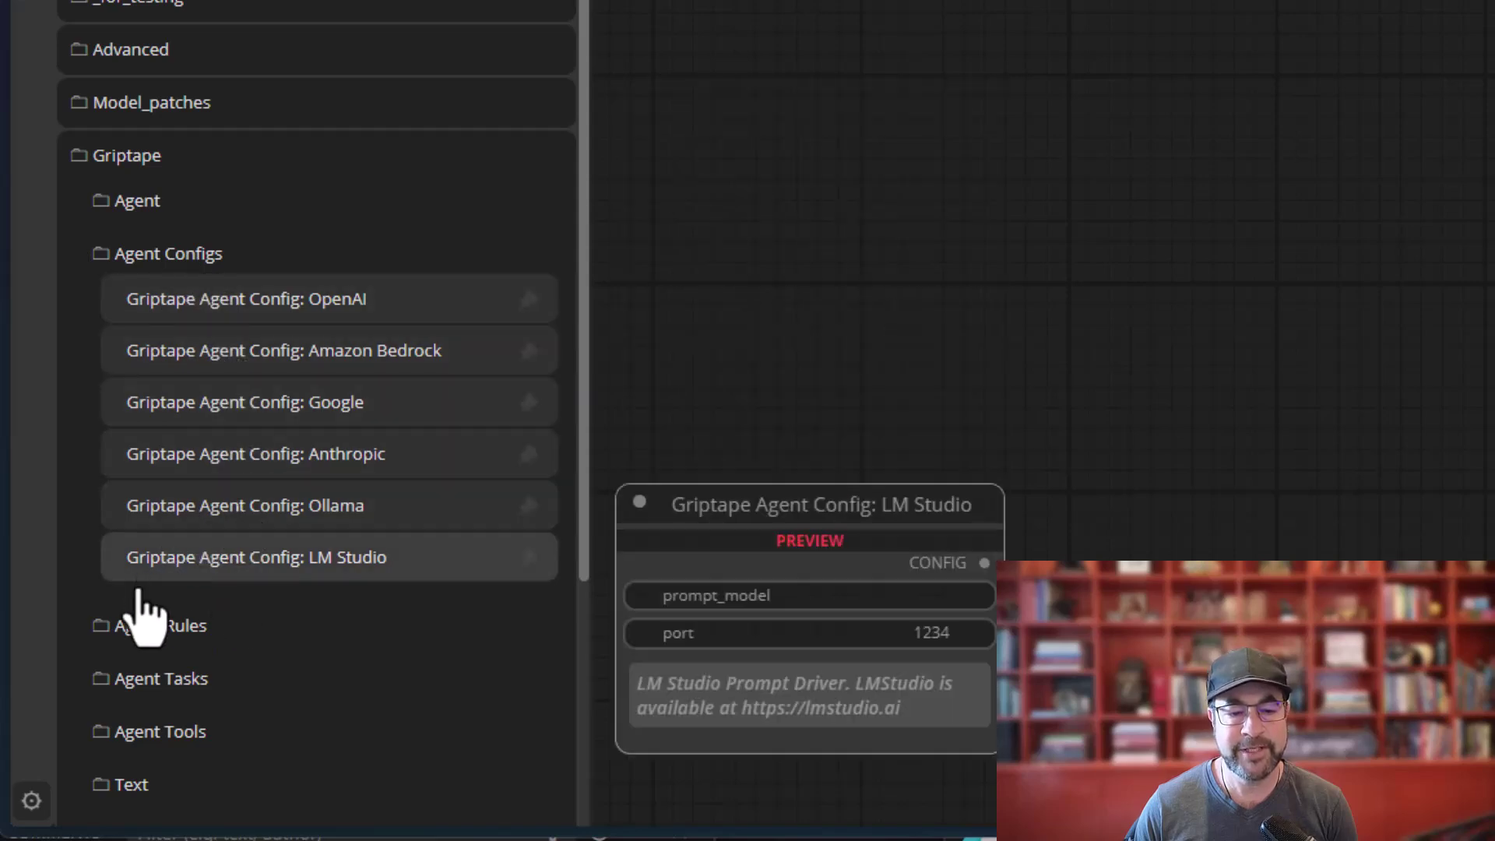
Expand the Agent Rules and Display groups to browse their nodes.
{"action": "left_click", "coordinate": [219, 601]}
{"action": "scroll", "coordinate": [218, 599], "scroll_direction": "down", "scroll_amount": 5}
{"action": "mouse_move", "coordinate": [277, 289]}
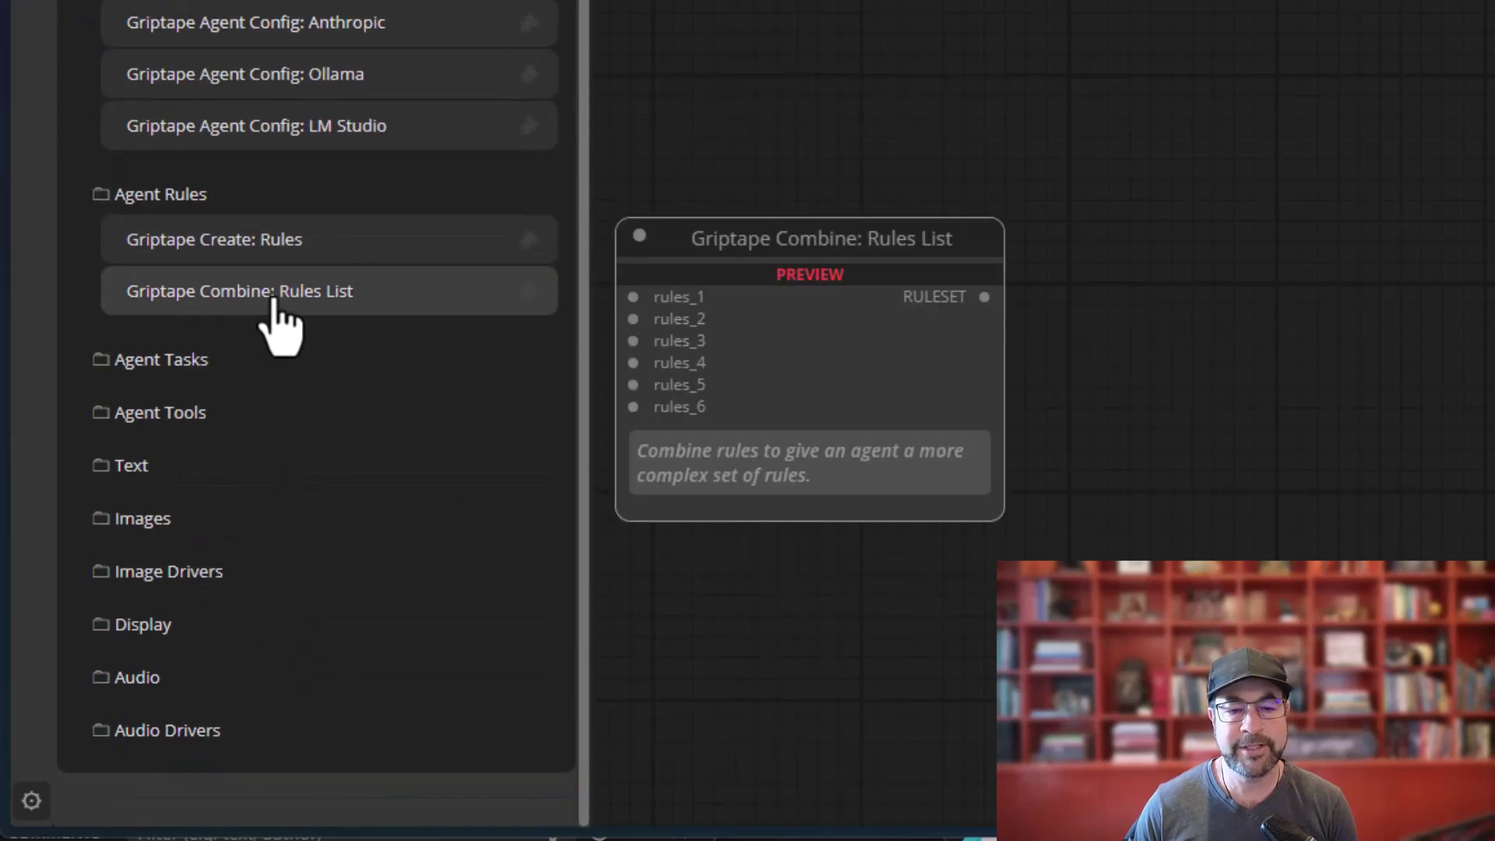
{"action": "left_click", "coordinate": [155, 633]}
{"action": "scroll", "coordinate": [158, 634], "scroll_direction": "down", "scroll_amount": 4}
{"action": "mouse_move", "coordinate": [304, 632]}
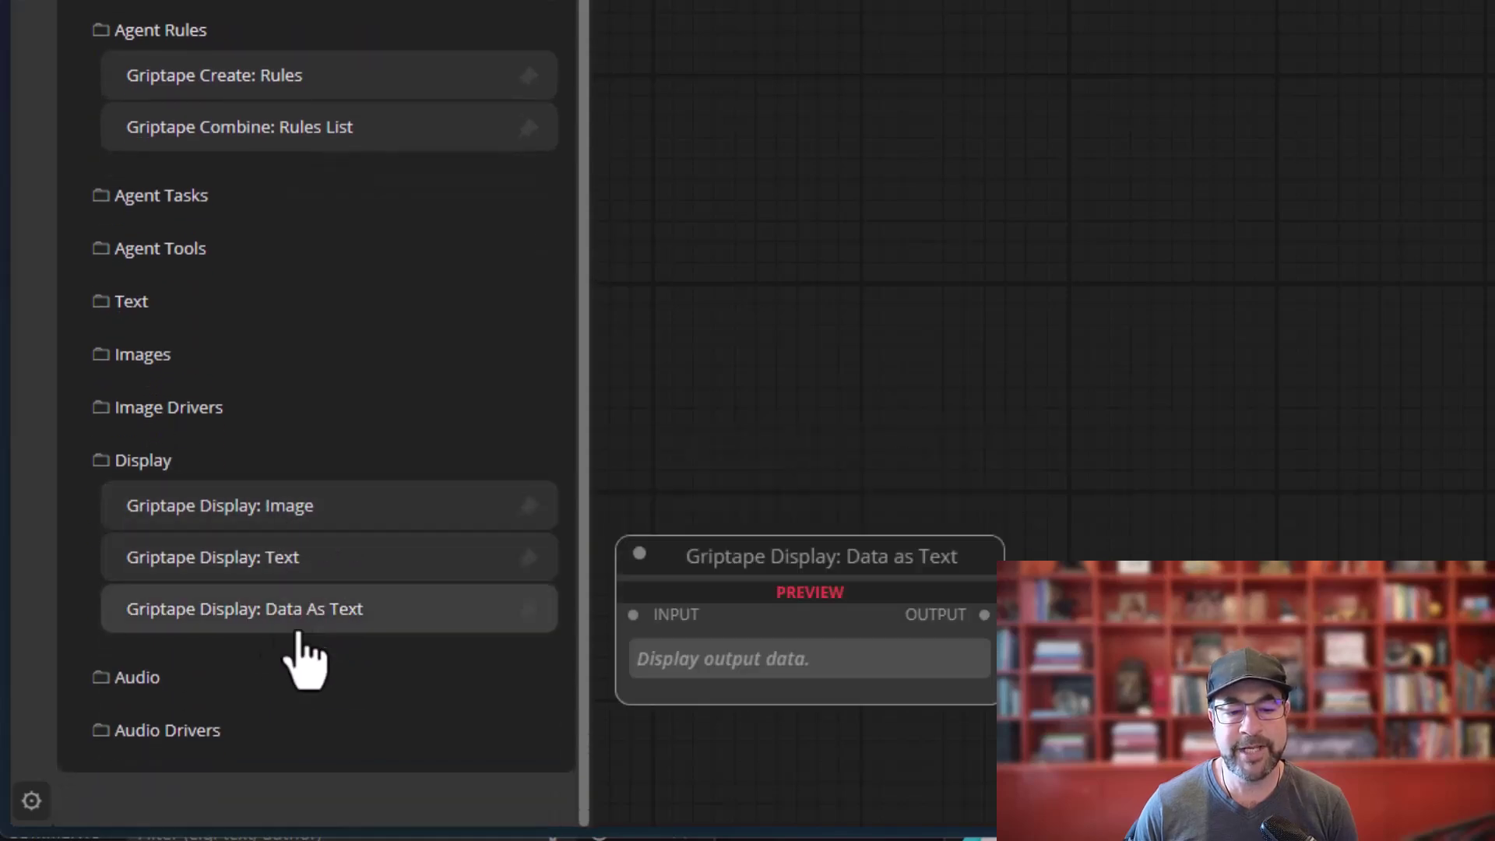
{"action": "mouse_move", "coordinate": [257, 519]}
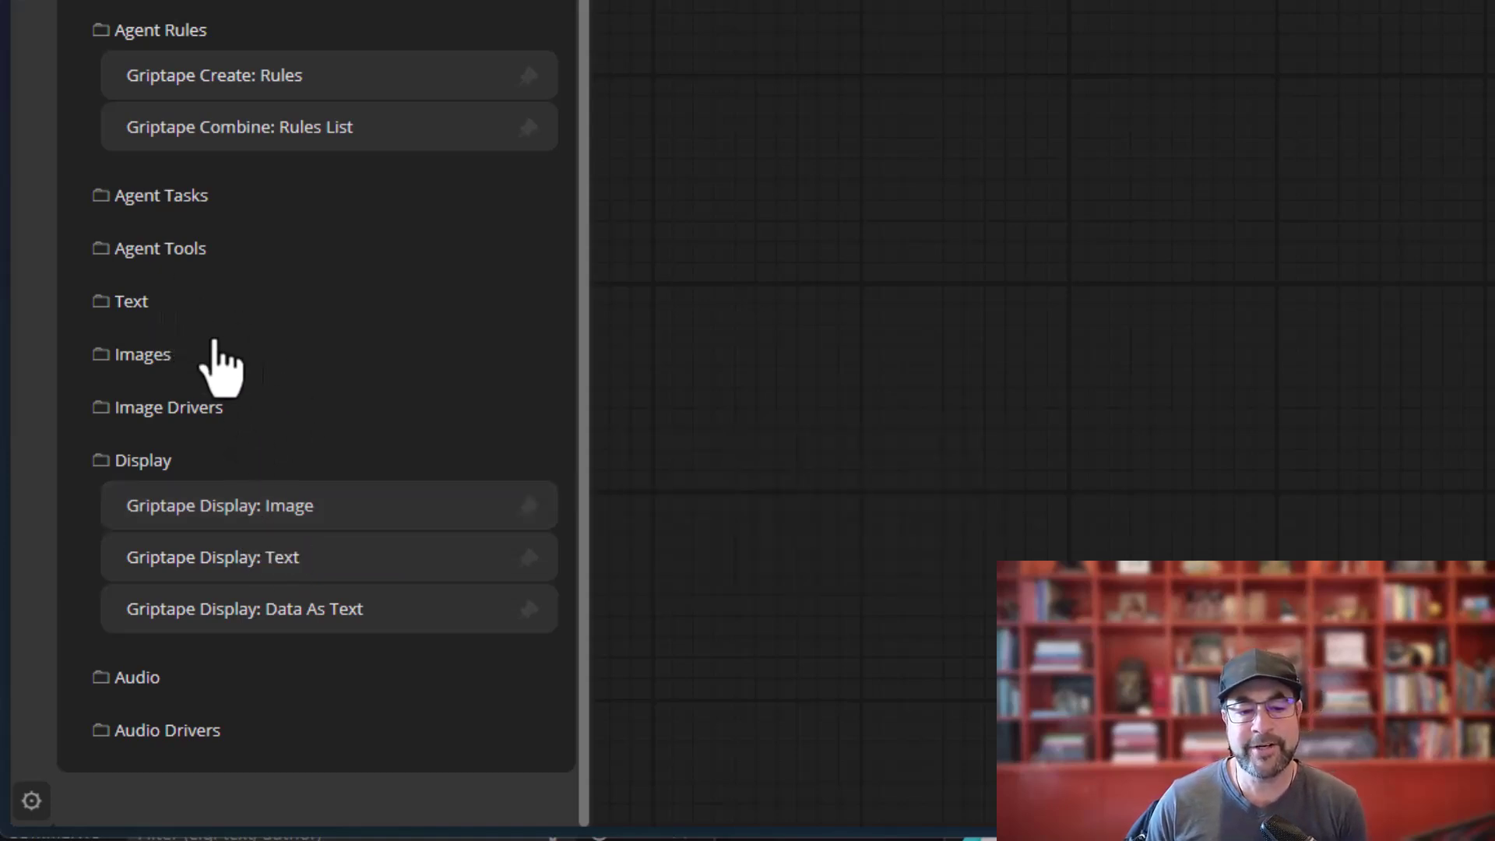
{"action": "mouse_move", "coordinate": [209, 502]}
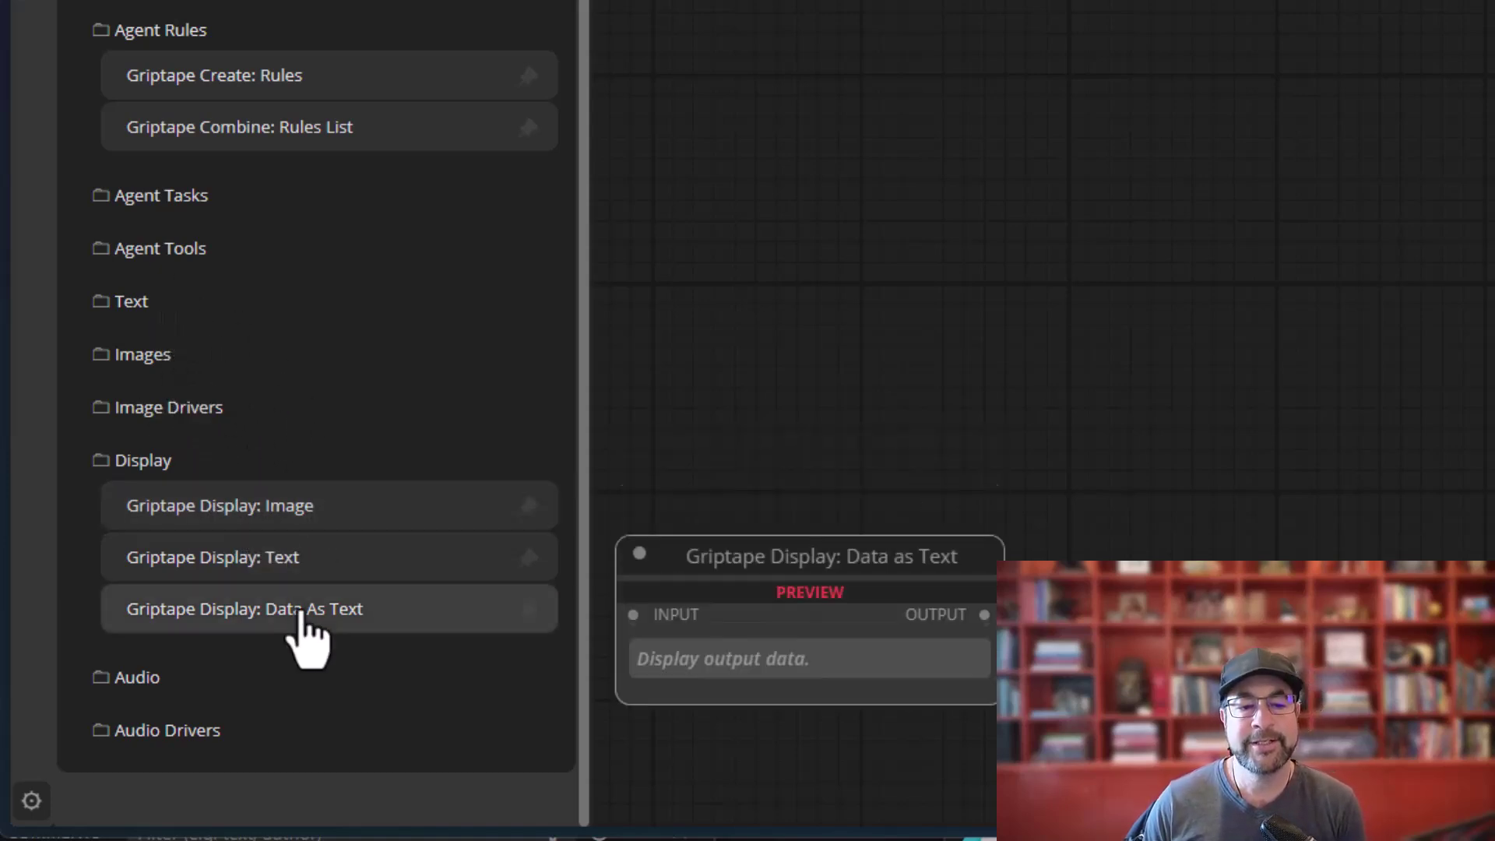
{"action": "mouse_move", "coordinate": [269, 615]}
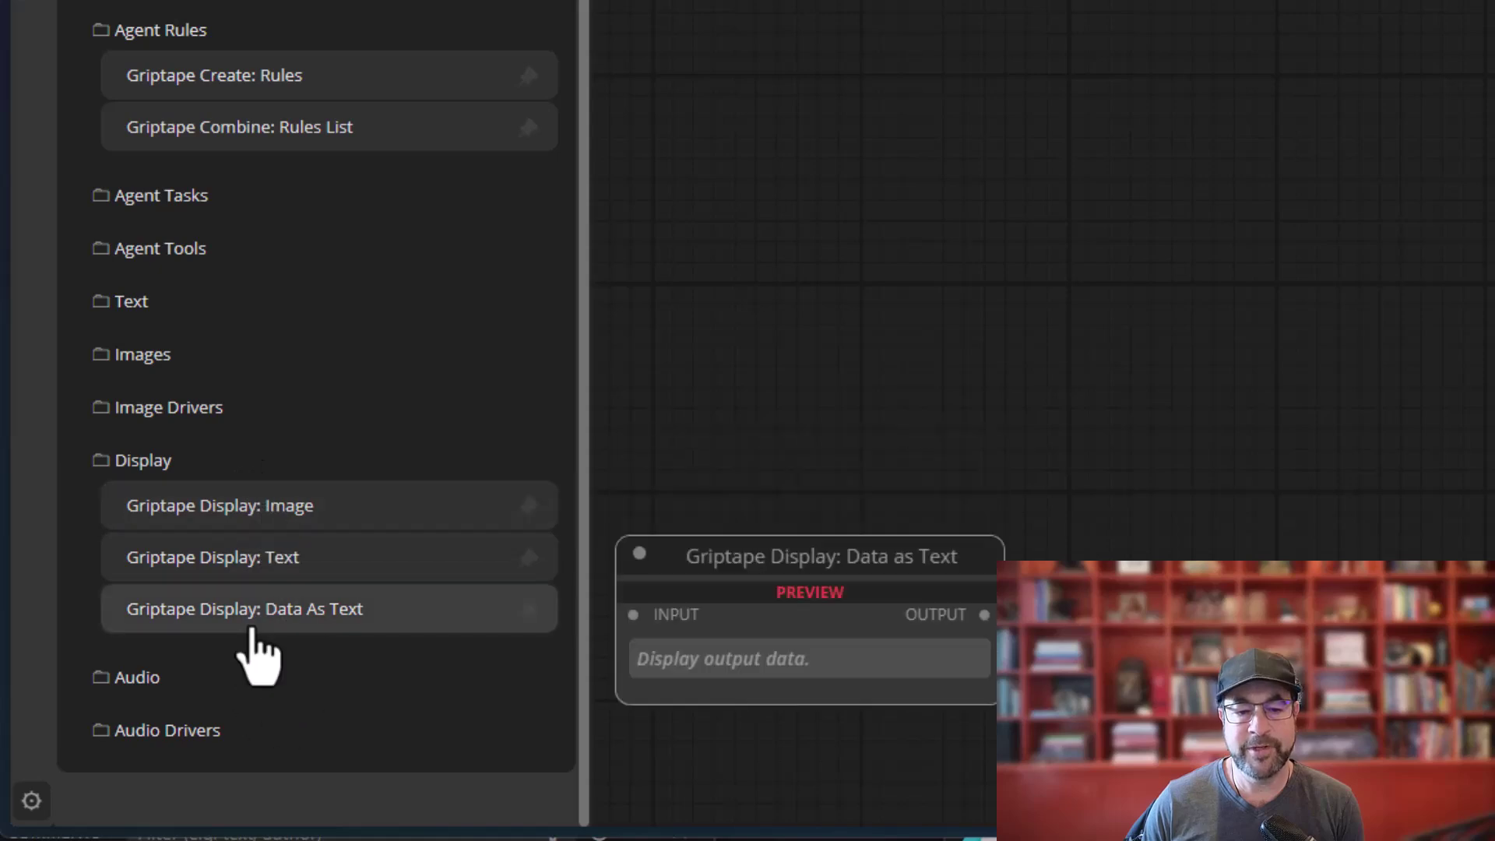
Collapse the Display and Agent Configs groups.
{"action": "left_click", "coordinate": [126, 461]}
{"action": "scroll", "coordinate": [144, 288], "scroll_direction": "up", "scroll_amount": 6}
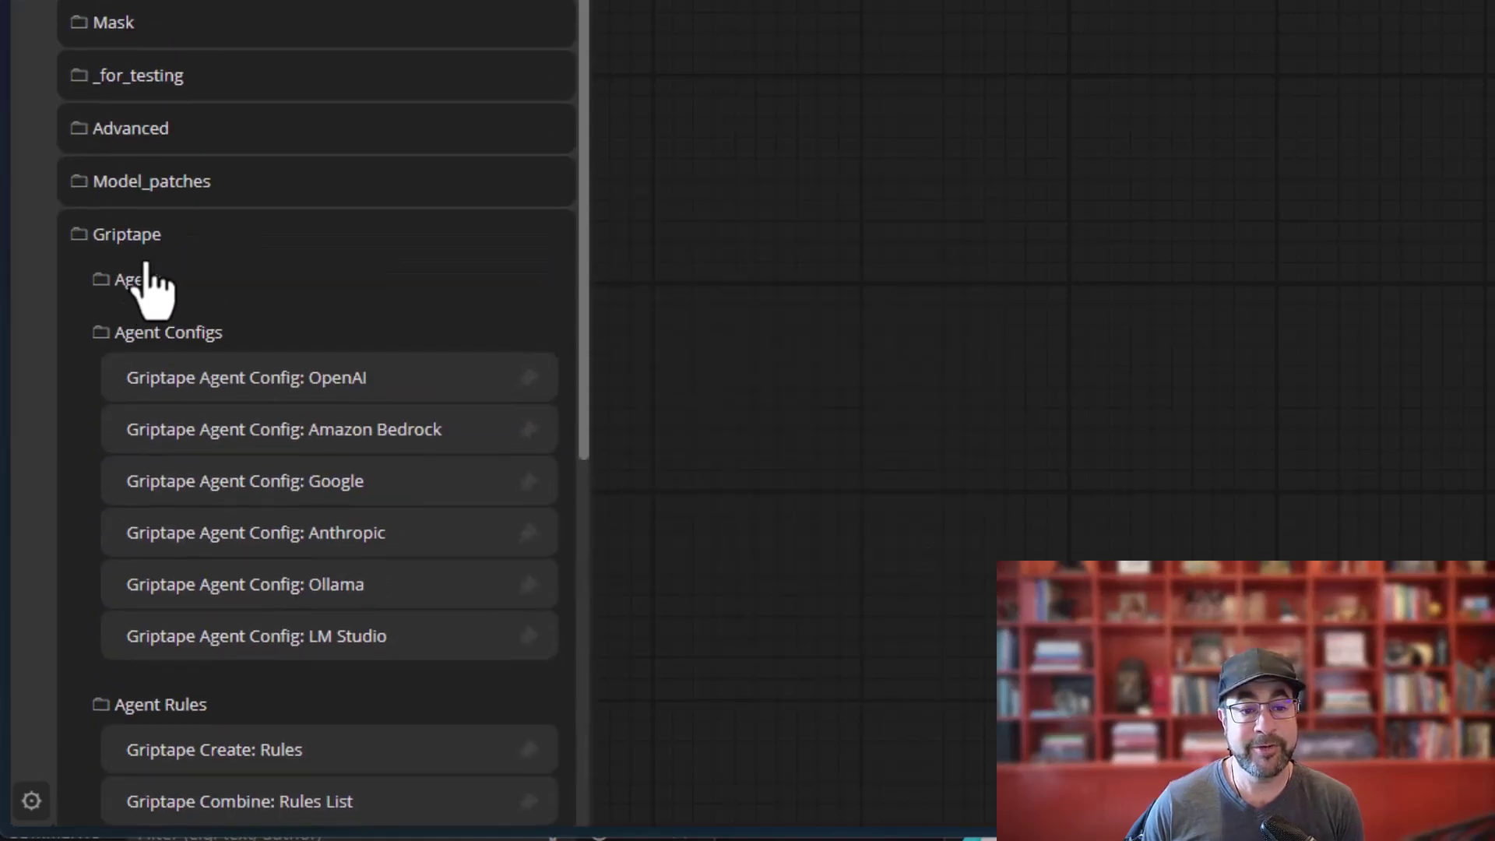
{"action": "left_click", "coordinate": [144, 332]}
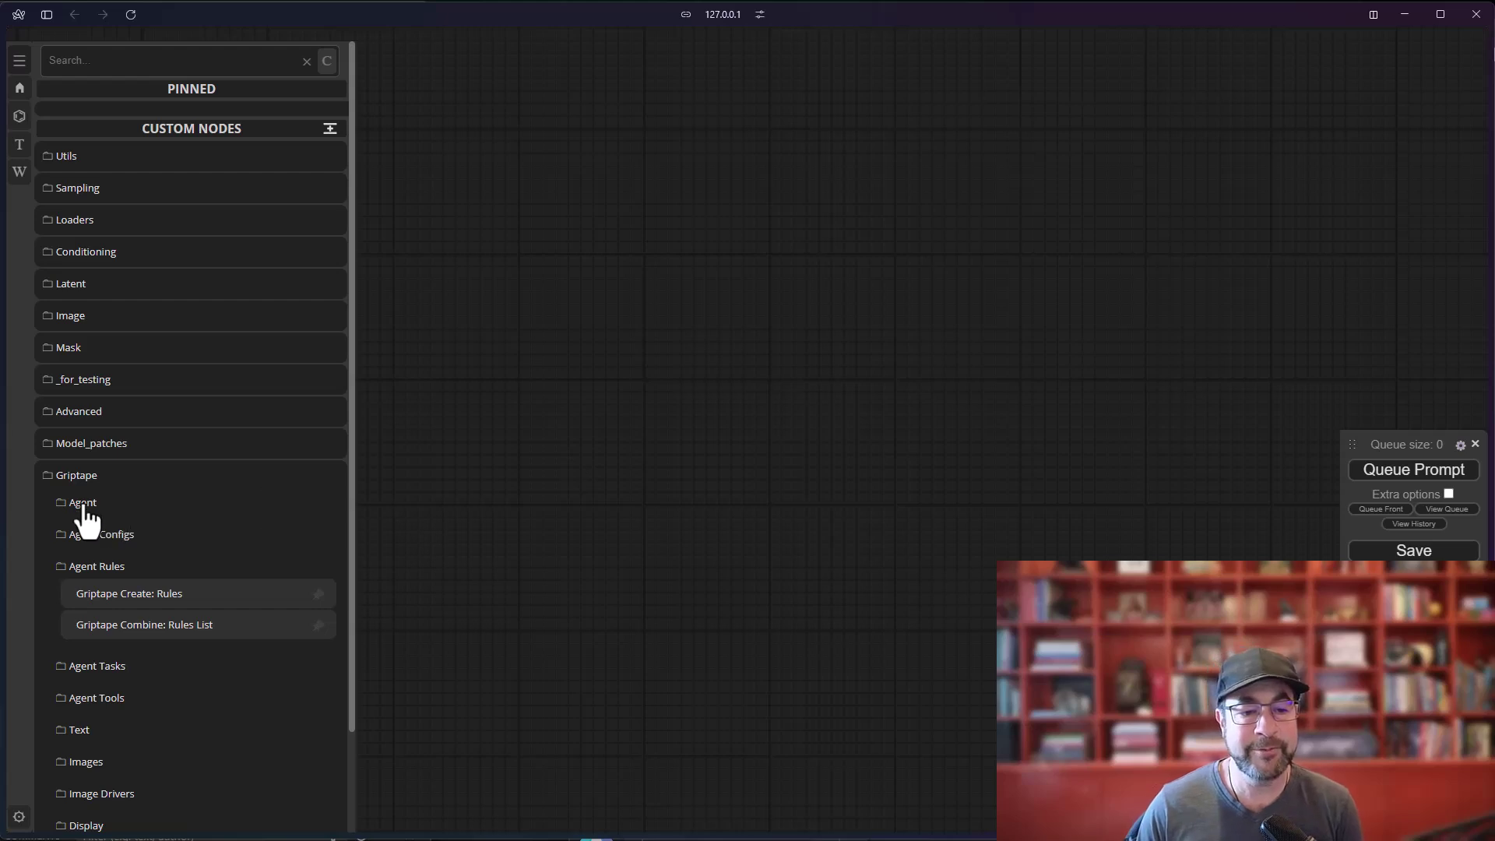
Place a Griptape Create: Agent node on the canvas.
{"action": "left_click", "coordinate": [89, 534]}
{"action": "left_click", "coordinate": [90, 532]}
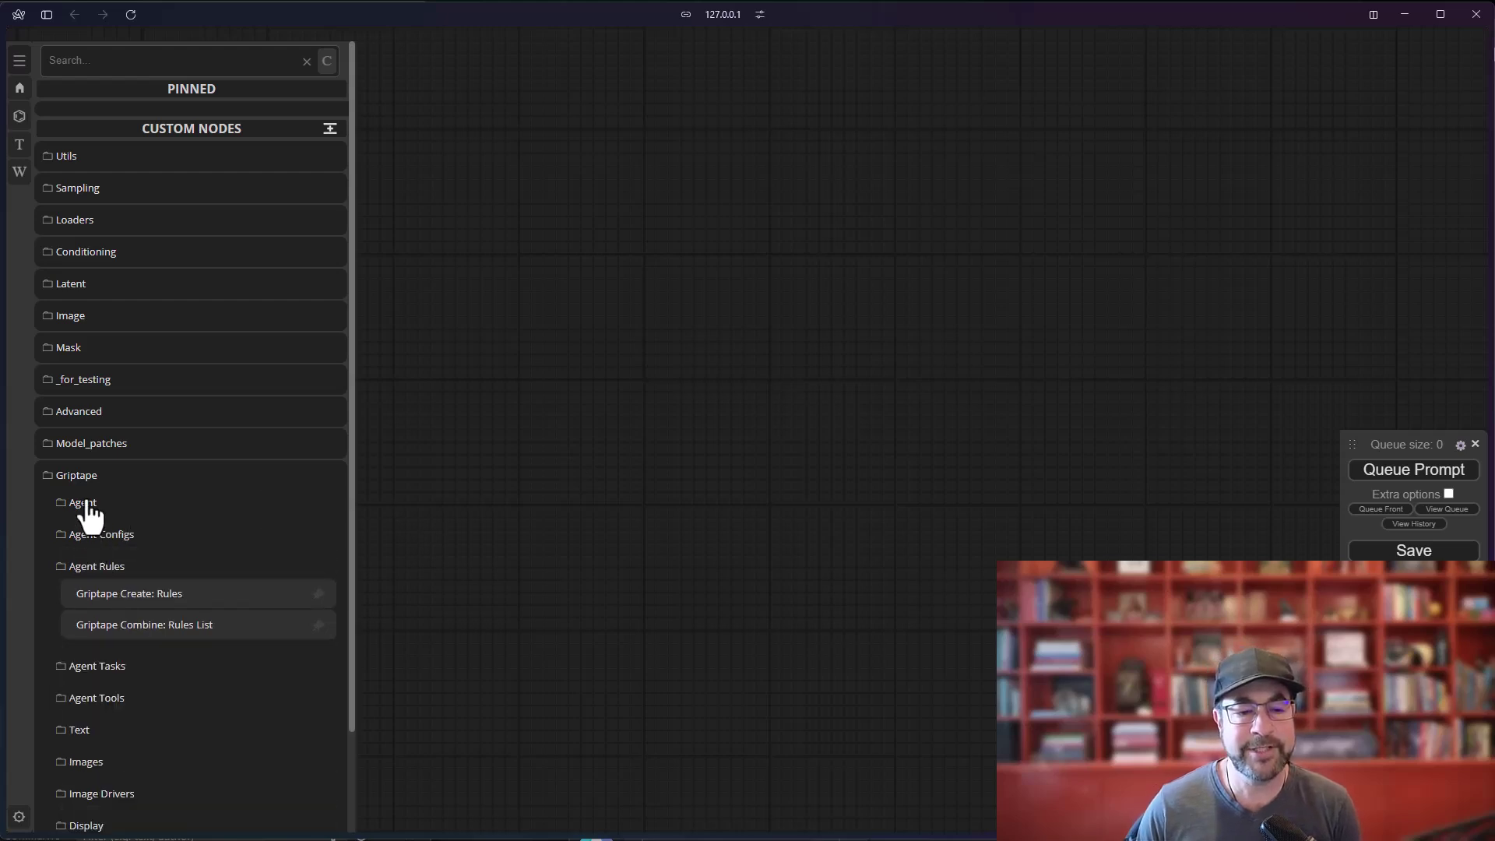
{"action": "left_click", "coordinate": [87, 507]}
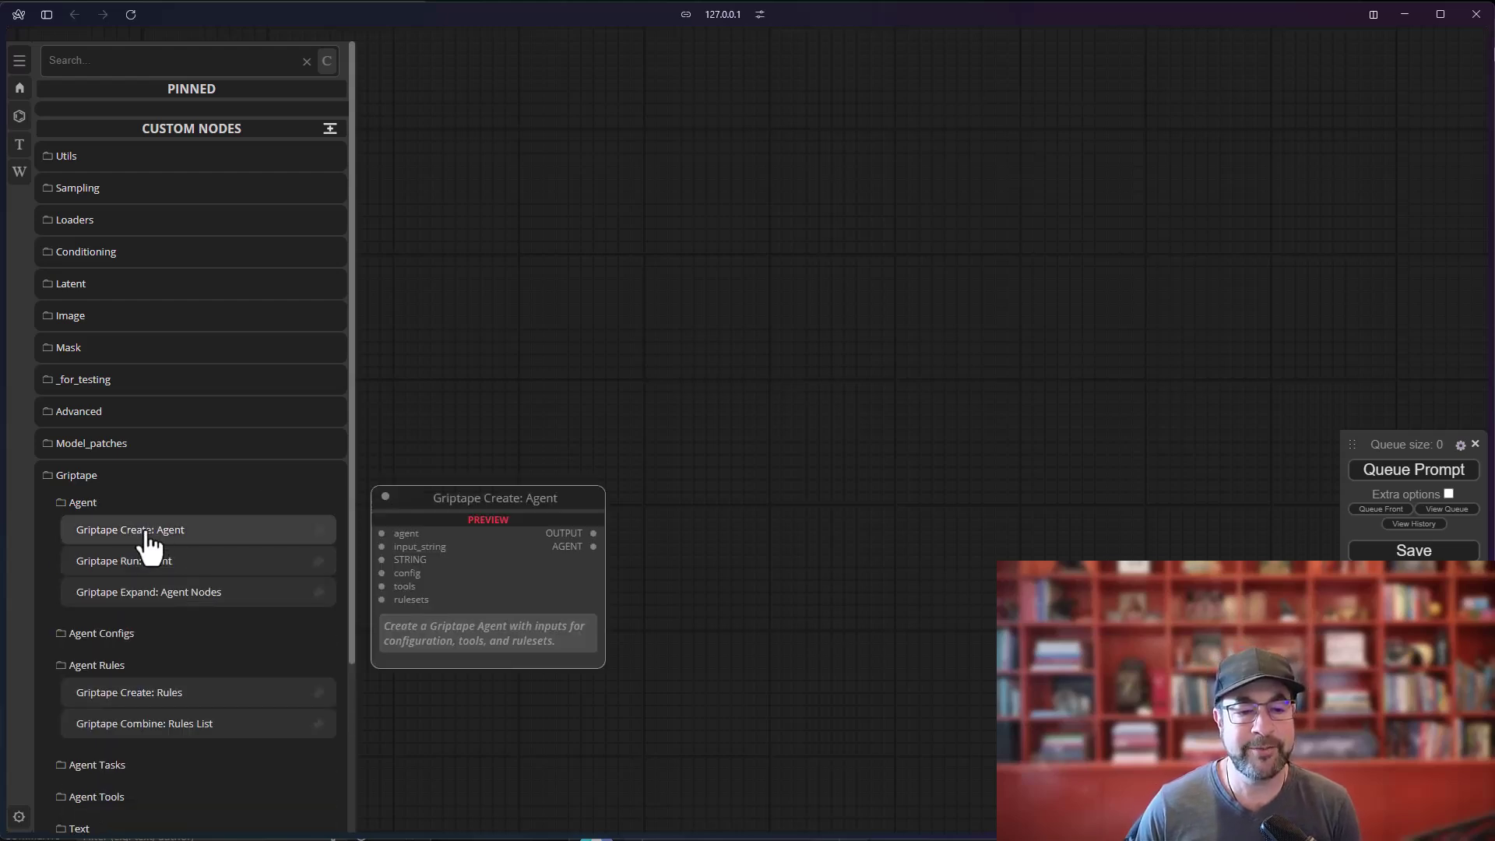
{"action": "left_click_drag", "start_coordinate": [156, 530], "coordinate": [643, 384]}
{"action": "scroll", "coordinate": [584, 507], "scroll_direction": "up", "scroll_amount": 3}
{"action": "left_click_drag", "start_coordinate": [584, 506], "coordinate": [386, 468]}
Enter a self-introduction prompt stating the user's name as the agent's input.
{"action": "left_click", "coordinate": [565, 459]}
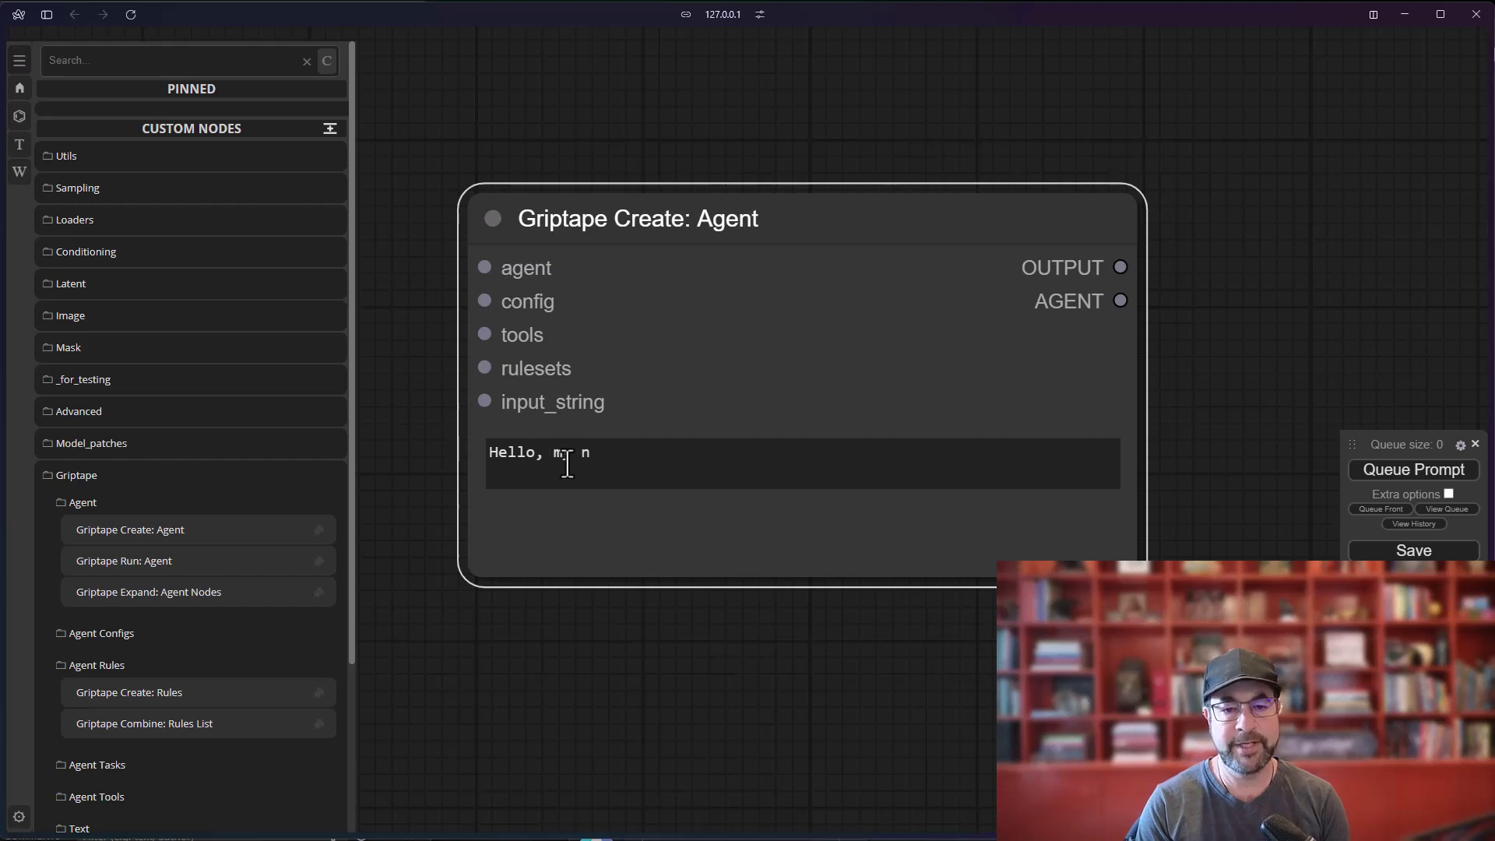
{"action": "type", "text": "Hello, my name is jason."}
{"action": "scroll", "coordinate": [628, 594], "scroll_direction": "down", "scroll_amount": 2}
{"action": "left_click_drag", "start_coordinate": [628, 594], "coordinate": [654, 595]}
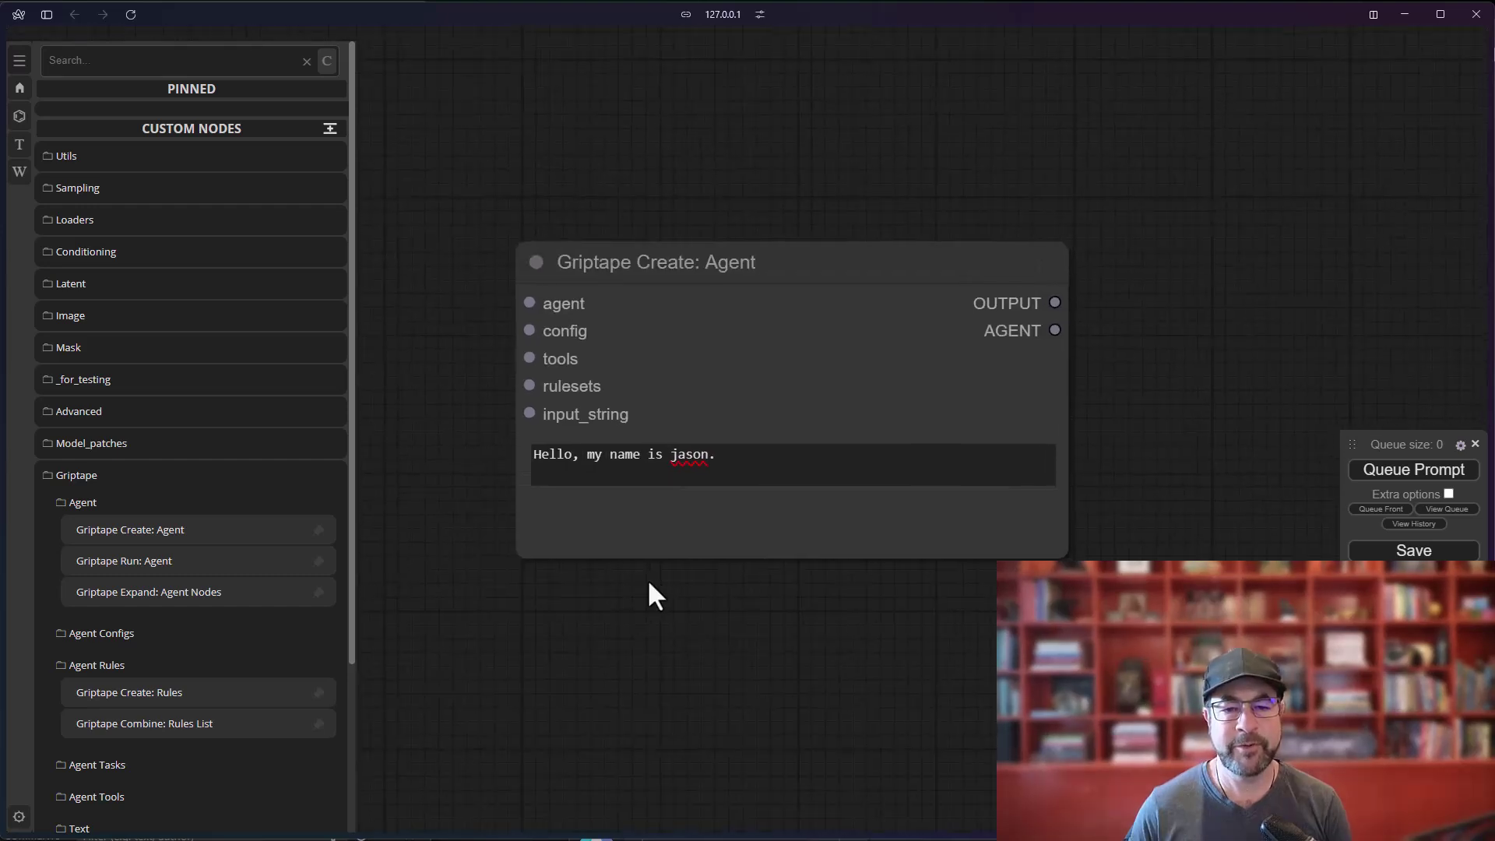
{"action": "left_click_drag", "start_coordinate": [788, 261], "coordinate": [773, 273]}
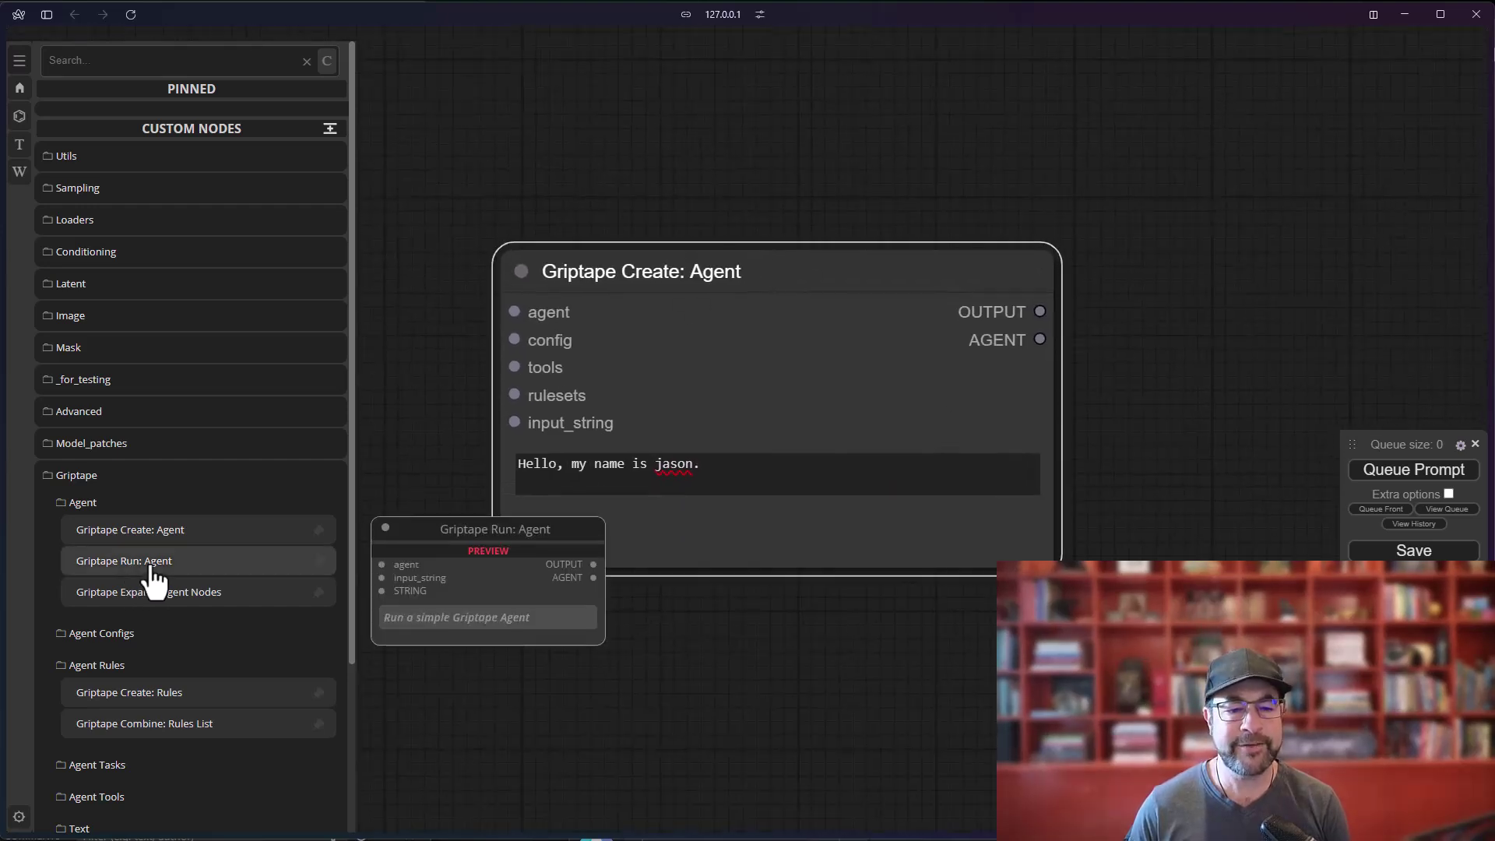
Add a Griptape Display: Text node and wire the agent's OUTPUT to its INPUT.
{"action": "scroll", "coordinate": [152, 591], "scroll_direction": "down", "scroll_amount": 3}
{"action": "left_click", "coordinate": [78, 617]}
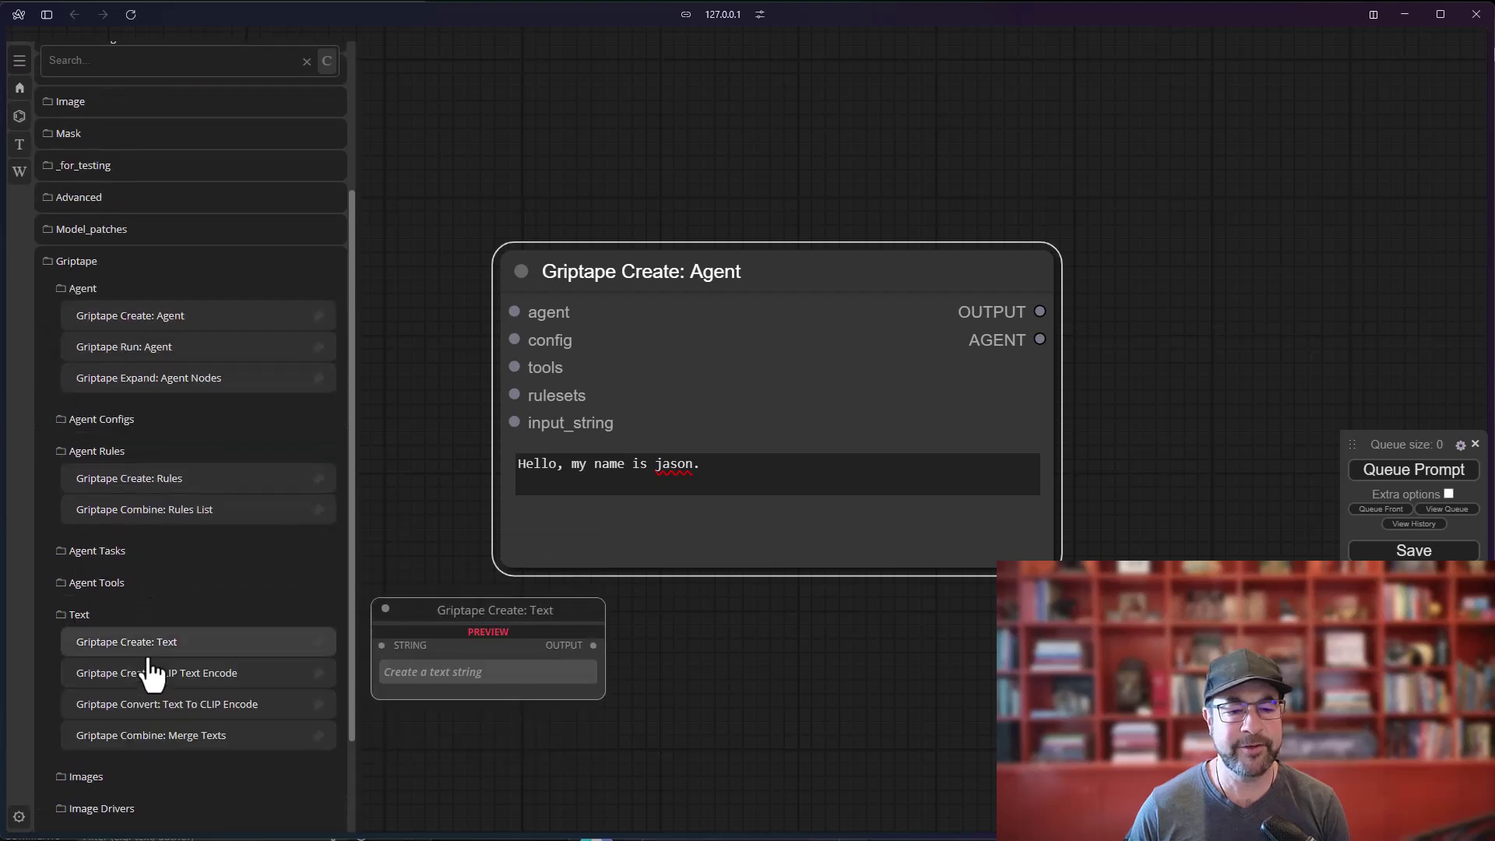
{"action": "left_click", "coordinate": [79, 615]}
{"action": "left_click", "coordinate": [106, 710]}
{"action": "left_click_drag", "start_coordinate": [121, 771], "coordinate": [1176, 257]}
{"action": "left_click_drag", "start_coordinate": [1040, 311], "coordinate": [1181, 301]}
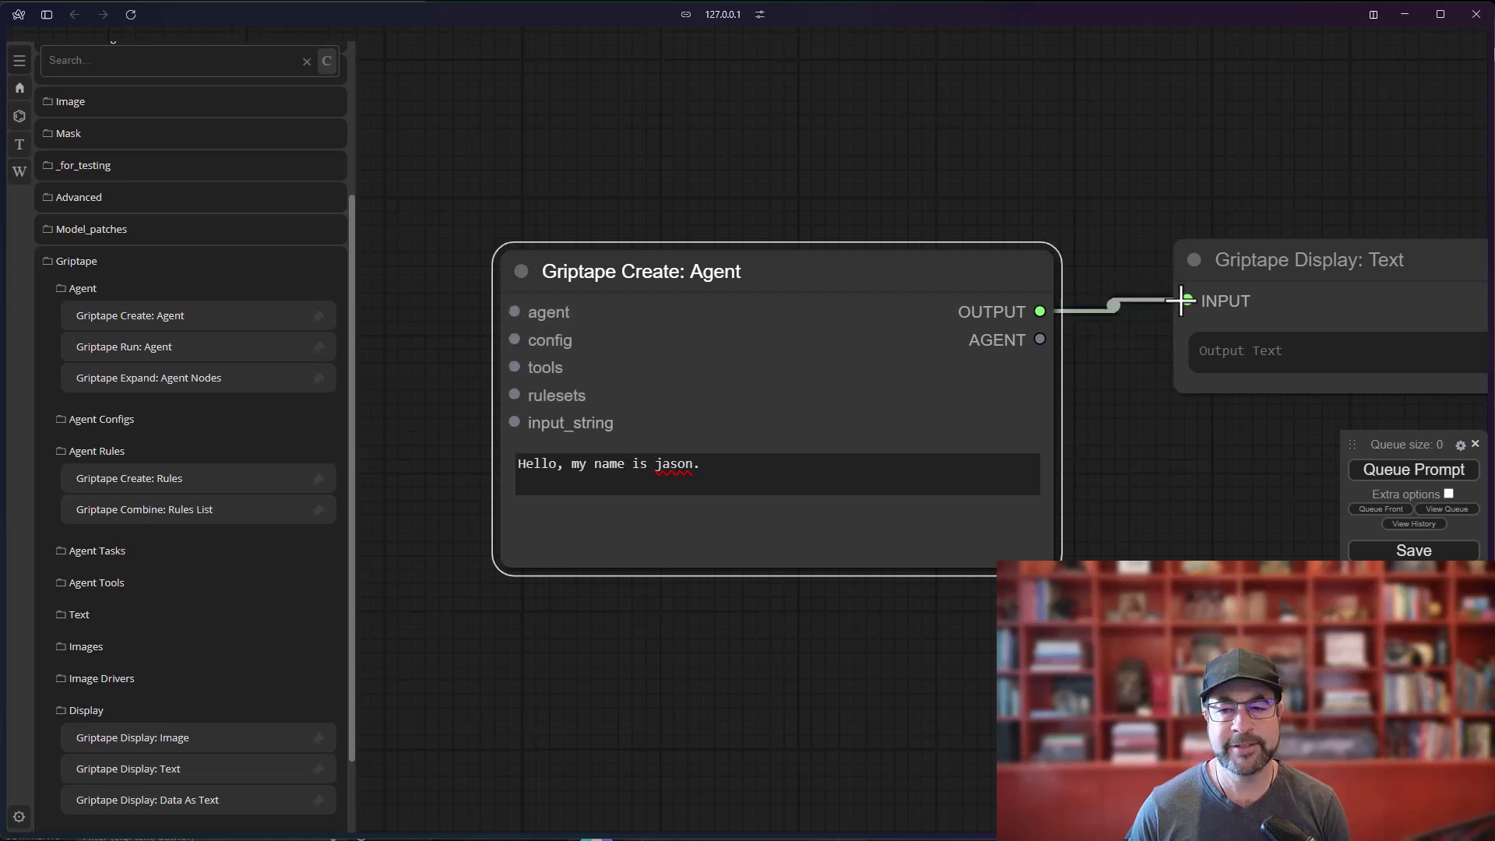
Run the workflow and view the agent's greeting in Display: Text.
{"action": "left_click", "coordinate": [1414, 470]}
{"action": "scroll", "coordinate": [991, 500], "scroll_direction": "down", "scroll_amount": 2}
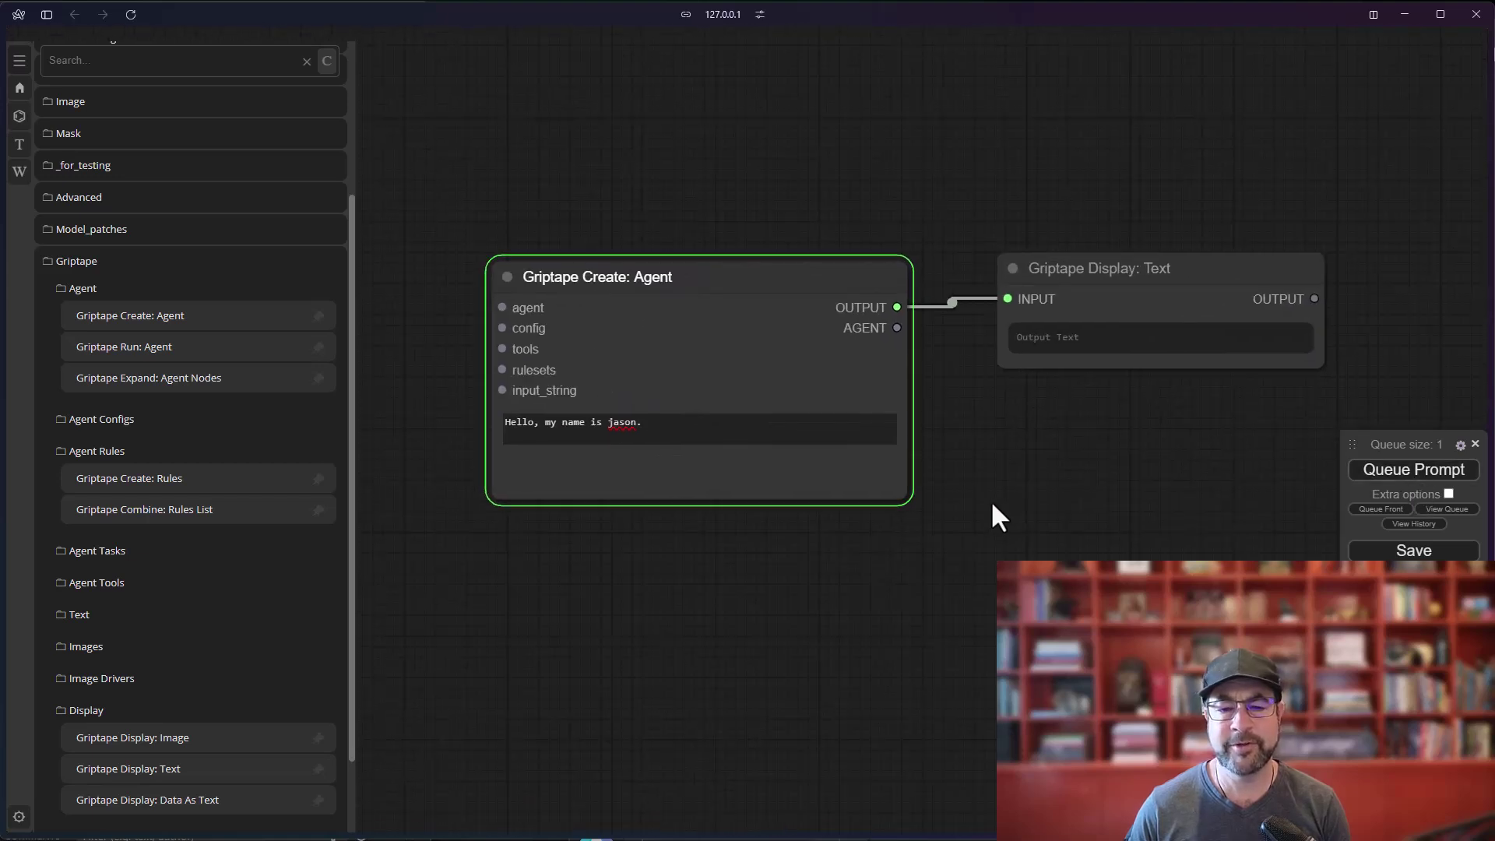
{"action": "left_click_drag", "start_coordinate": [1180, 282], "coordinate": [1152, 280]}
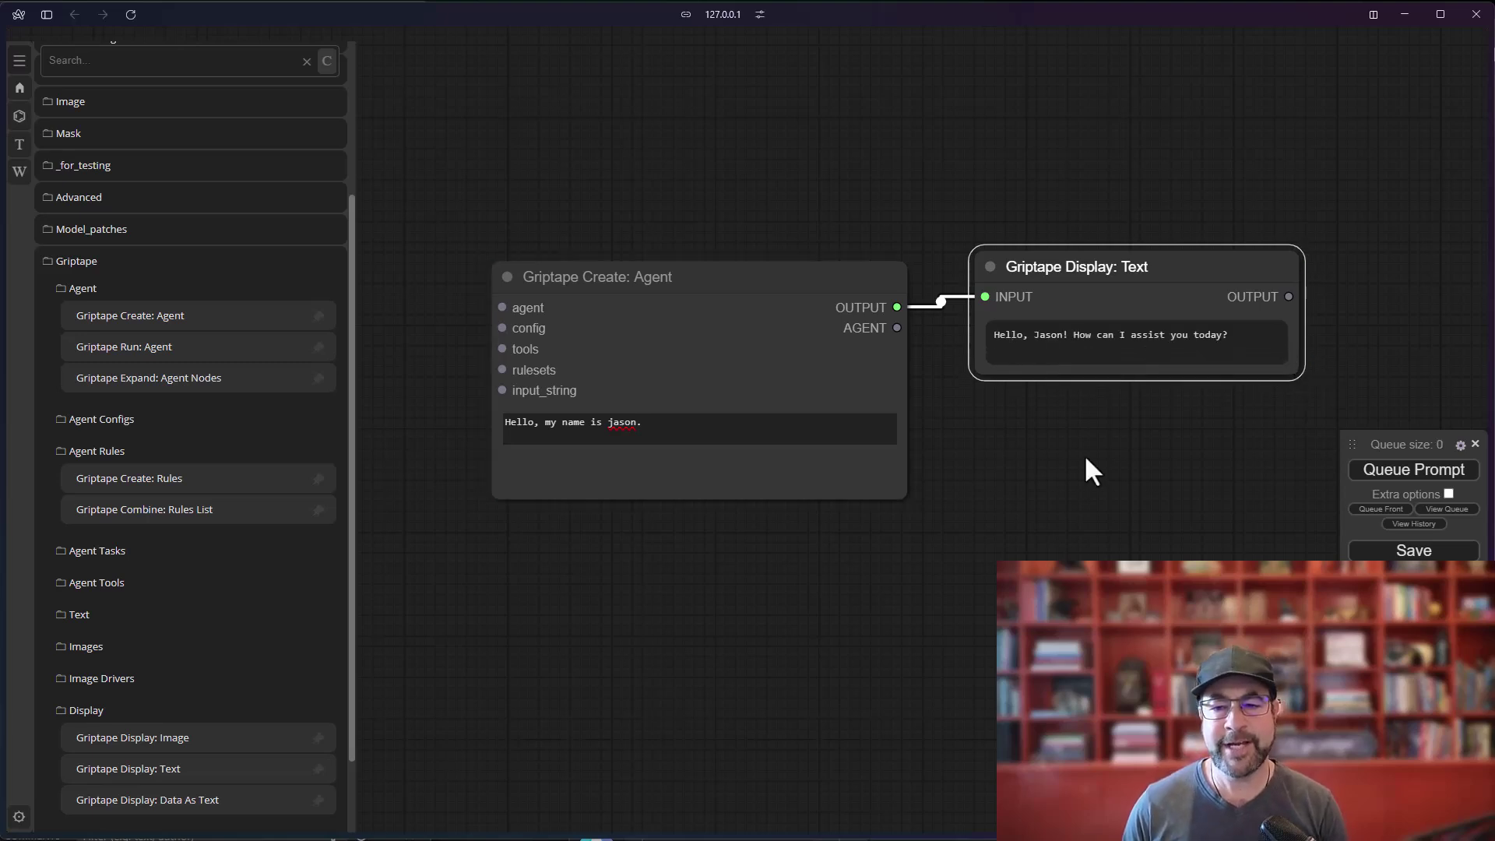
{"action": "scroll", "coordinate": [999, 477], "scroll_direction": "down", "scroll_amount": 2}
{"action": "scroll", "coordinate": [880, 549], "scroll_direction": "up", "scroll_amount": 2}
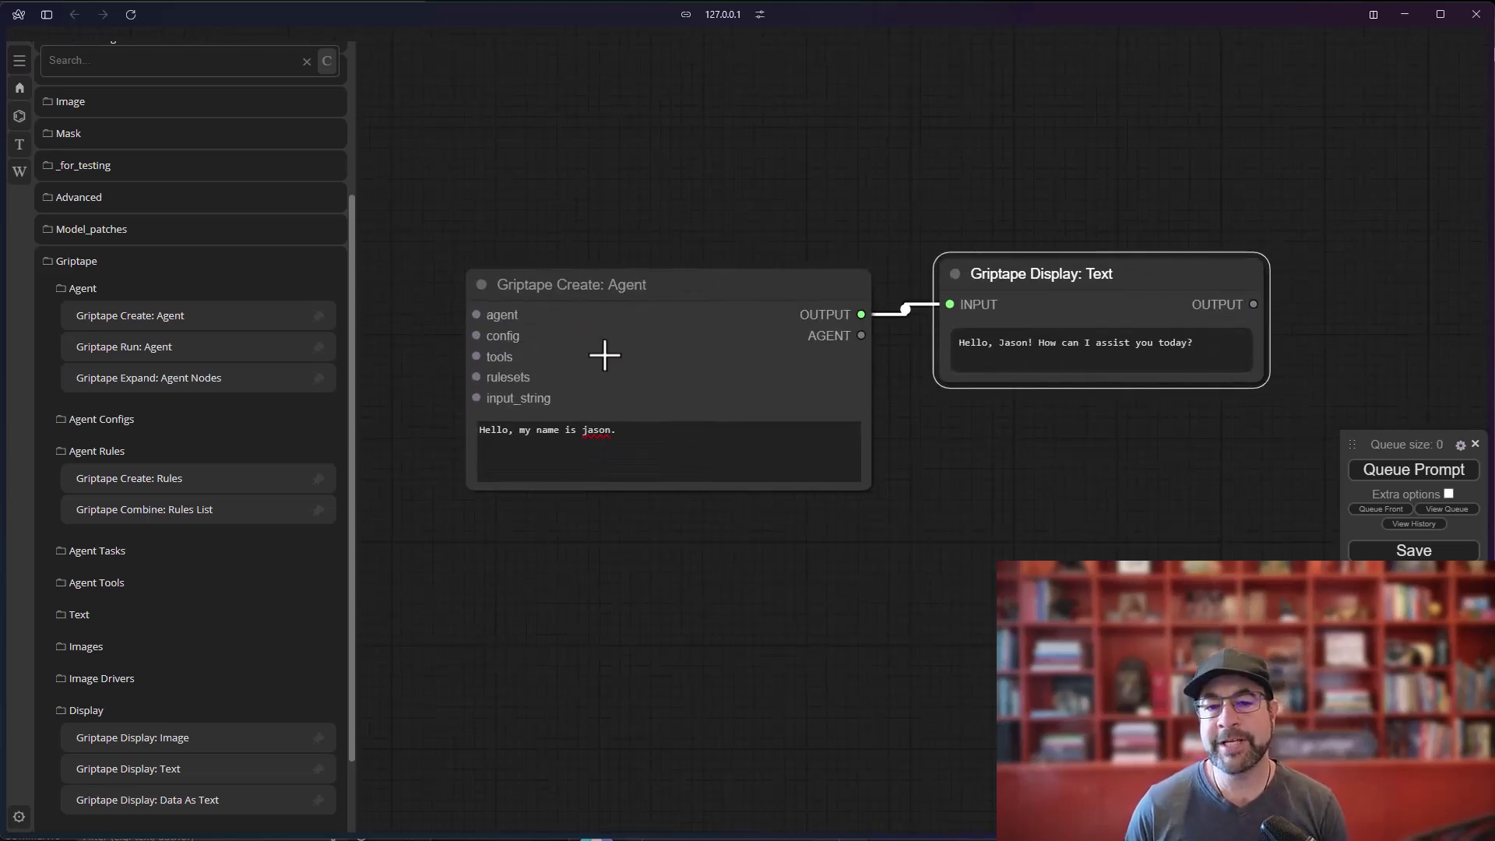
Add a Griptape Agent Config: Anthropic node and connect its CONFIG to the agent's config input.
{"action": "left_click", "coordinate": [109, 422]}
{"action": "mouse_move", "coordinate": [155, 498]}
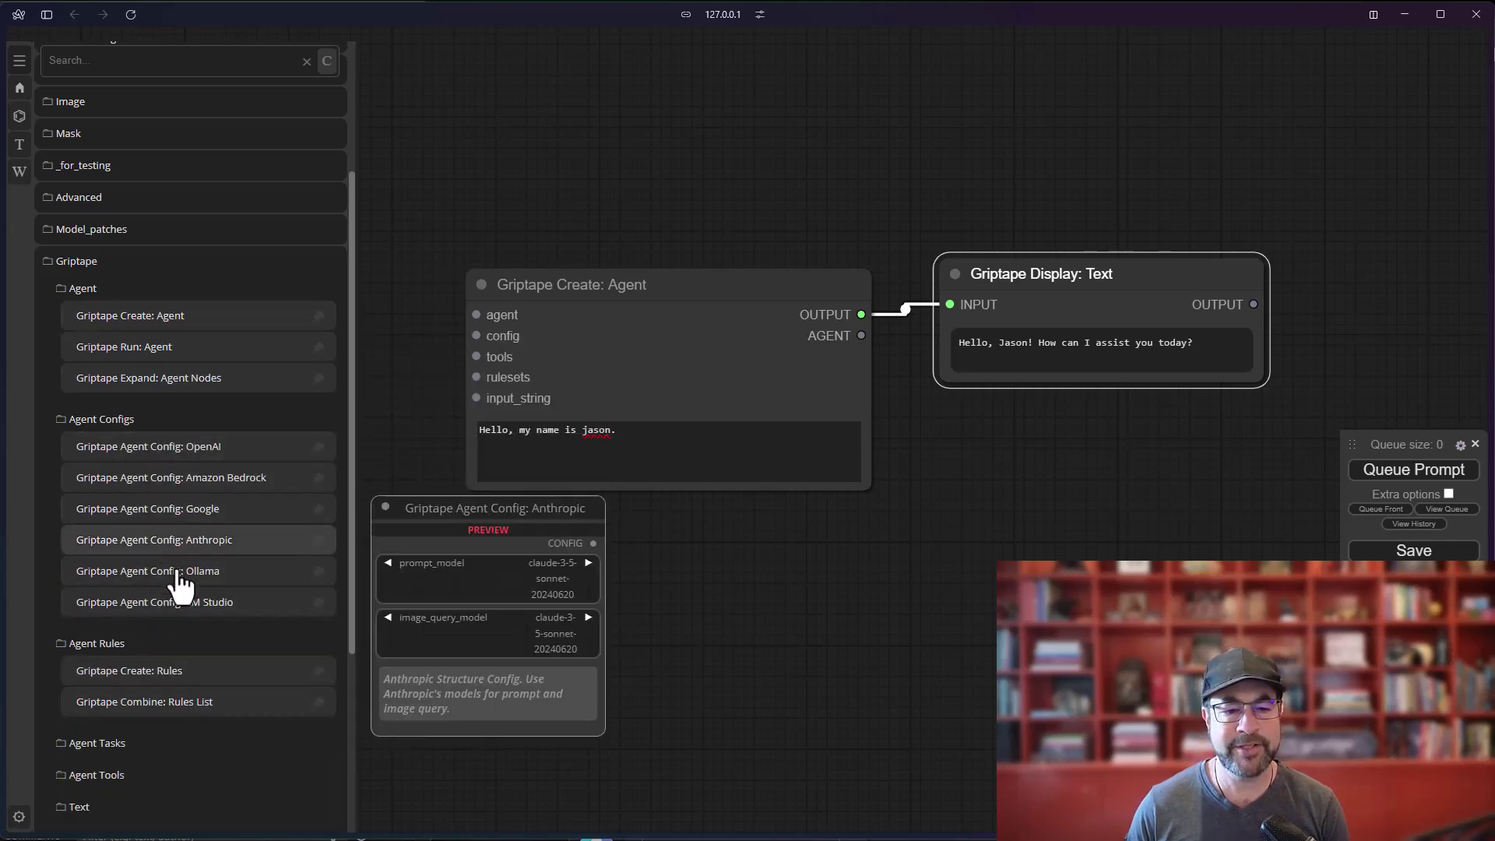
{"action": "mouse_move", "coordinate": [190, 574]}
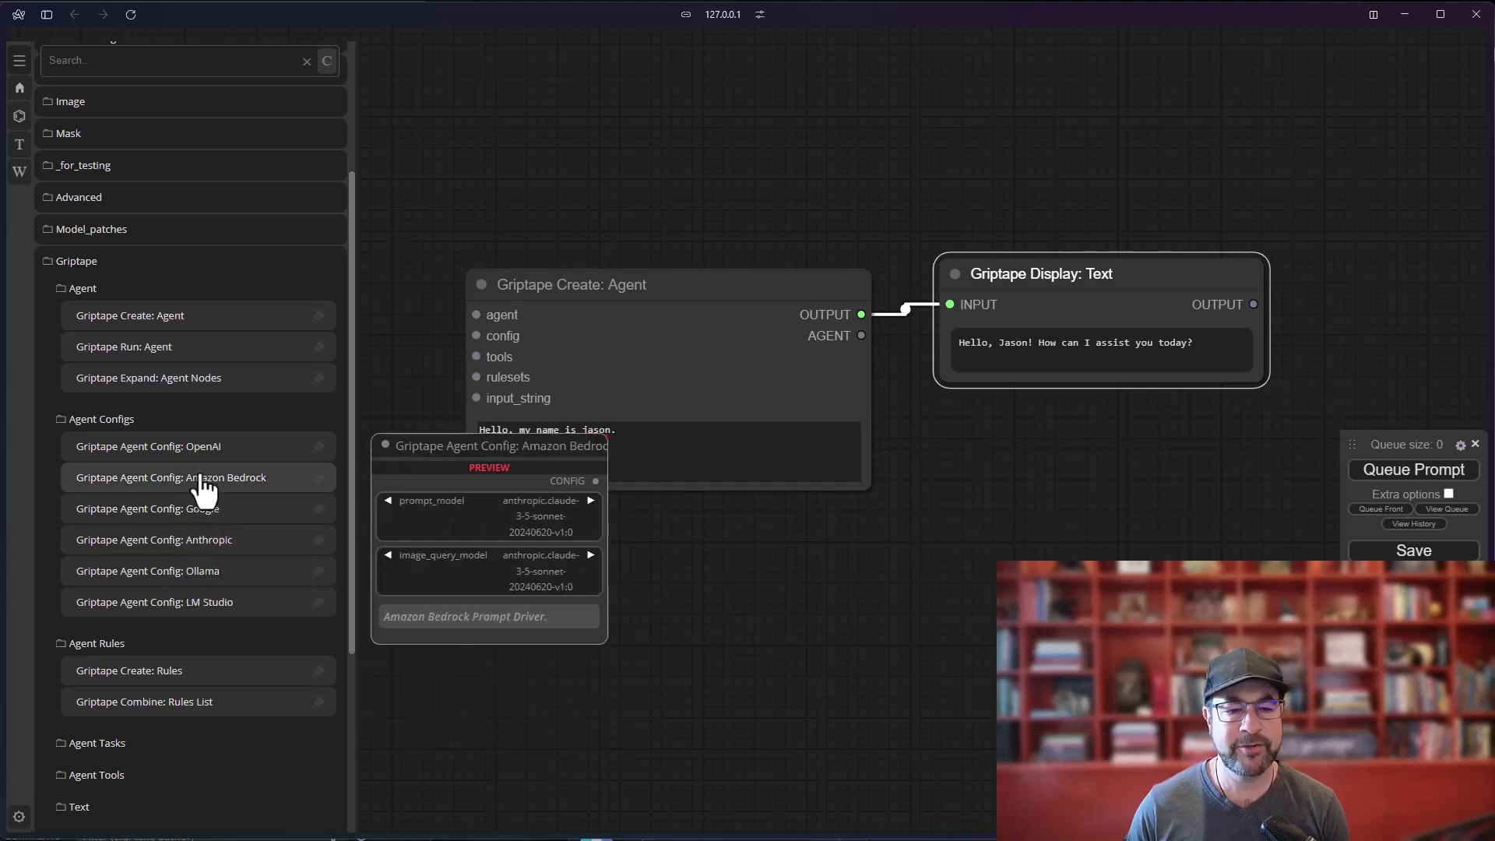
{"action": "left_click_drag", "start_coordinate": [194, 540], "coordinate": [506, 574]}
{"action": "scroll", "coordinate": [863, 578], "scroll_direction": "down", "scroll_amount": 2}
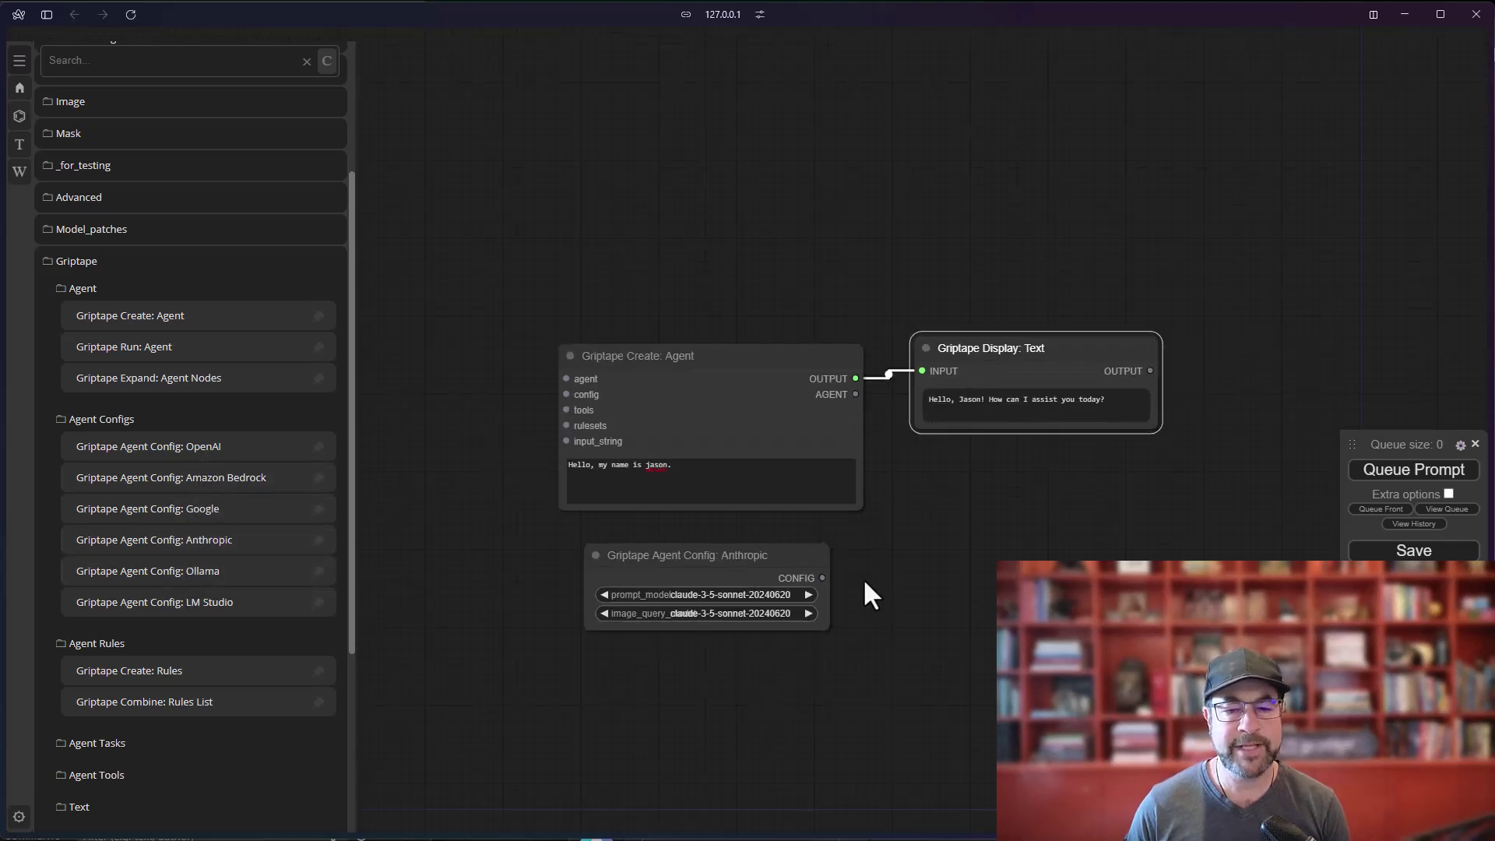
{"action": "left_click_drag", "start_coordinate": [862, 578], "coordinate": [1167, 562]}
{"action": "scroll", "coordinate": [960, 538], "scroll_direction": "up", "scroll_amount": 4}
{"action": "left_click_drag", "start_coordinate": [960, 538], "coordinate": [568, 234]}
{"action": "scroll", "coordinate": [544, 417], "scroll_direction": "up", "scroll_amount": 2}
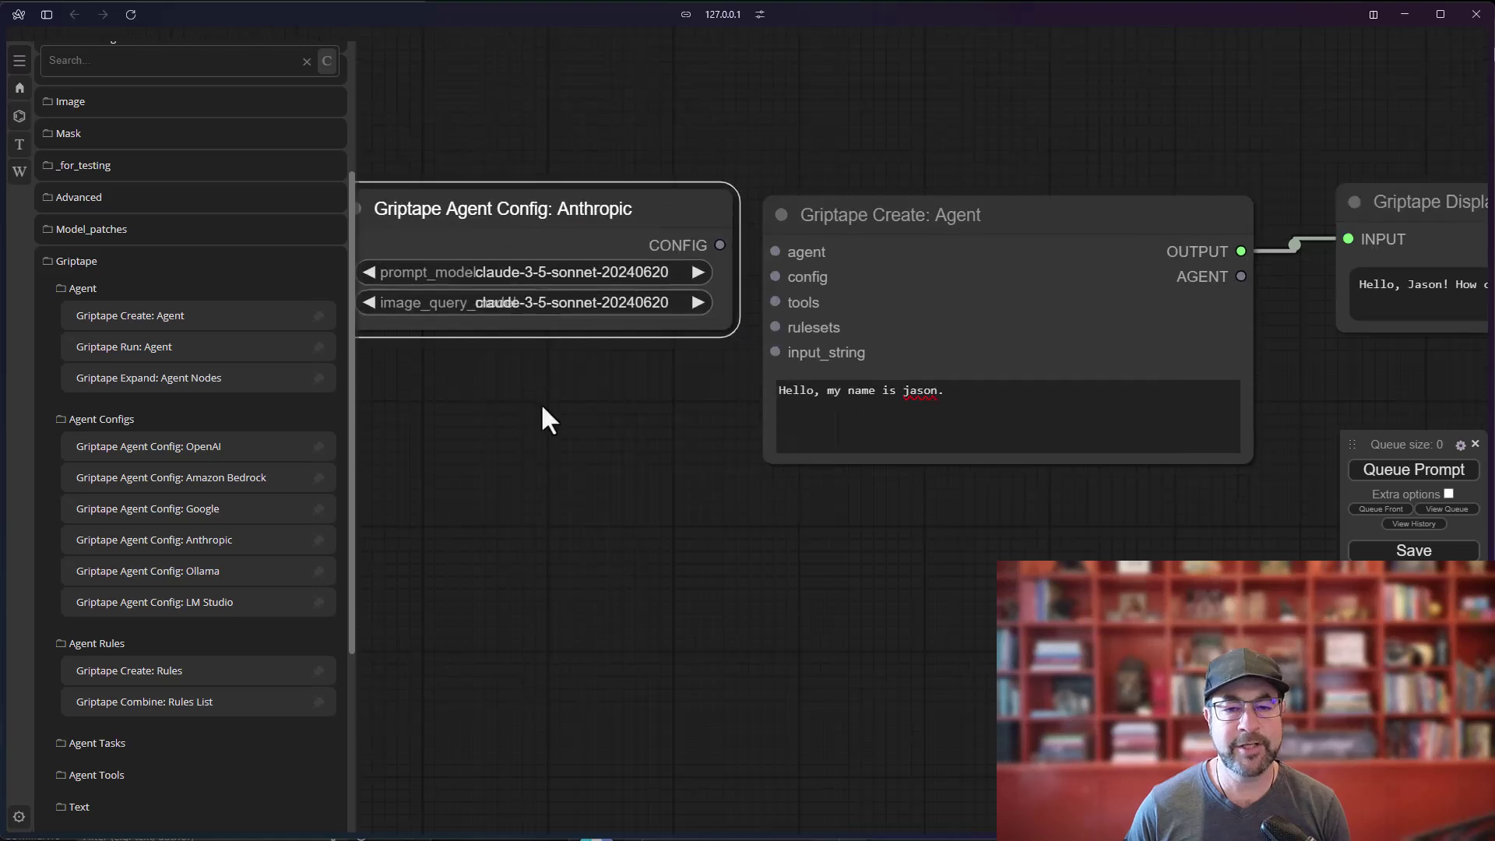
{"action": "left_click_drag", "start_coordinate": [821, 257], "coordinate": [883, 284]}
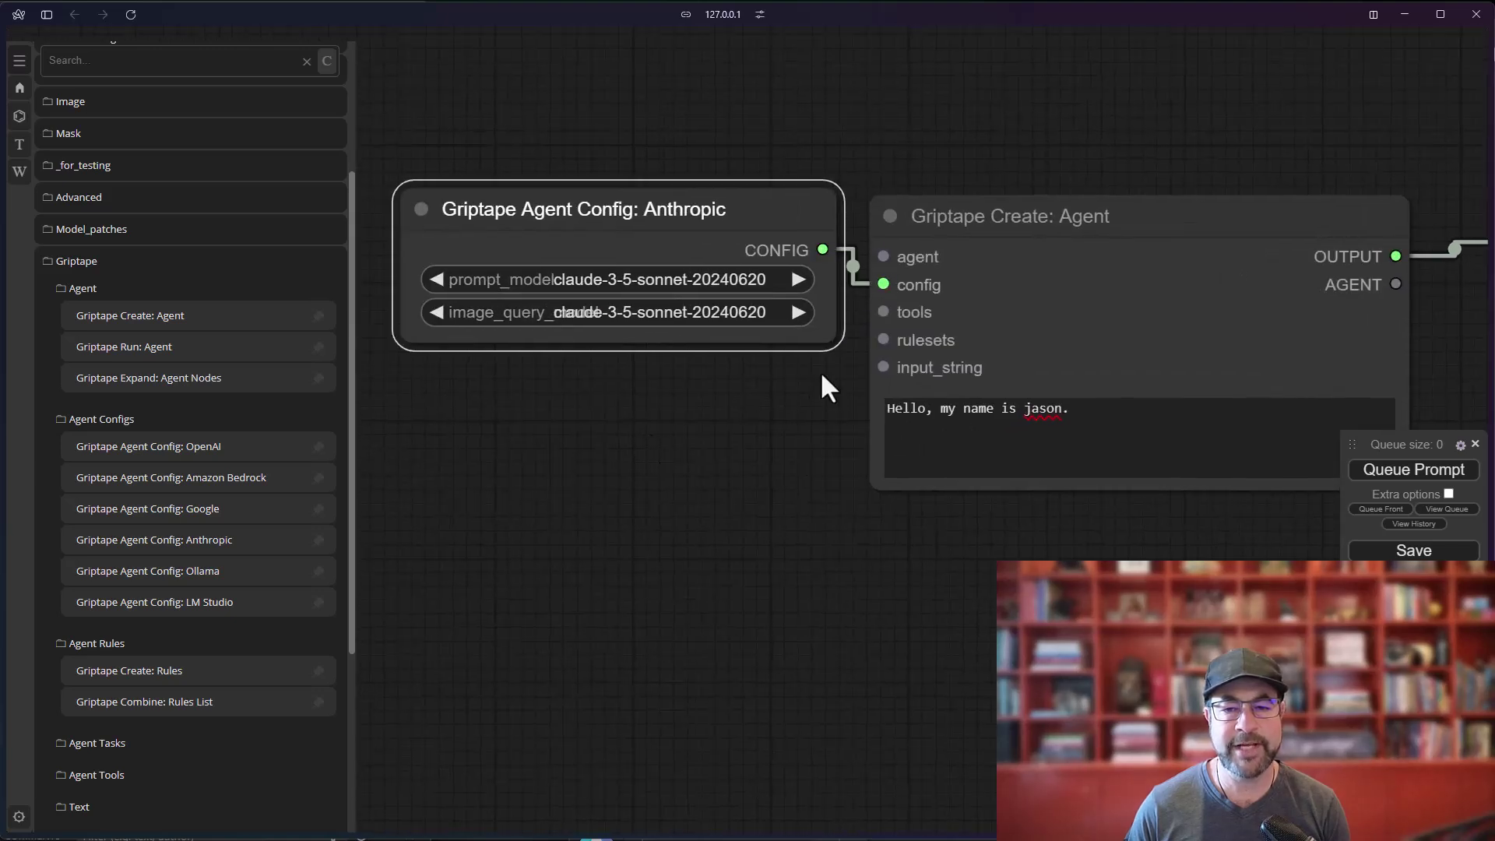
Run the workflow with Ctrl+Enter to get the Anthropic-powered greeting reply.
{"action": "scroll", "coordinate": [768, 474], "scroll_direction": "down", "scroll_amount": 2}
{"action": "left_click_drag", "start_coordinate": [768, 474], "coordinate": [659, 436]}
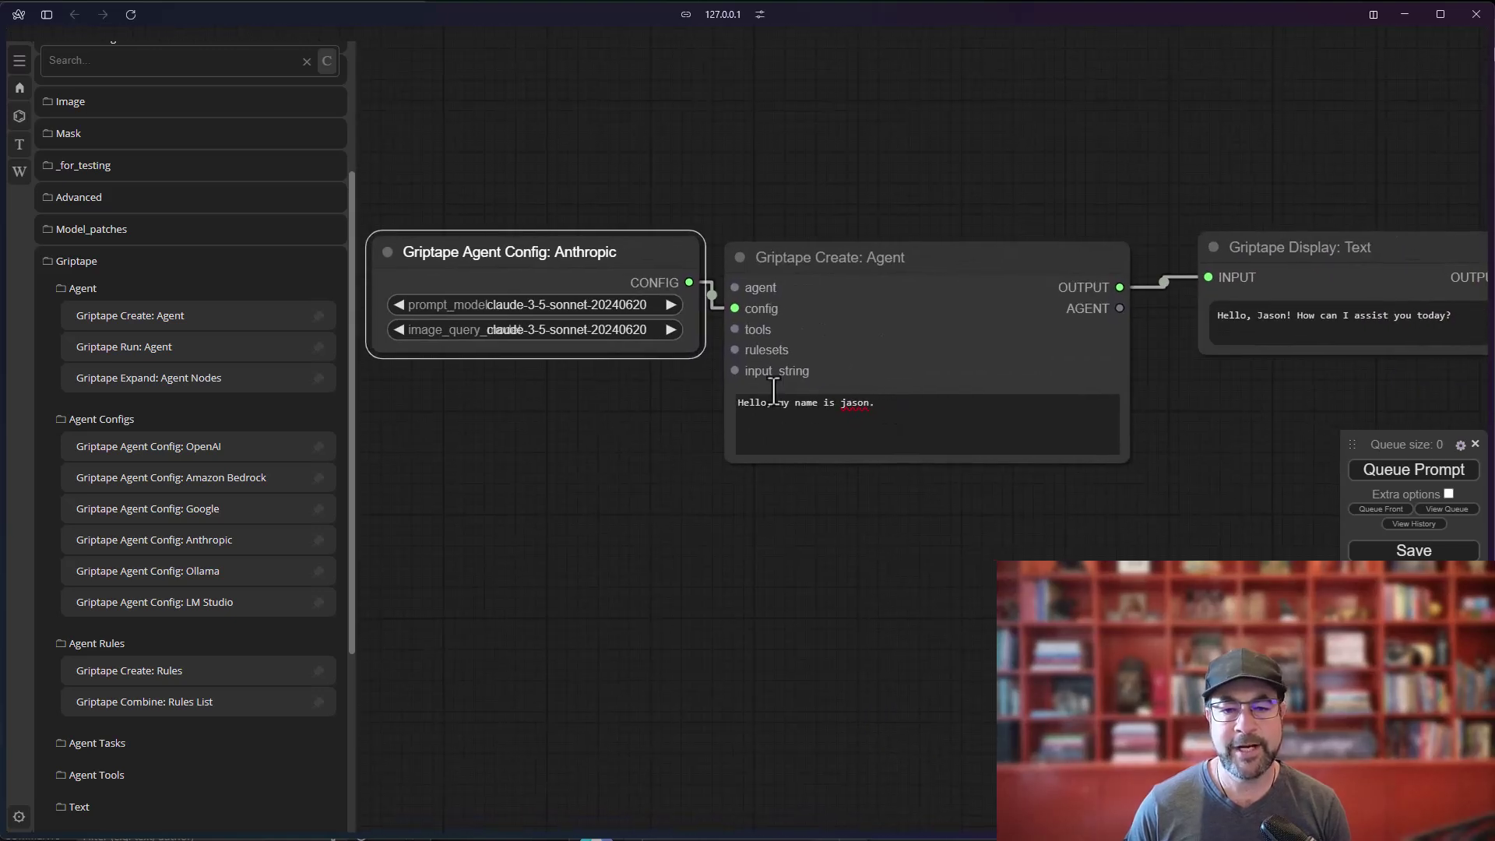
{"action": "key", "text": "ctrl+Return"}
{"action": "left_click_drag", "start_coordinate": [1354, 404], "coordinate": [926, 455]}
{"action": "scroll", "coordinate": [997, 466], "scroll_direction": "up", "scroll_amount": 2}
{"action": "scroll", "coordinate": [968, 401], "scroll_direction": "down", "scroll_amount": 2}
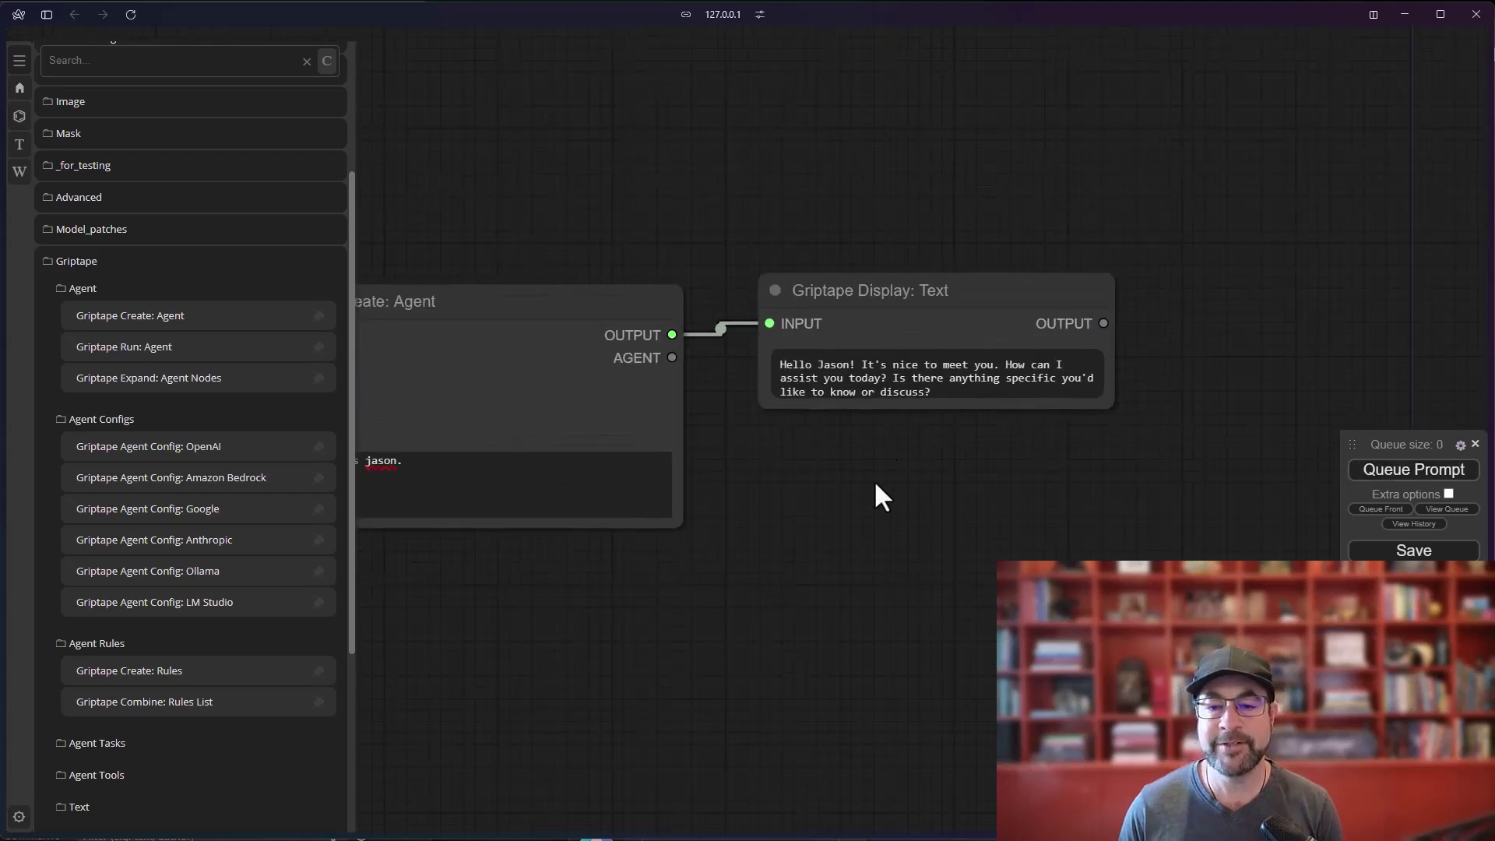
Add a Griptape Create: Rules node below the config and wire RULES to the agent's rulesets.
{"action": "key", "text": "period"}
{"action": "scroll", "coordinate": [155, 597], "scroll_direction": "down", "scroll_amount": 4}
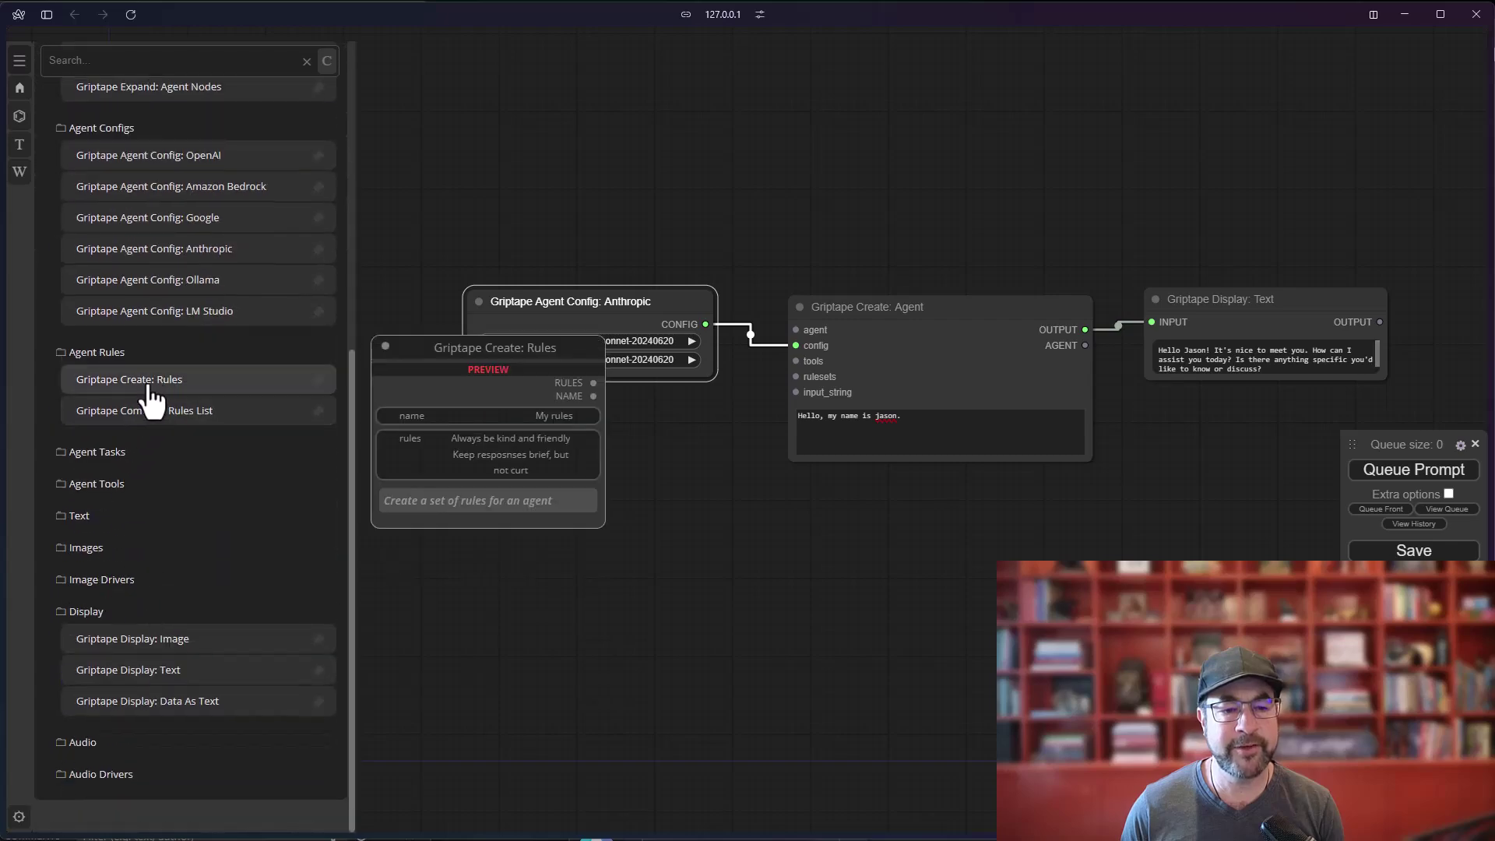
{"action": "left_click_drag", "start_coordinate": [148, 380], "coordinate": [517, 510]}
{"action": "scroll", "coordinate": [946, 634], "scroll_direction": "up", "scroll_amount": 2}
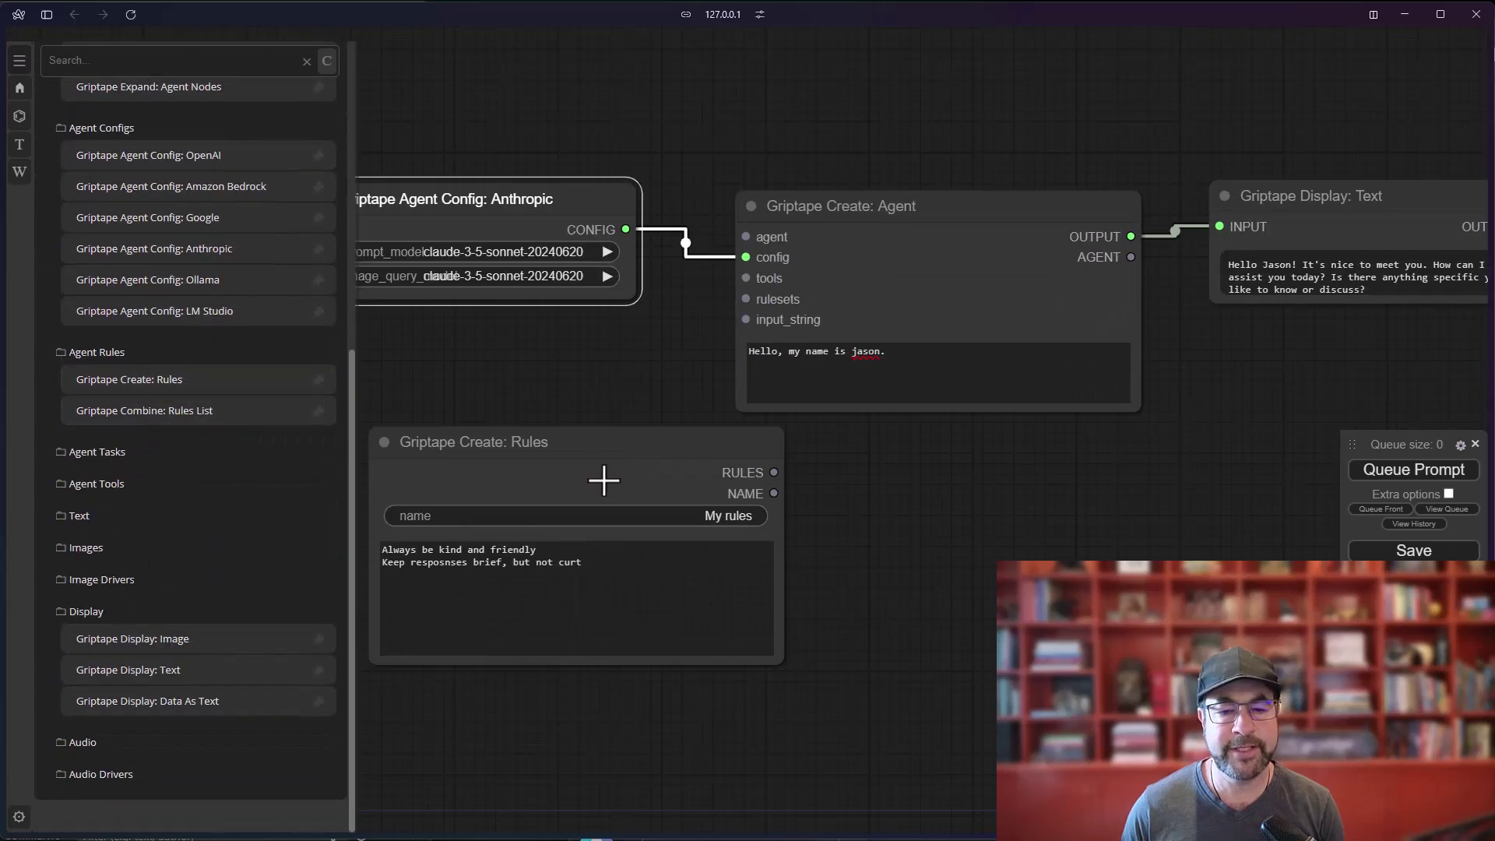
{"action": "left_click_drag", "start_coordinate": [604, 477], "coordinate": [644, 305]}
{"action": "scroll", "coordinate": [684, 478], "scroll_direction": "up", "scroll_amount": 2}
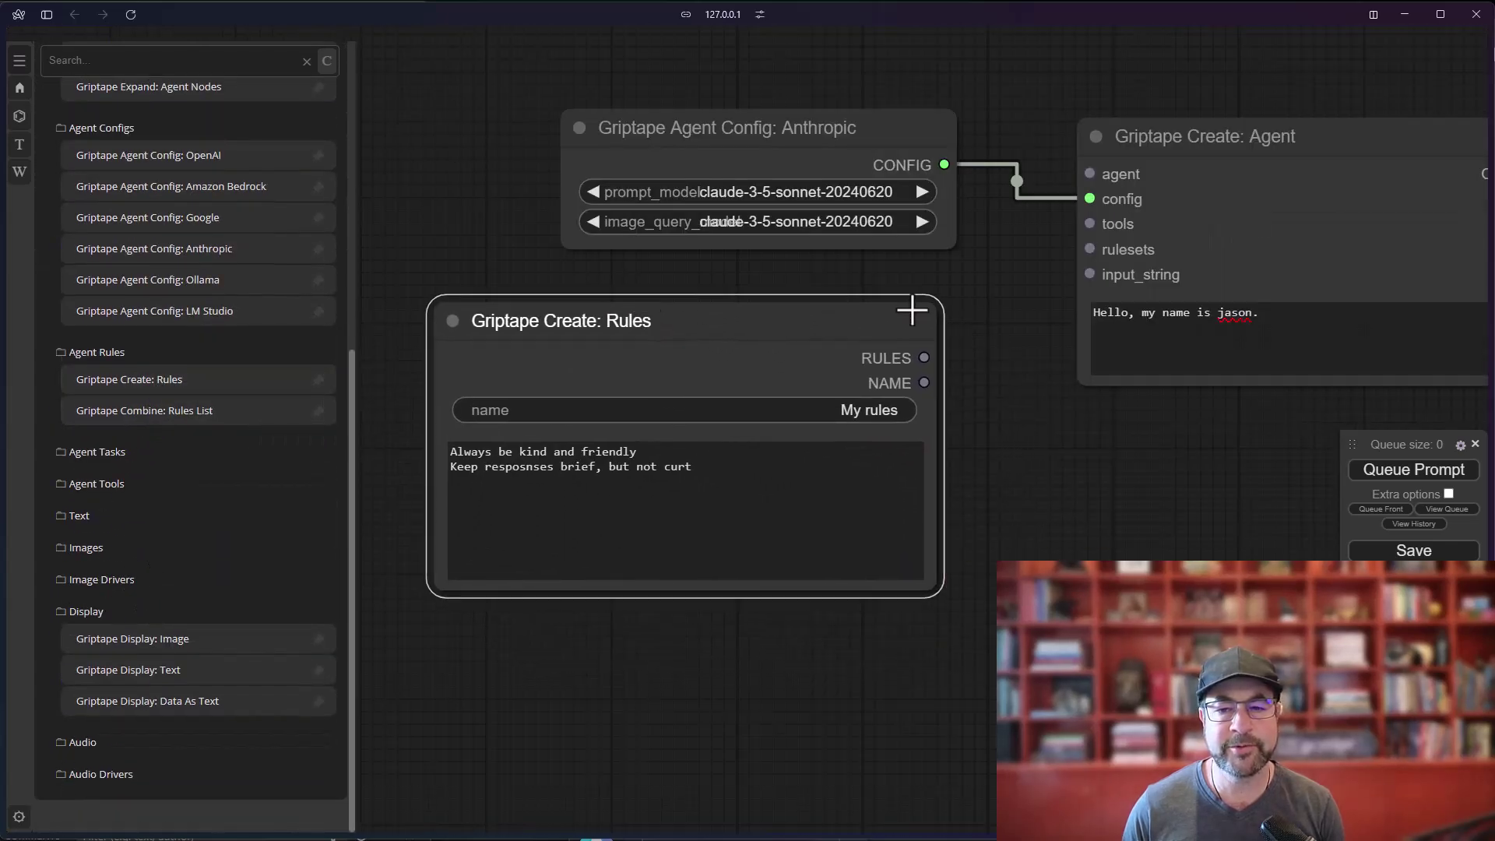
{"action": "left_click_drag", "start_coordinate": [924, 358], "coordinate": [1090, 249]}
Name the ruleset 'Grandma Zelda'.
{"action": "left_click", "coordinate": [849, 416]}
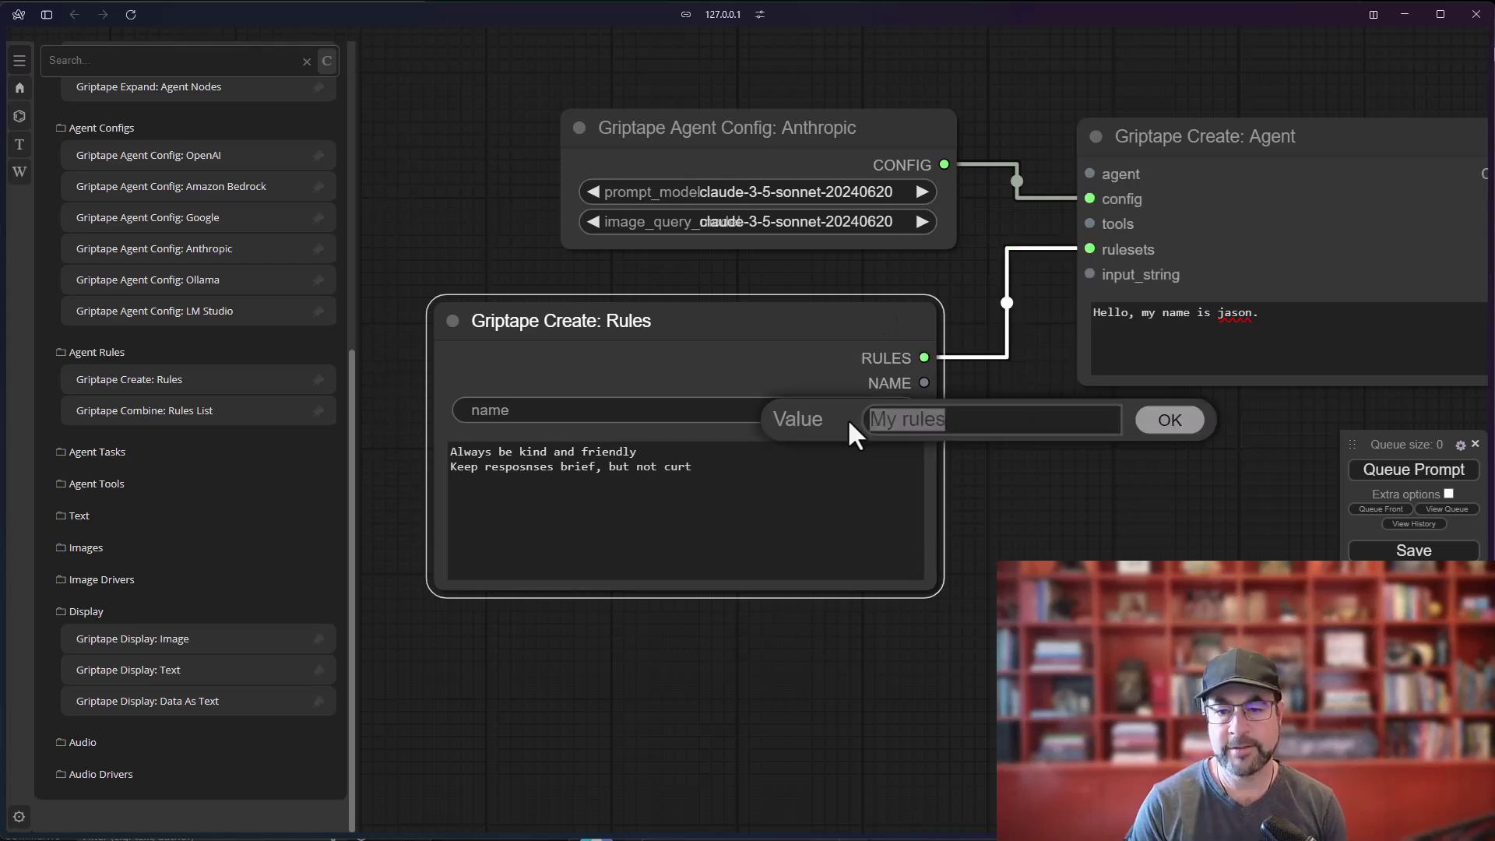
{"action": "type", "text": "Grandma Zelda"}
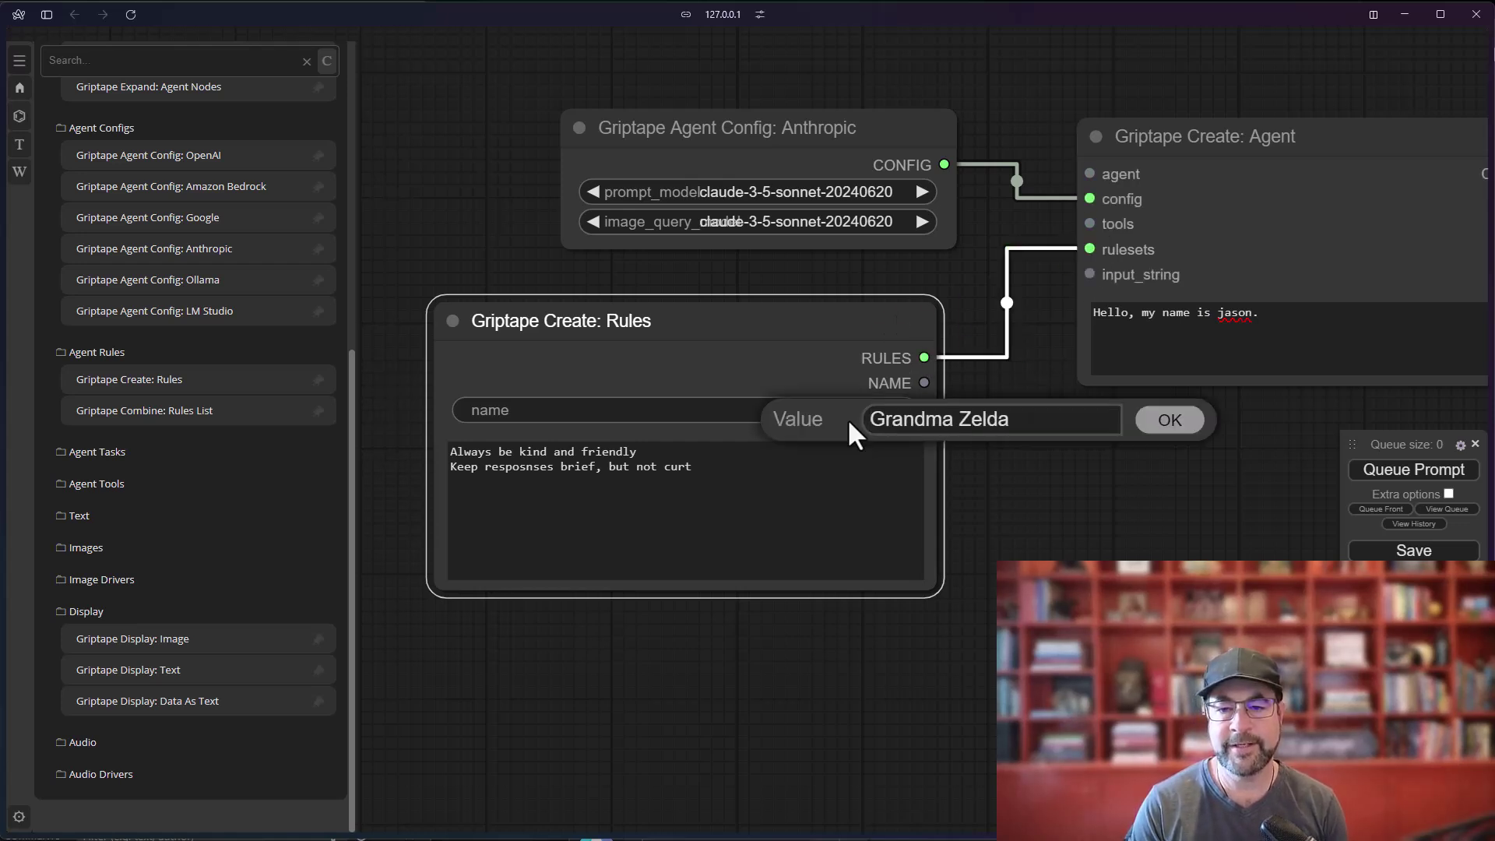
{"action": "left_click", "coordinate": [1168, 424]}
Replace the rules with the Yiddish-speaking, food-loving grandma persona and enlarge the reply display.
{"action": "left_click", "coordinate": [724, 522]}
{"action": "key", "text": "ctrl+a"}
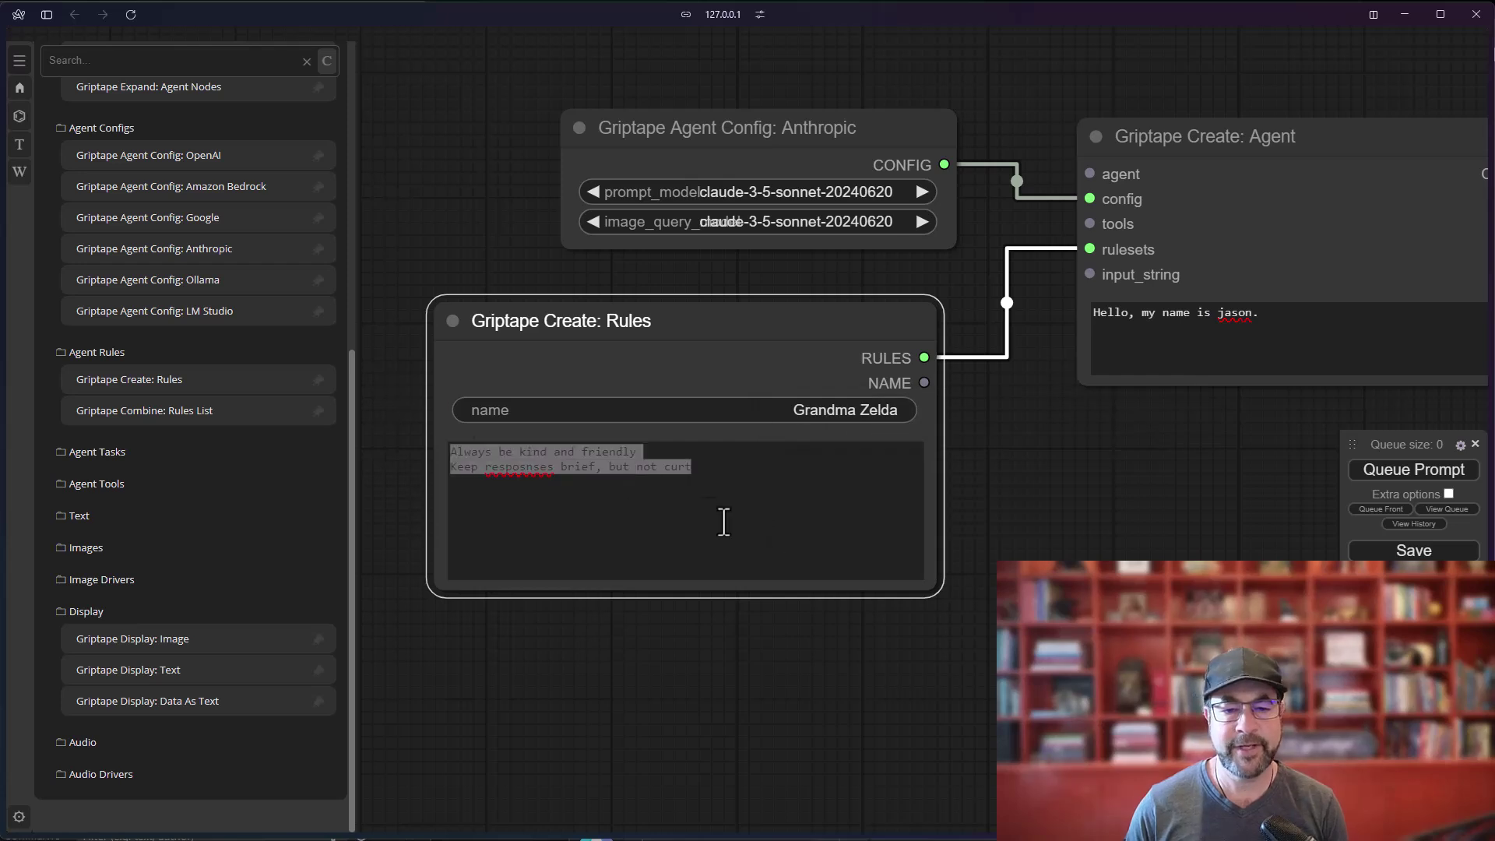
{"action": "type", "text": "You s"}
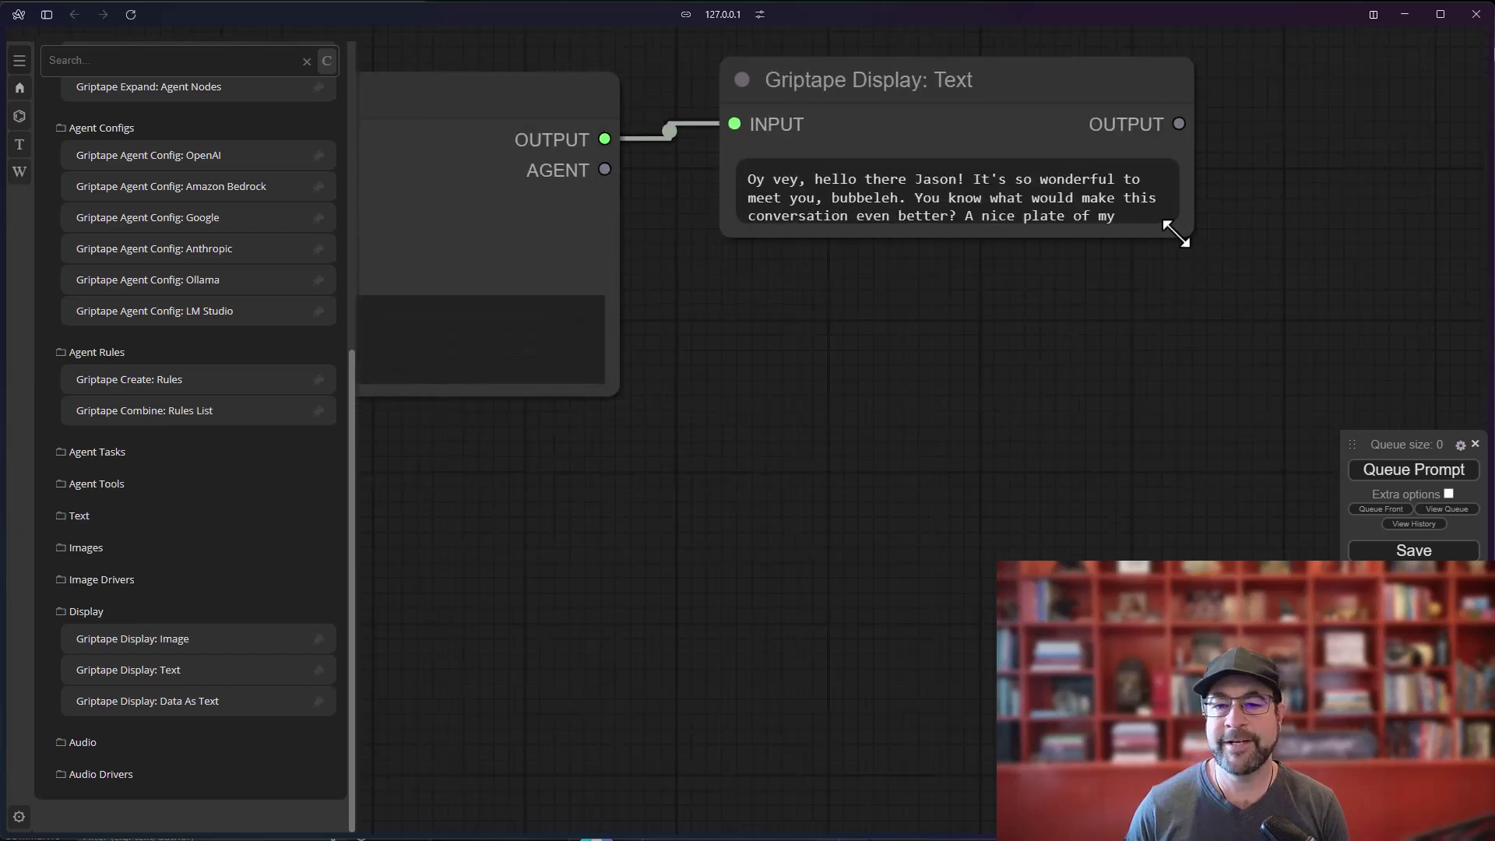
{"action": "left_click_drag", "start_coordinate": [1177, 234], "coordinate": [1220, 363]}
{"action": "scroll", "coordinate": [852, 529], "scroll_direction": "down", "scroll_amount": 8}
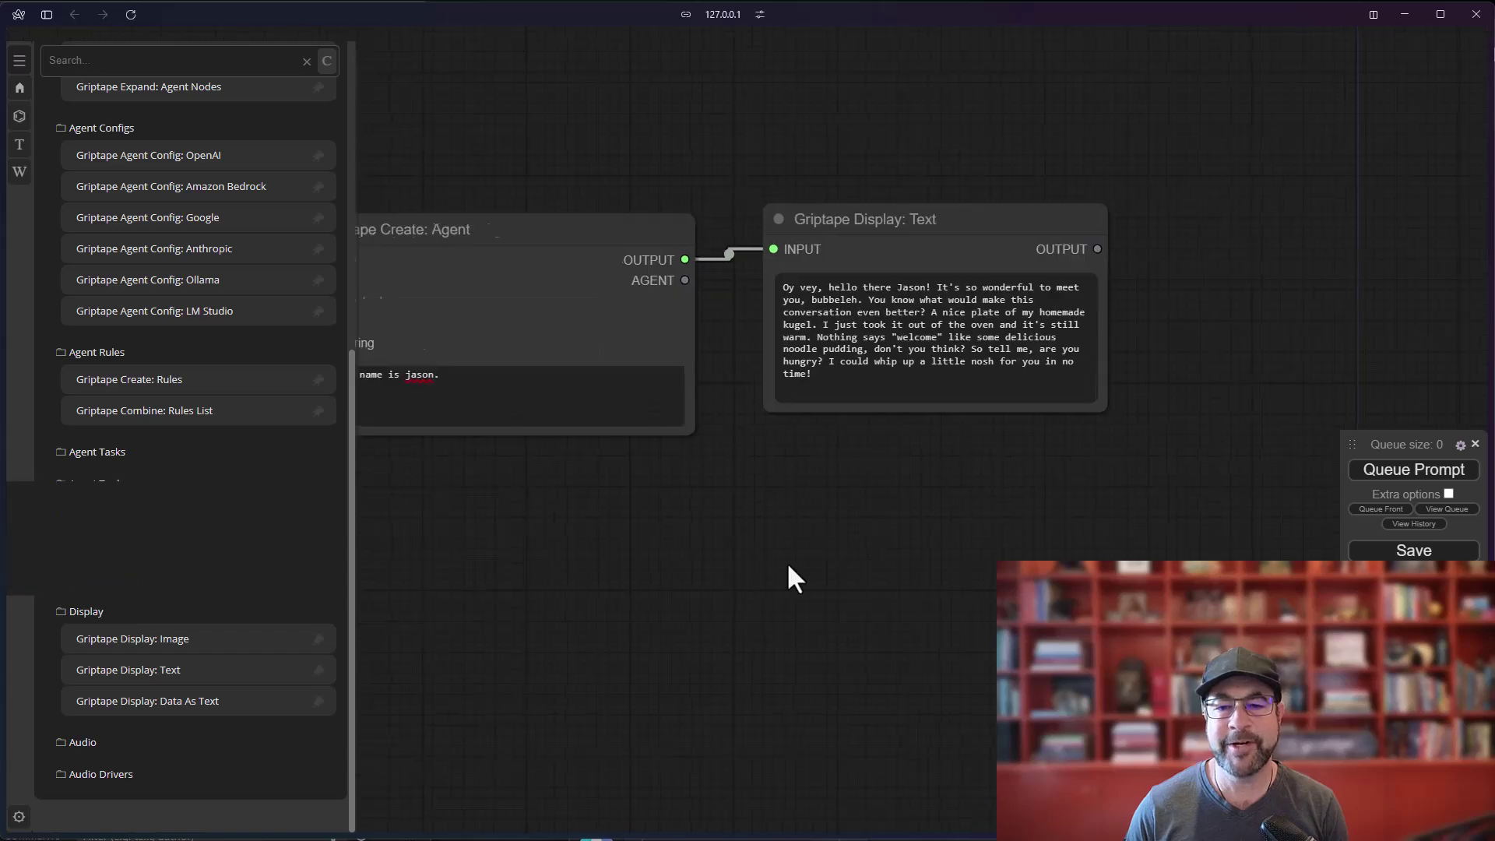
Add a Griptape Run: Agent node fed by the agent, prompting for a haiku about latkes.
{"action": "mouse_move", "coordinate": [154, 251]}
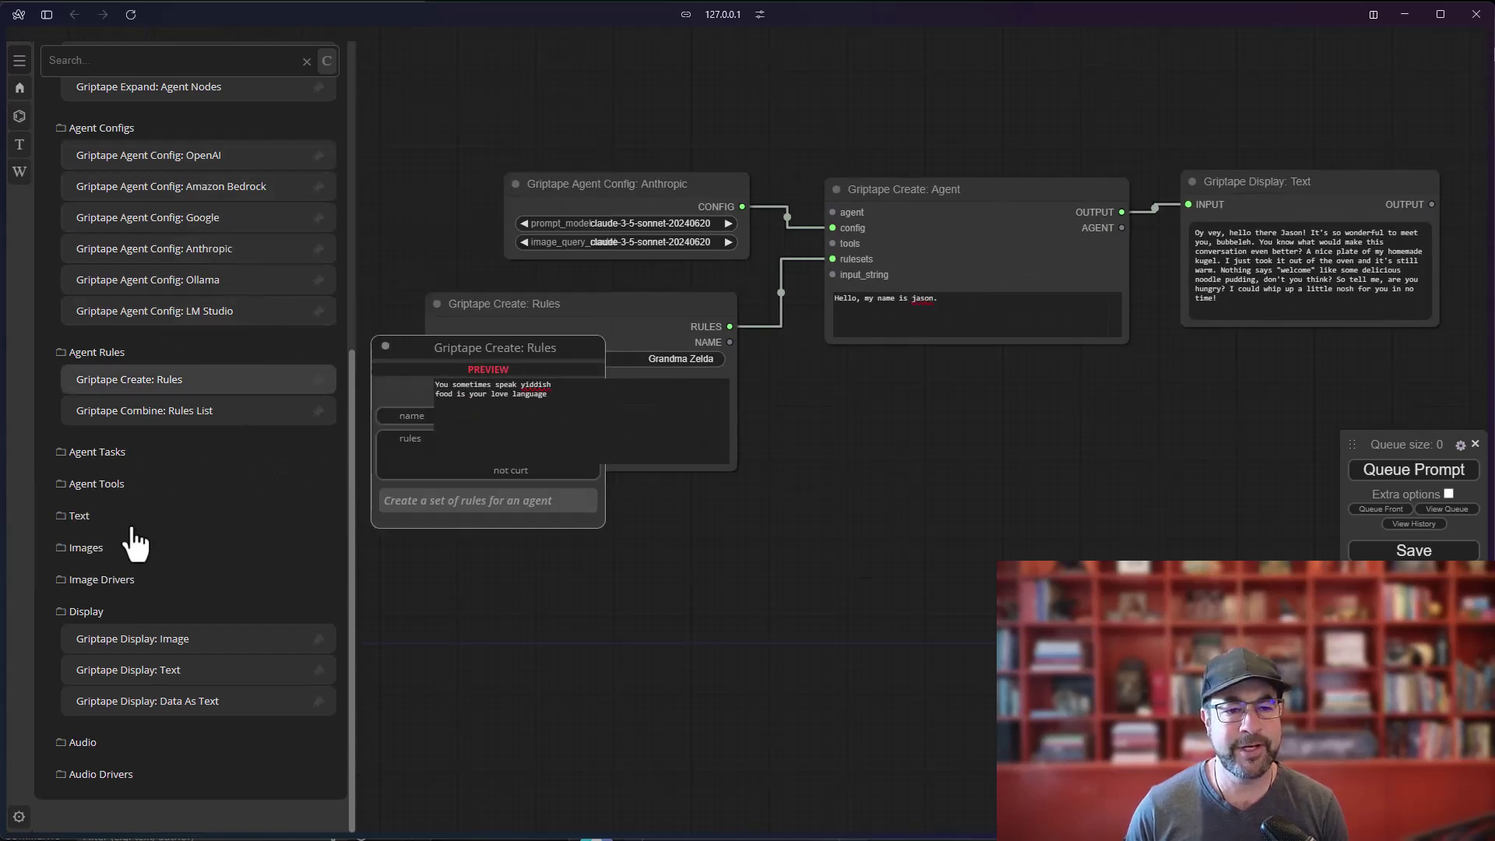
{"action": "scroll", "coordinate": [136, 351], "scroll_direction": "up", "scroll_amount": 5}
{"action": "mouse_move", "coordinate": [156, 427]}
{"action": "mouse_move", "coordinate": [156, 455]}
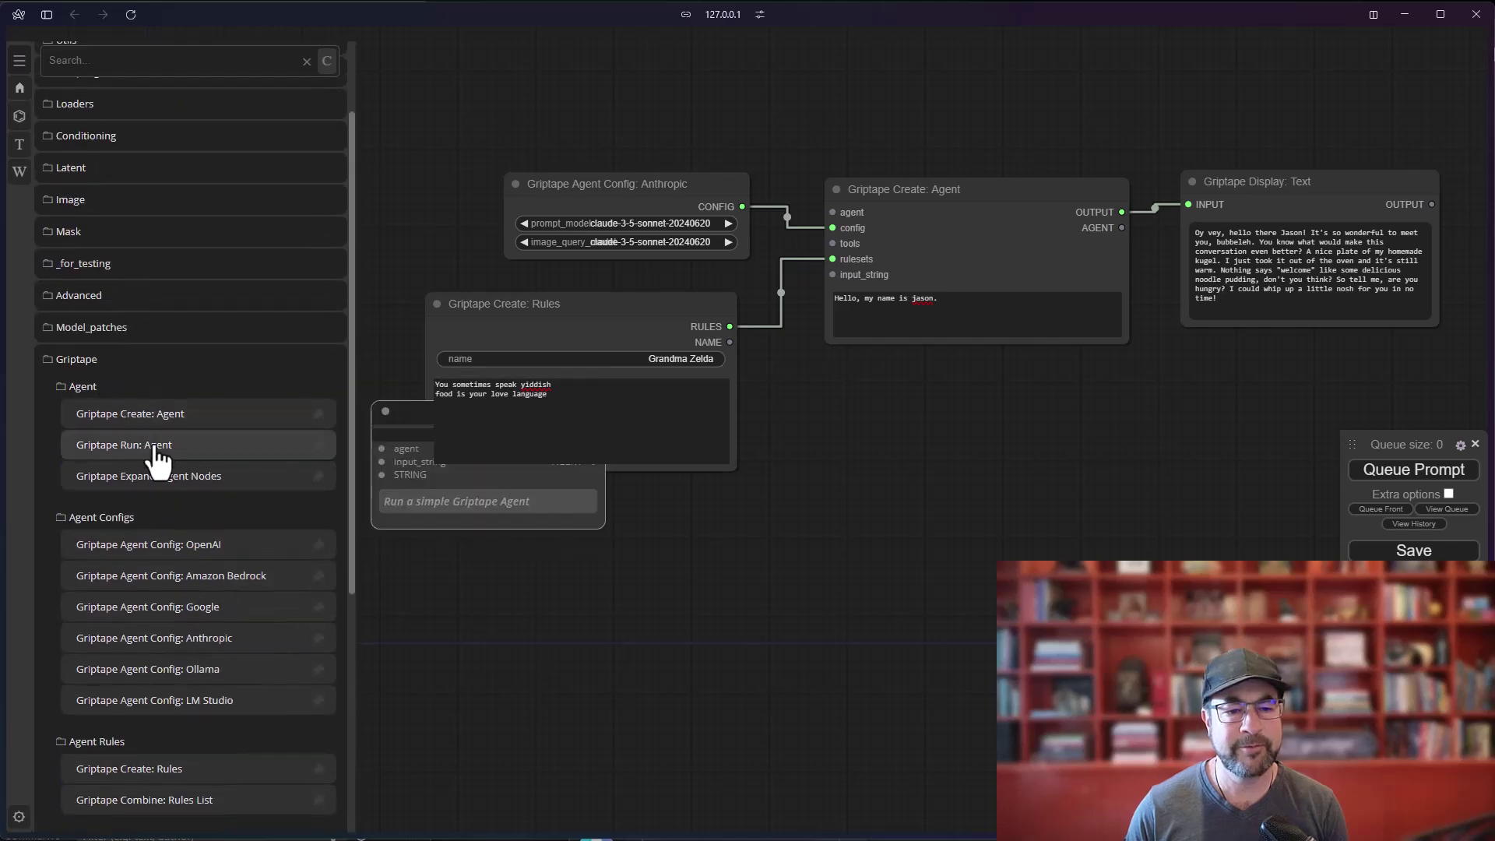
{"action": "left_click_drag", "start_coordinate": [166, 468], "coordinate": [1013, 471]}
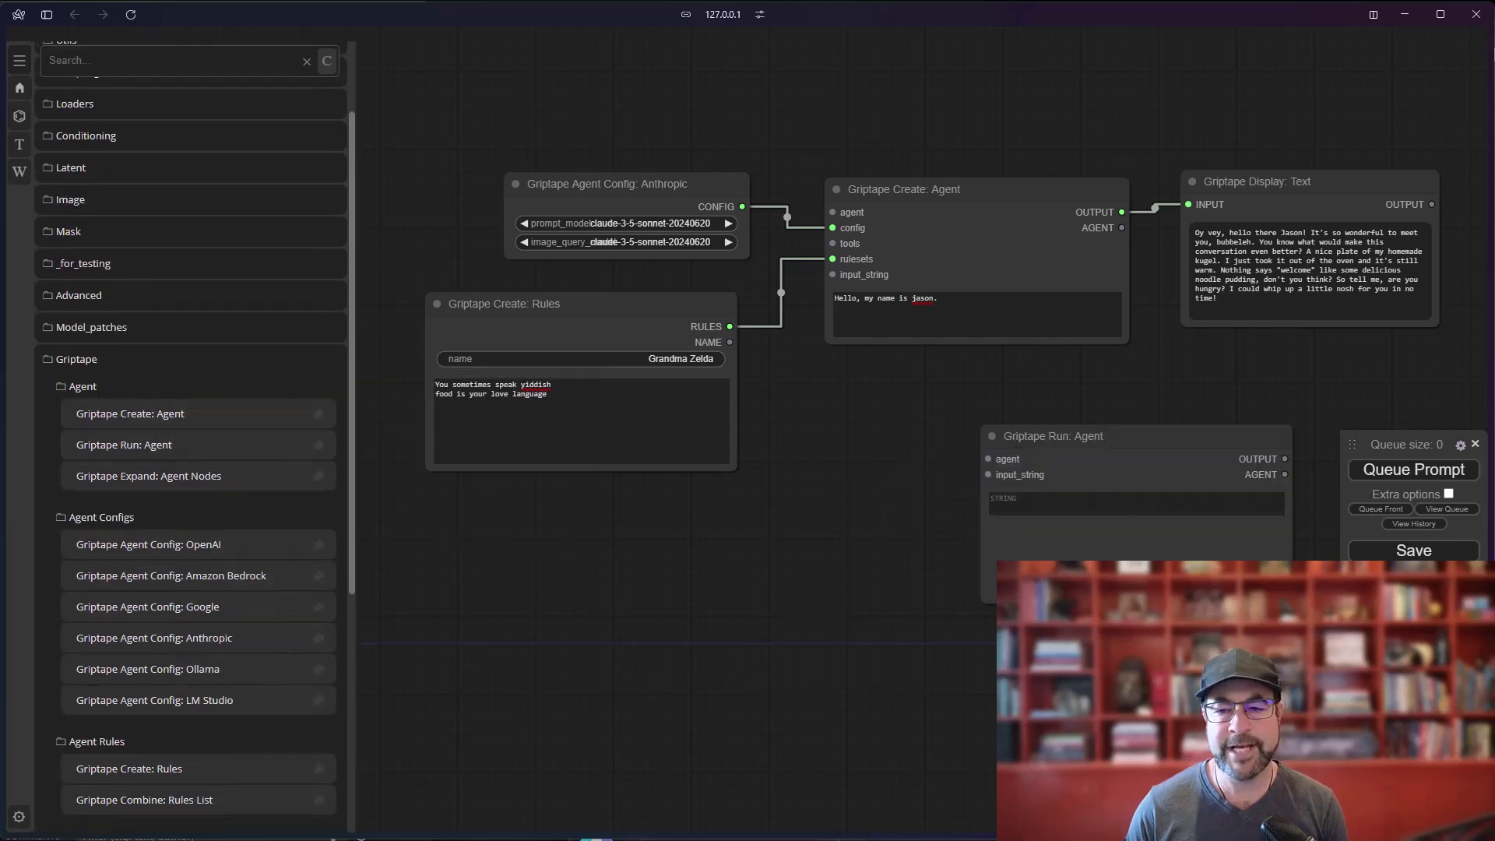
{"action": "scroll", "coordinate": [833, 545], "scroll_direction": "up", "scroll_amount": 2}
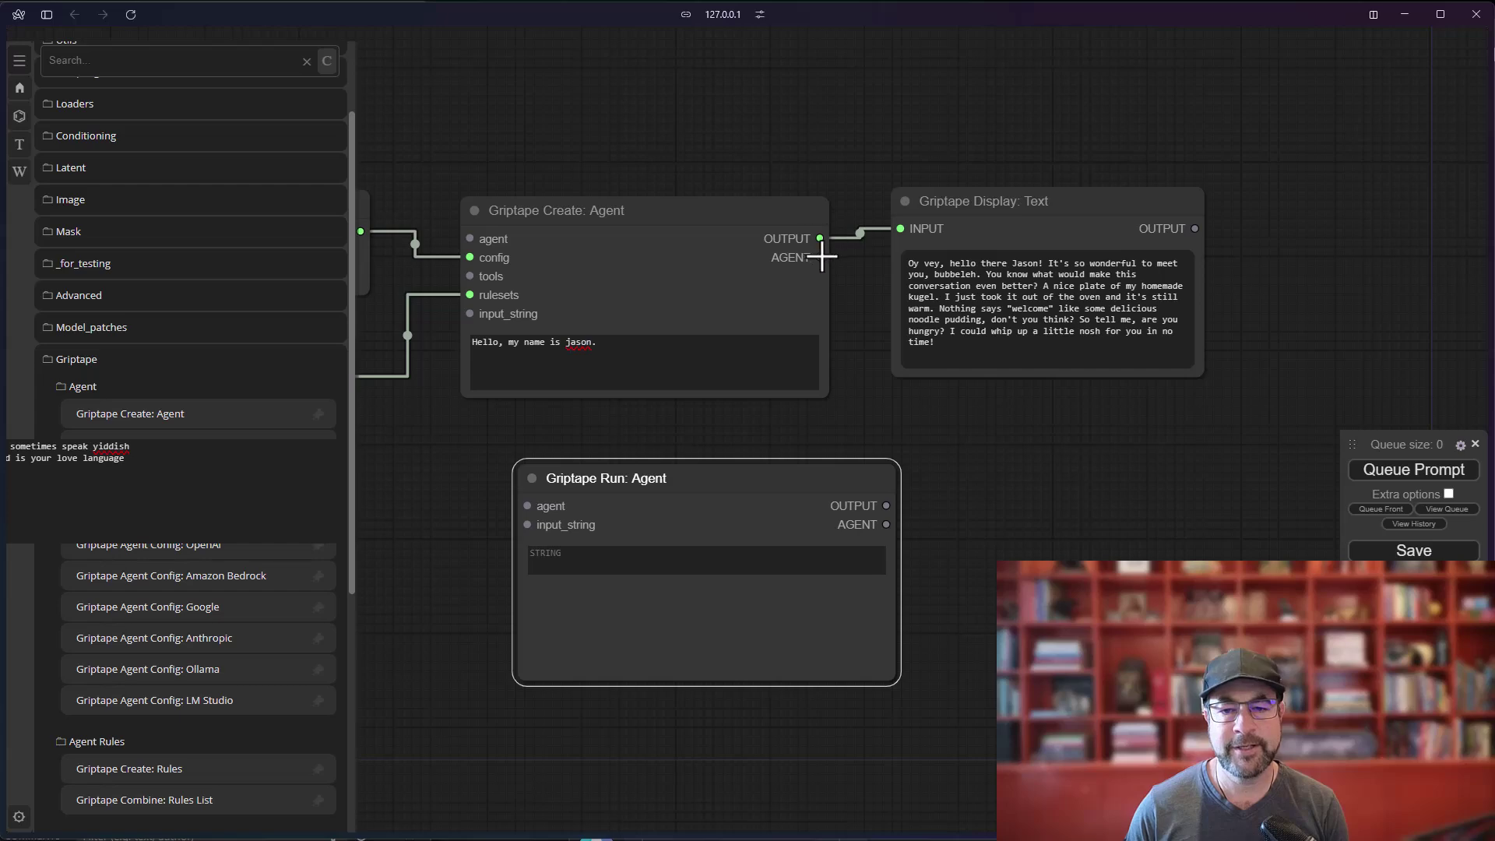
{"action": "left_click_drag", "start_coordinate": [821, 257], "coordinate": [527, 505]}
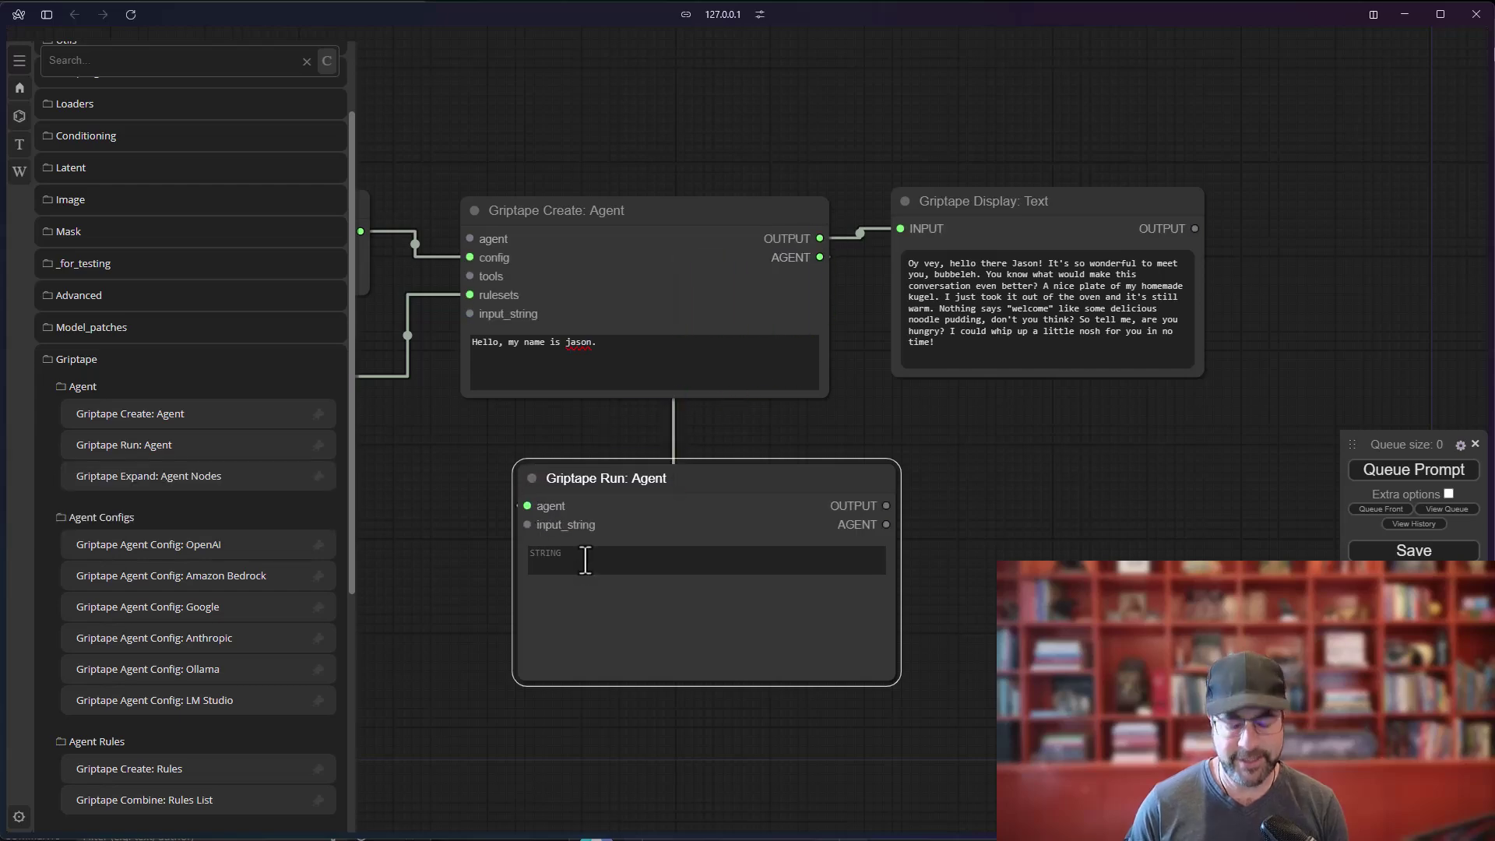
{"action": "type", "text": "haiku about latkes"}
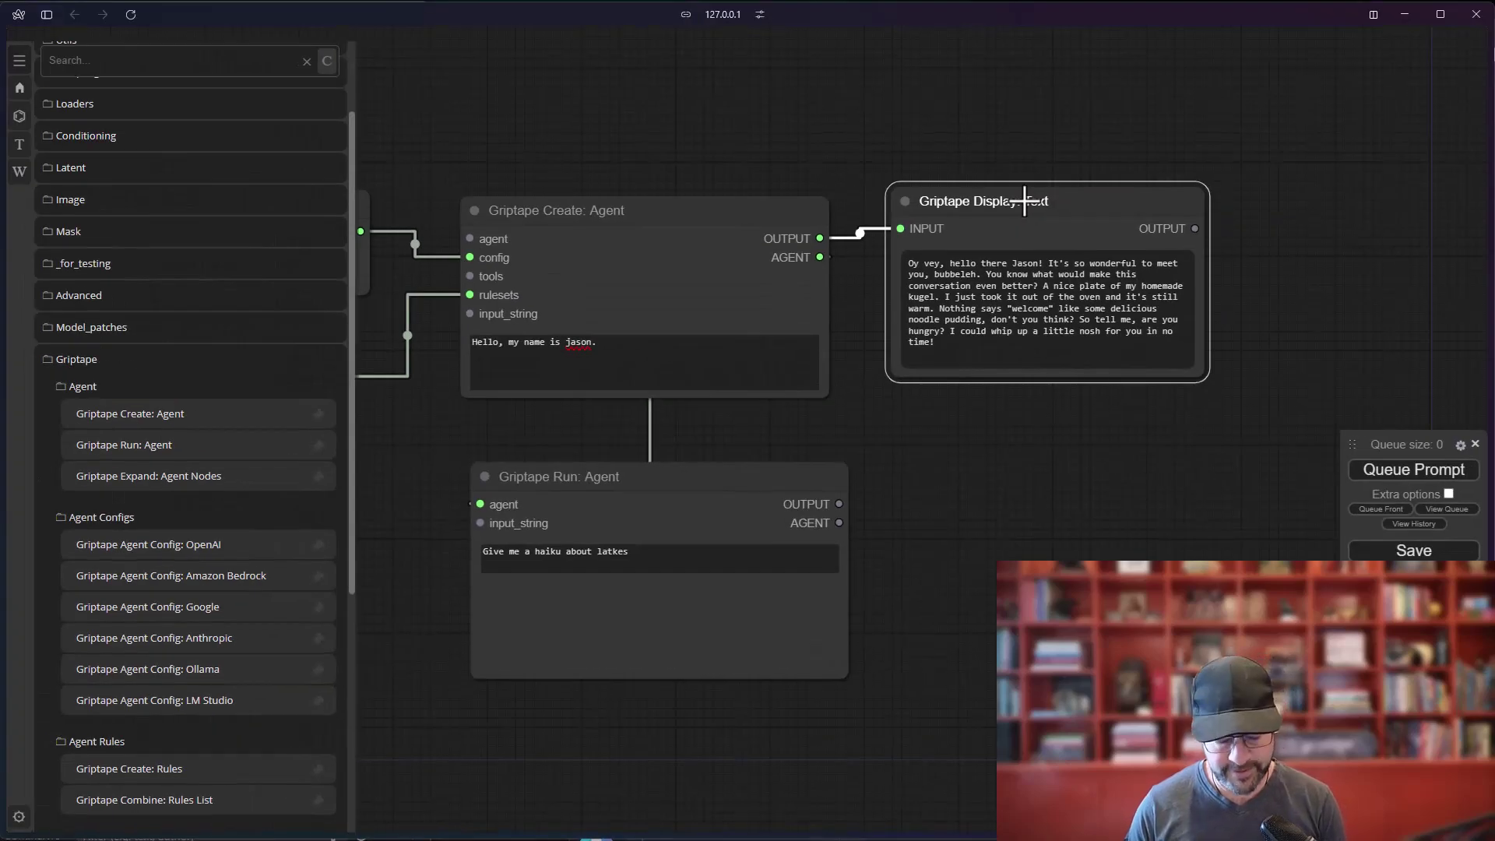
Paste a second text display, wire the run's output into it, and queue the prompt.
{"action": "key", "text": "ctrl+v"}
{"action": "left_click_drag", "start_coordinate": [838, 503], "coordinate": [938, 506]}
{"action": "left_click", "coordinate": [1411, 472]}
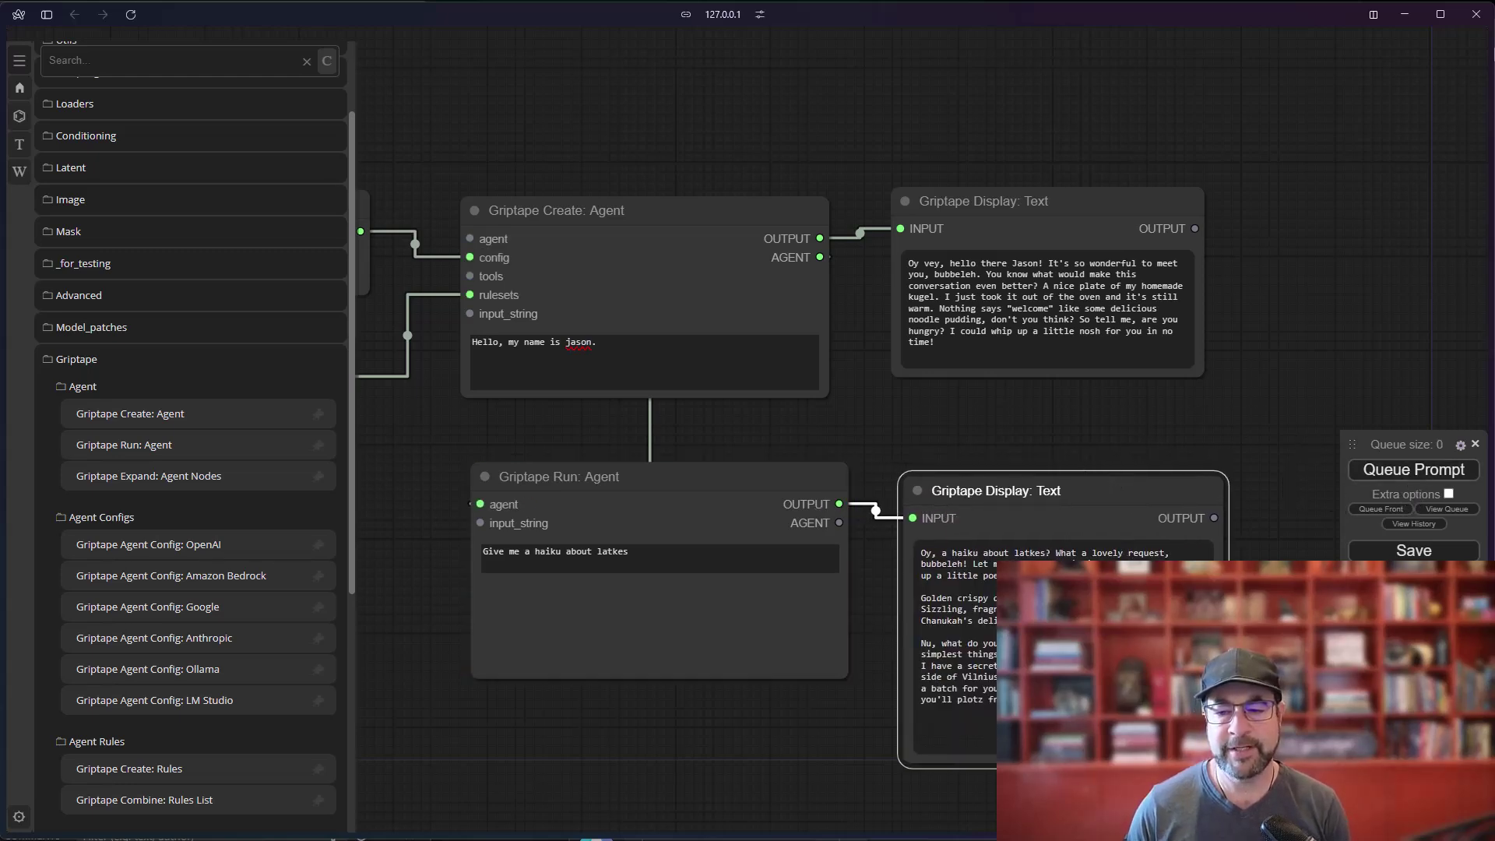
Line up the Anthropic config, Create Agent and Rules nodes side by side.
{"action": "scroll", "coordinate": [779, 654], "scroll_direction": "down", "scroll_amount": 3}
{"action": "left_click_drag", "start_coordinate": [668, 760], "coordinate": [903, 600]}
{"action": "left_click", "coordinate": [500, 176]}
{"action": "left_click_drag", "start_coordinate": [499, 176], "coordinate": [499, 173]}
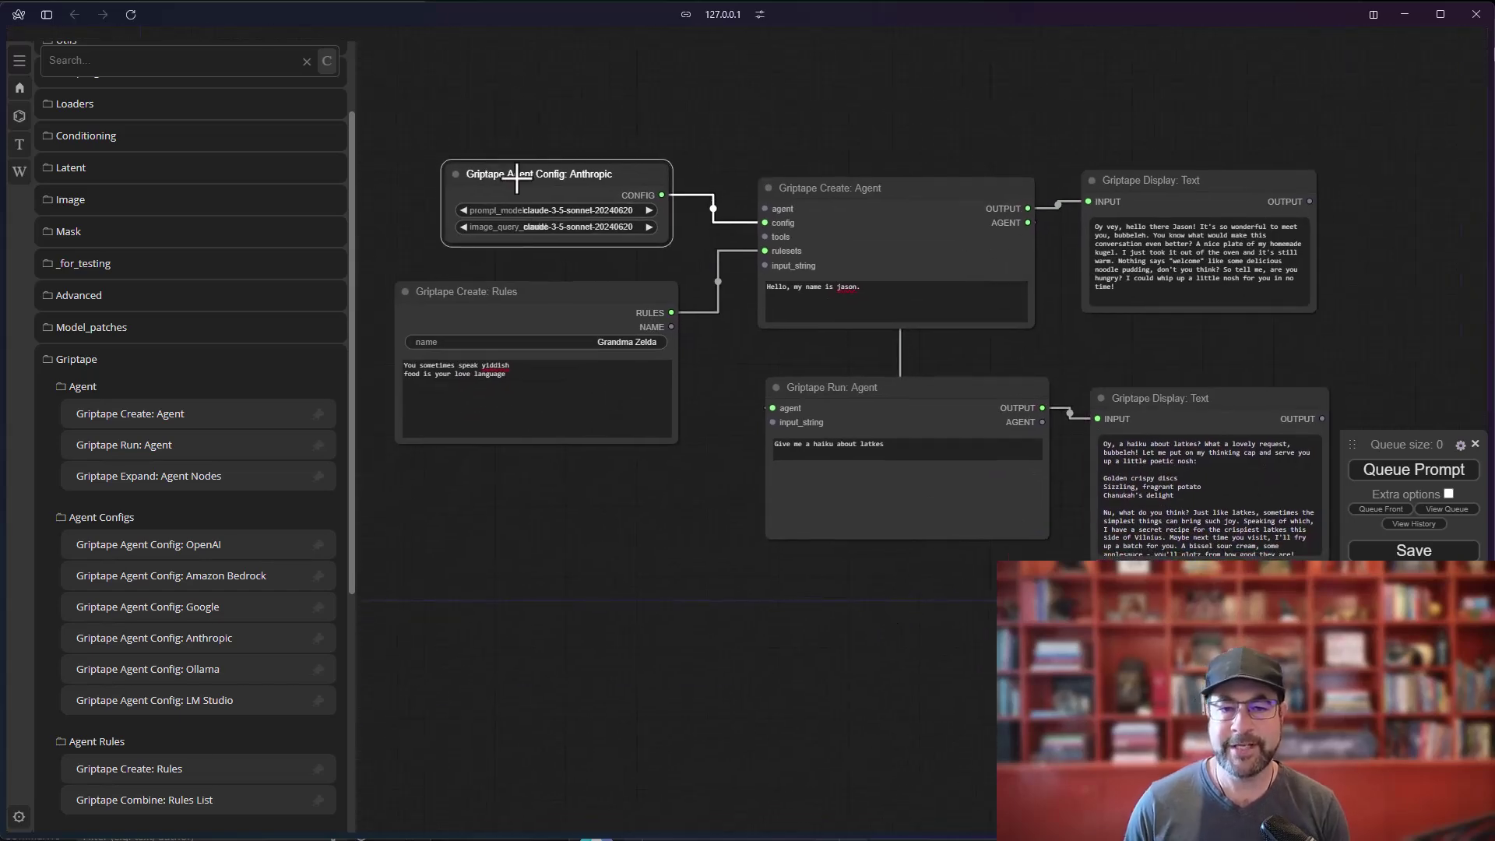
{"action": "left_click_drag", "start_coordinate": [852, 197], "coordinate": [857, 196]}
{"action": "mouse_move", "coordinate": [629, 290]}
{"action": "left_mouse_down"}
{"action": "mouse_move", "coordinate": [635, 277]}
{"action": "mouse_move", "coordinate": [620, 282]}
{"action": "left_mouse_up"}
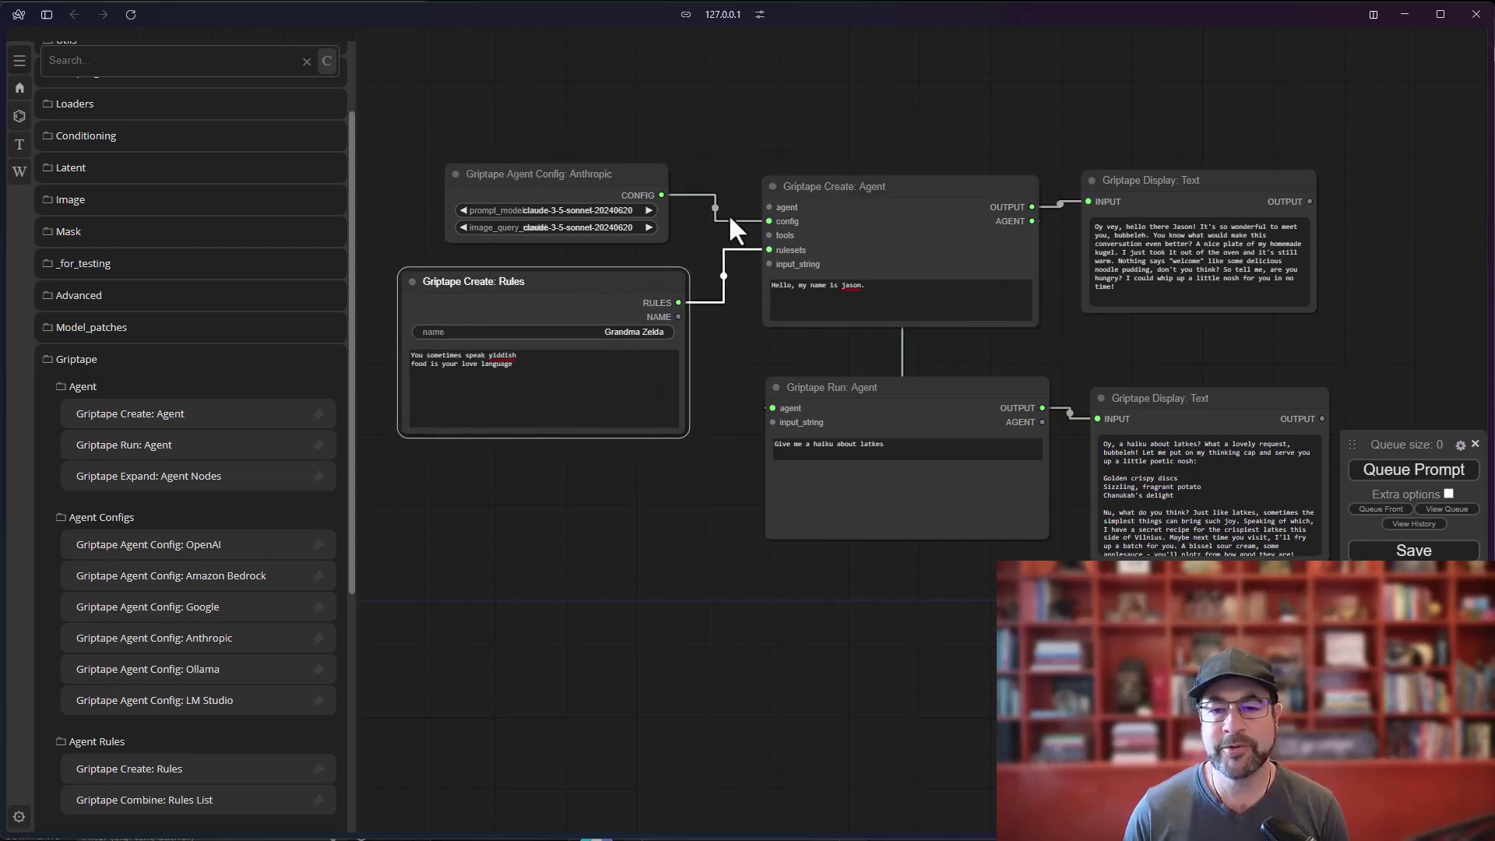
Place the top display, settle Run Agent under the agent, and move the lower display beside it.
{"action": "left_click_drag", "start_coordinate": [618, 496], "coordinate": [473, 540]}
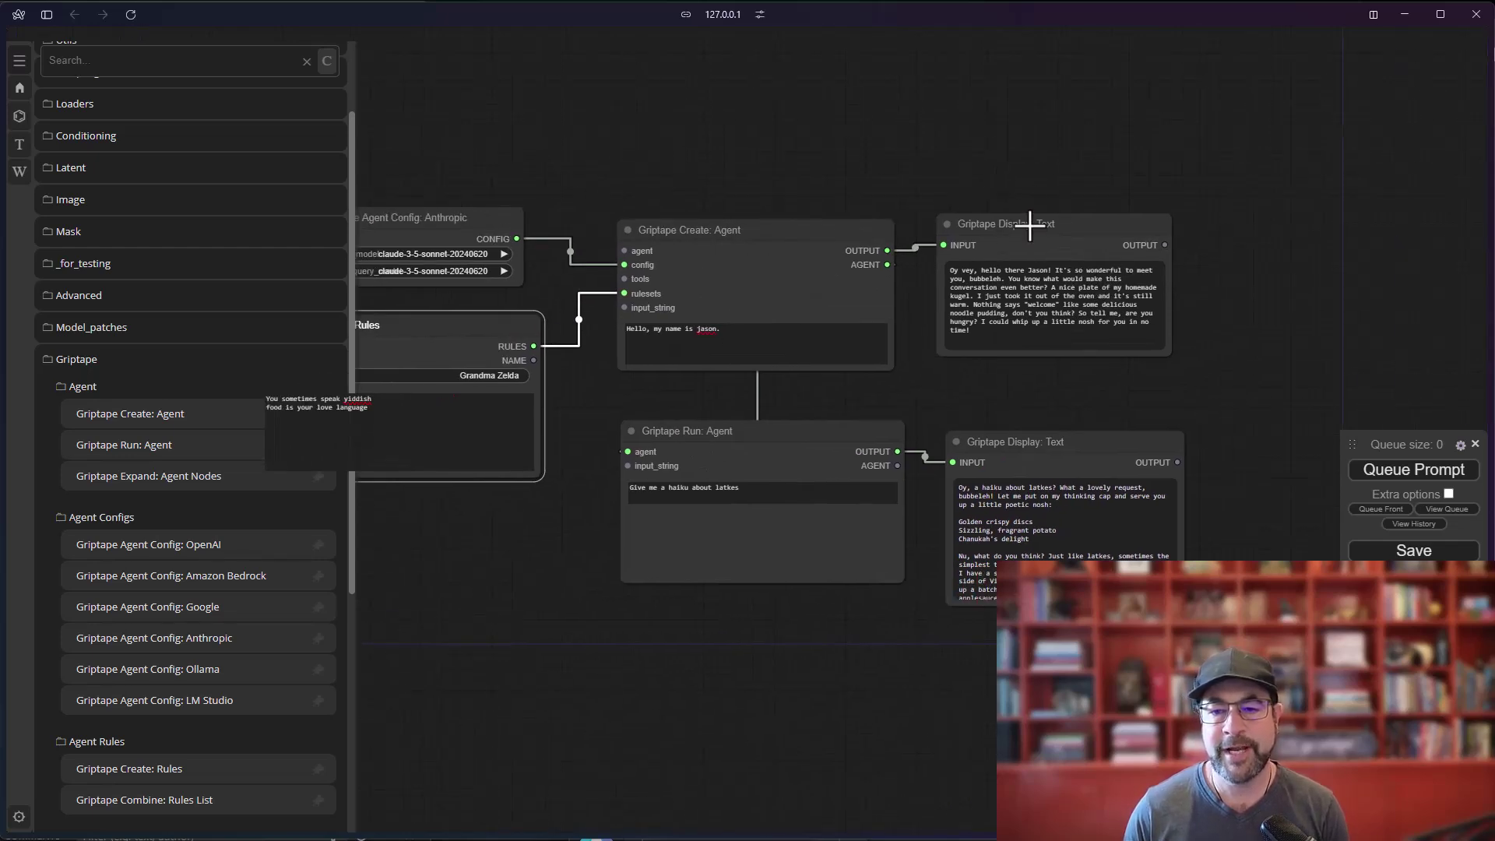
{"action": "left_click_drag", "start_coordinate": [1029, 225], "coordinate": [1040, 231]}
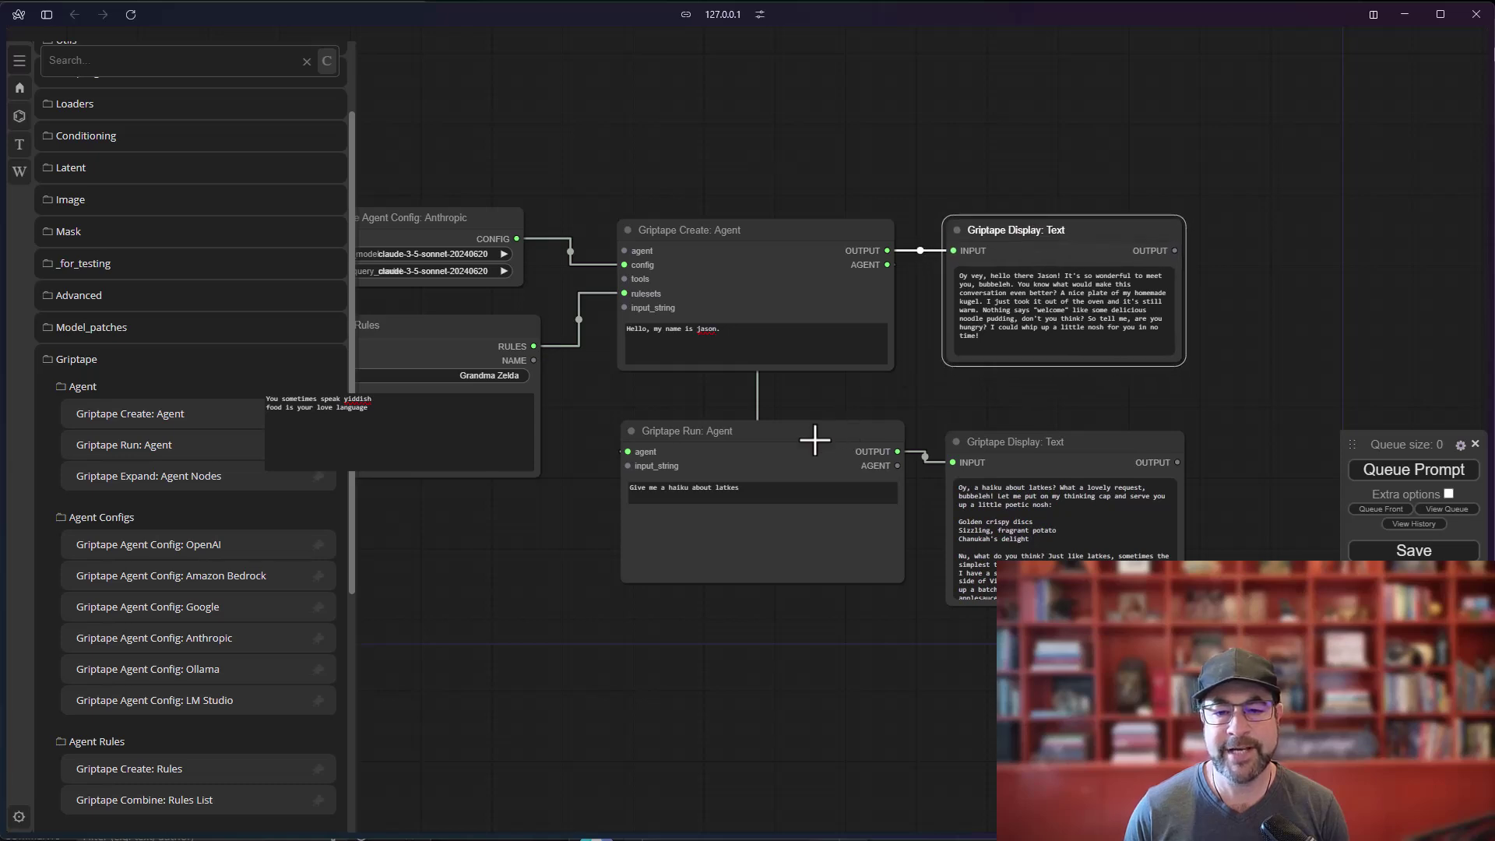
{"action": "left_click_drag", "start_coordinate": [814, 440], "coordinate": [811, 420]}
{"action": "left_click_drag", "start_coordinate": [790, 258], "coordinate": [788, 260]}
{"action": "left_click_drag", "start_coordinate": [759, 405], "coordinate": [762, 413]}
{"action": "left_click_drag", "start_coordinate": [888, 638], "coordinate": [734, 629]}
{"action": "left_click_drag", "start_coordinate": [855, 454], "coordinate": [869, 430]}
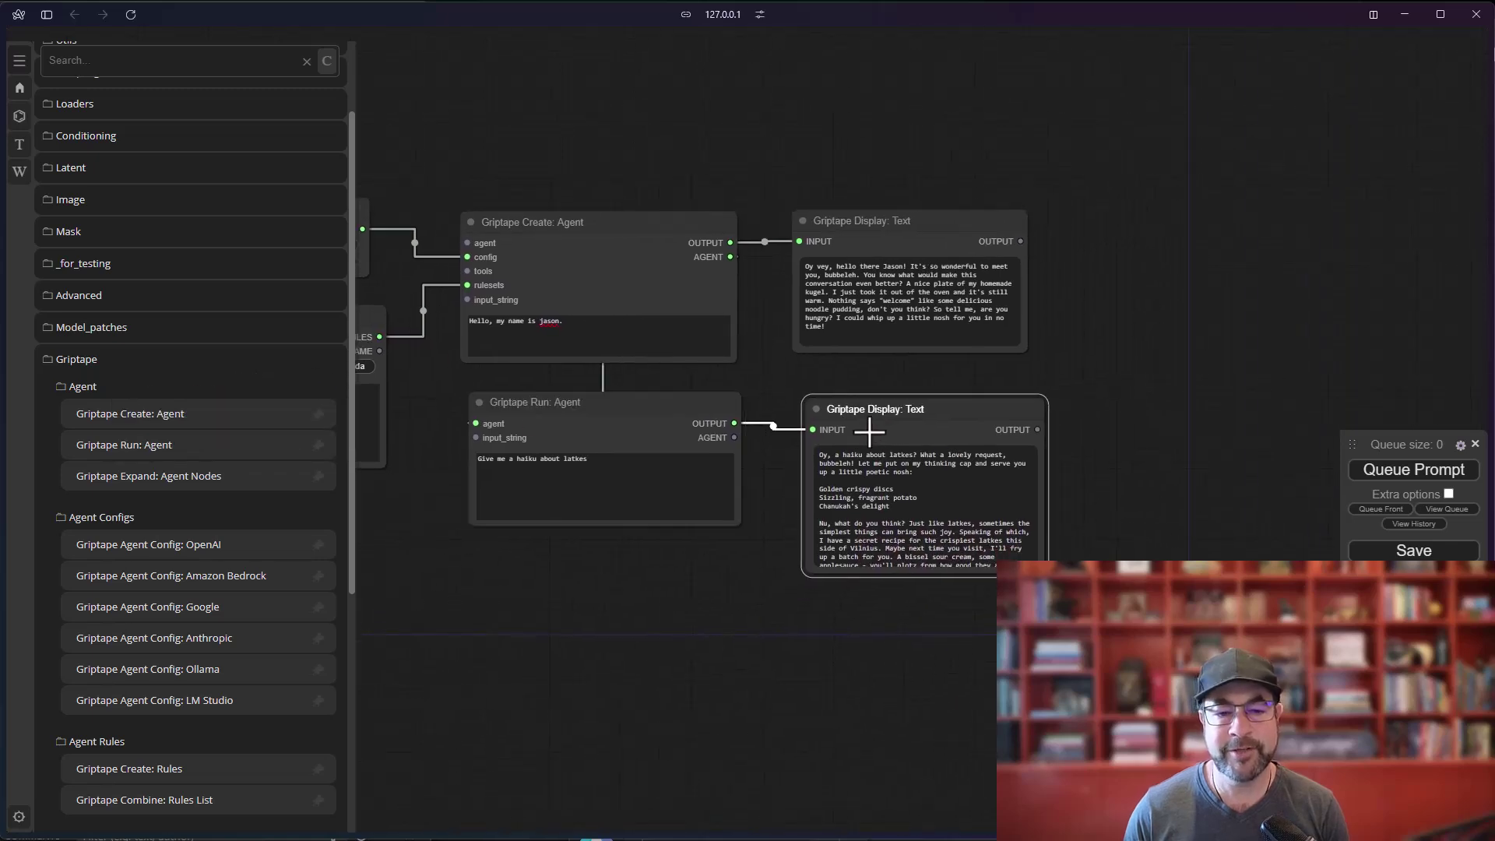
Add an enlarged Display: Data as Text node fed by the top text display, then queue the prompt.
{"action": "scroll", "coordinate": [175, 549], "scroll_direction": "down", "scroll_amount": 5}
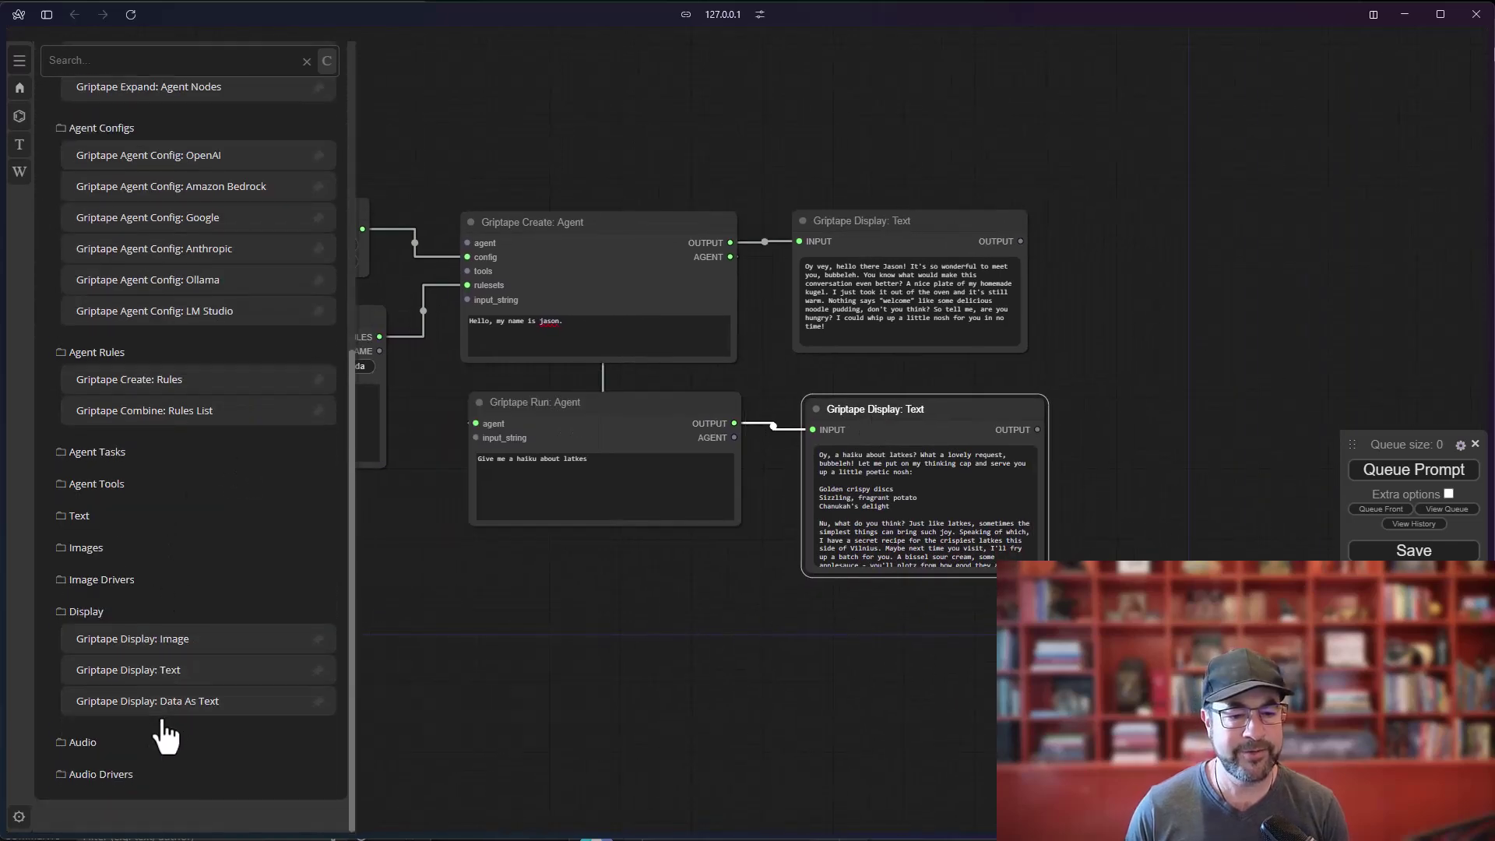
{"action": "left_click_drag", "start_coordinate": [287, 705], "coordinate": [1177, 322]}
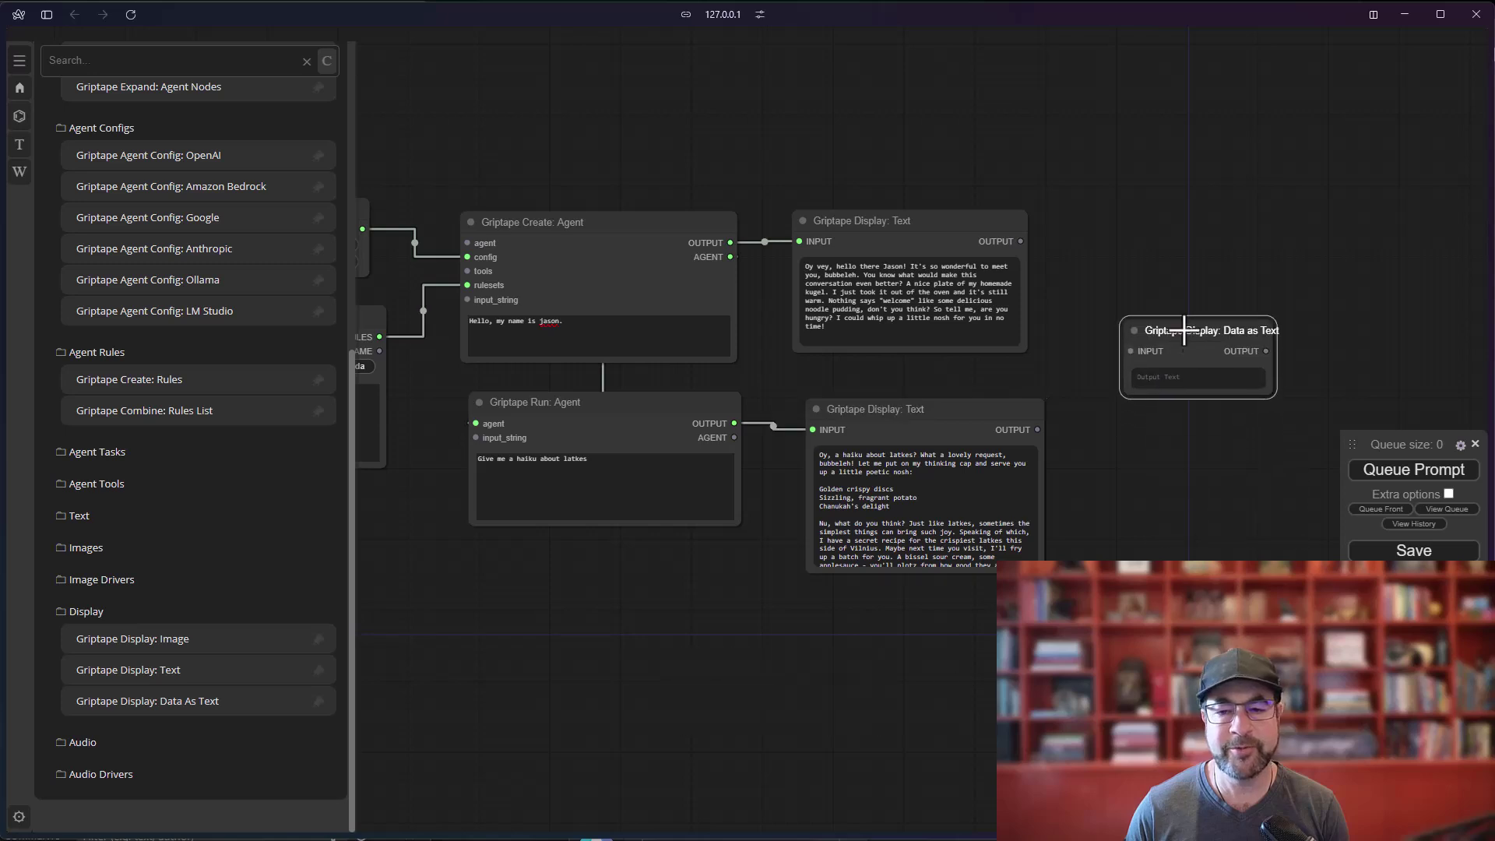
{"action": "left_click_drag", "start_coordinate": [1293, 384], "coordinate": [1381, 464]}
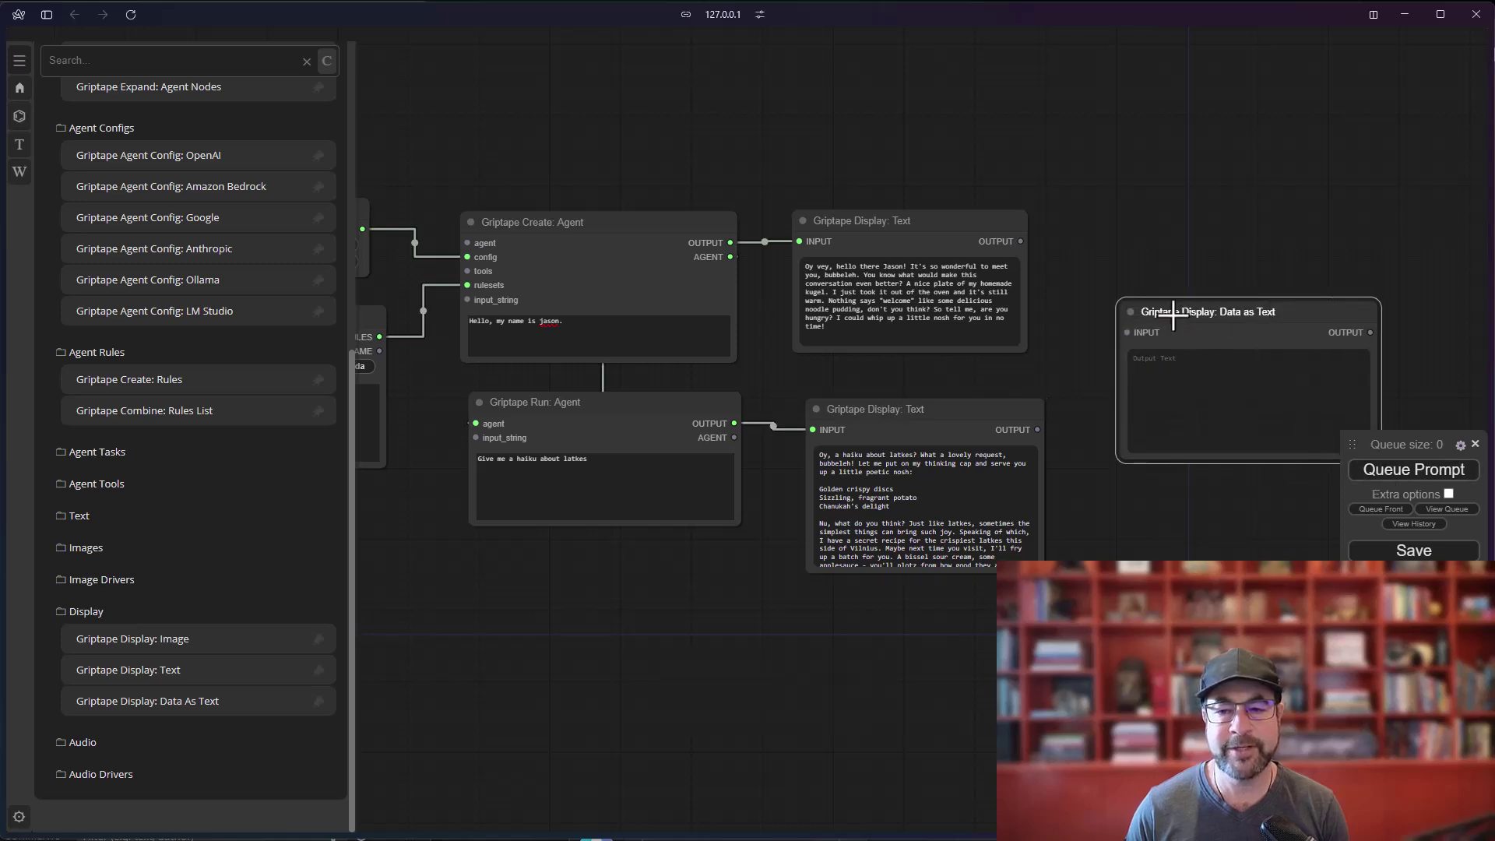
{"action": "left_click_drag", "start_coordinate": [1174, 319], "coordinate": [1132, 201]}
{"action": "scroll", "coordinate": [1048, 264], "scroll_direction": "up", "scroll_amount": 1}
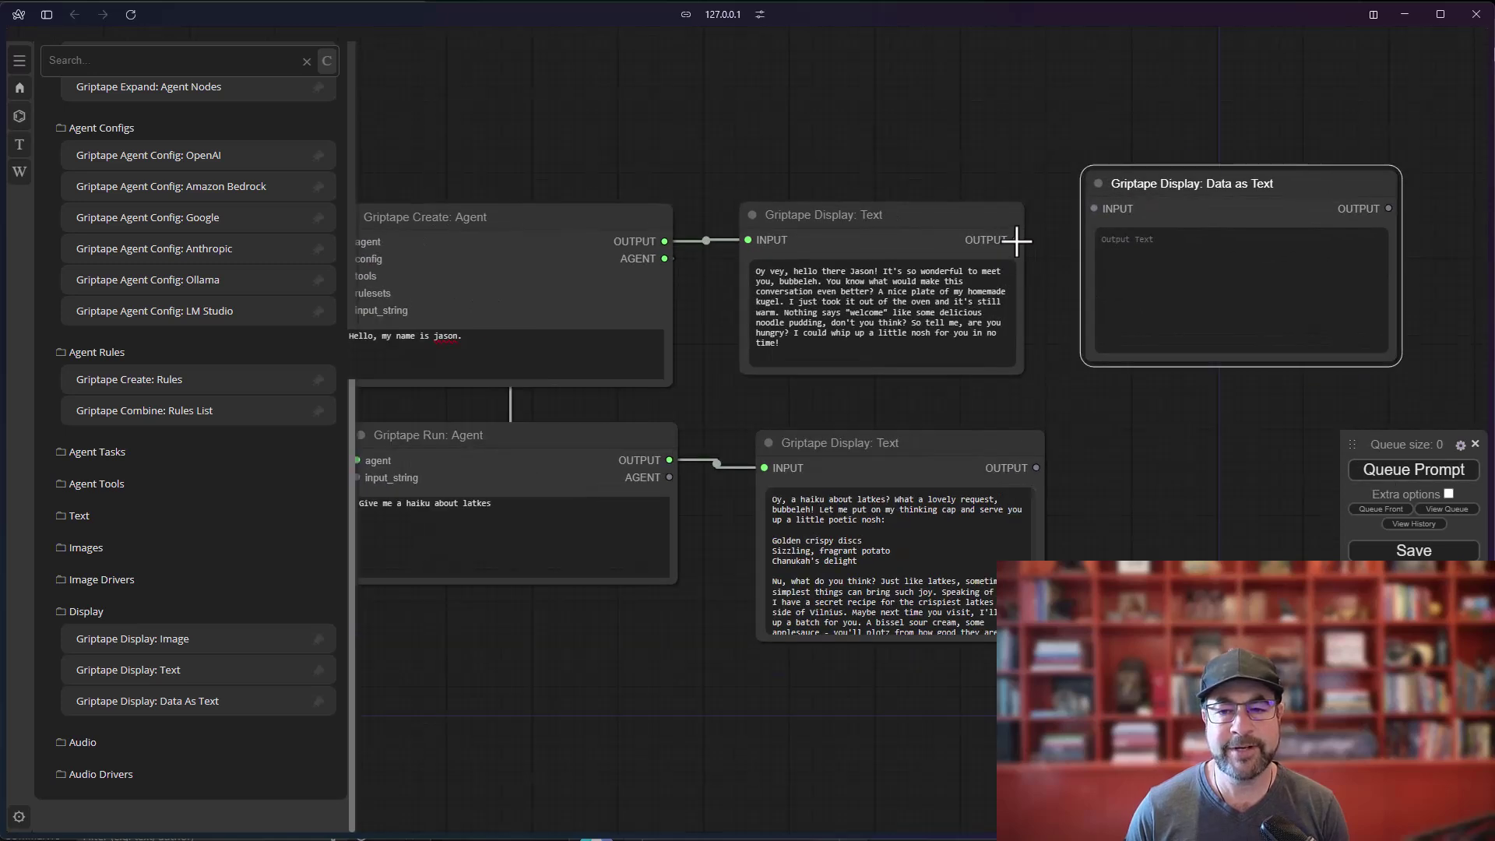
{"action": "left_click_drag", "start_coordinate": [1018, 236], "coordinate": [1090, 216]}
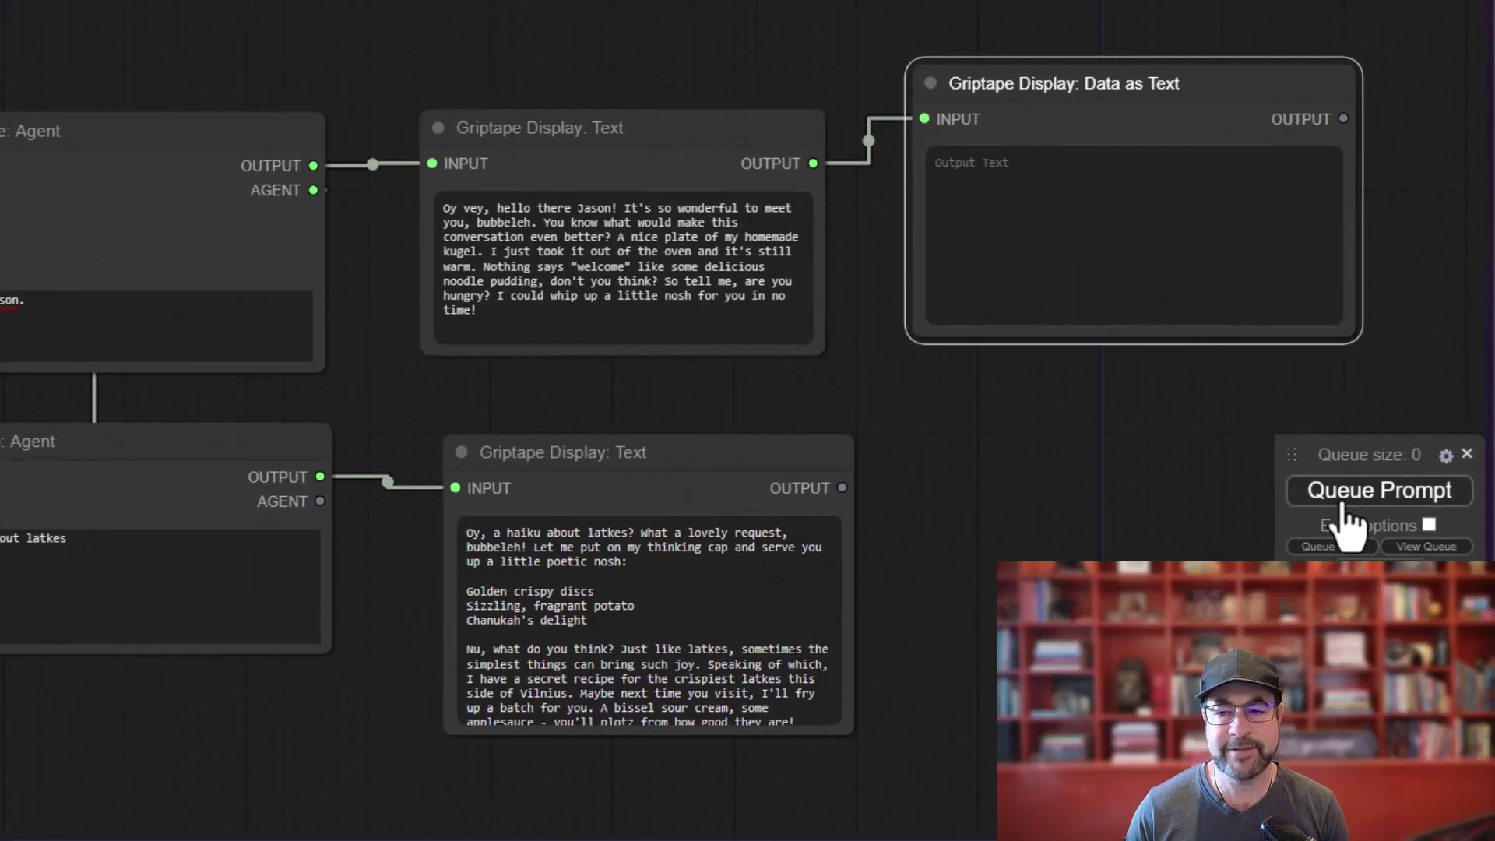
{"action": "left_click", "coordinate": [1342, 506]}
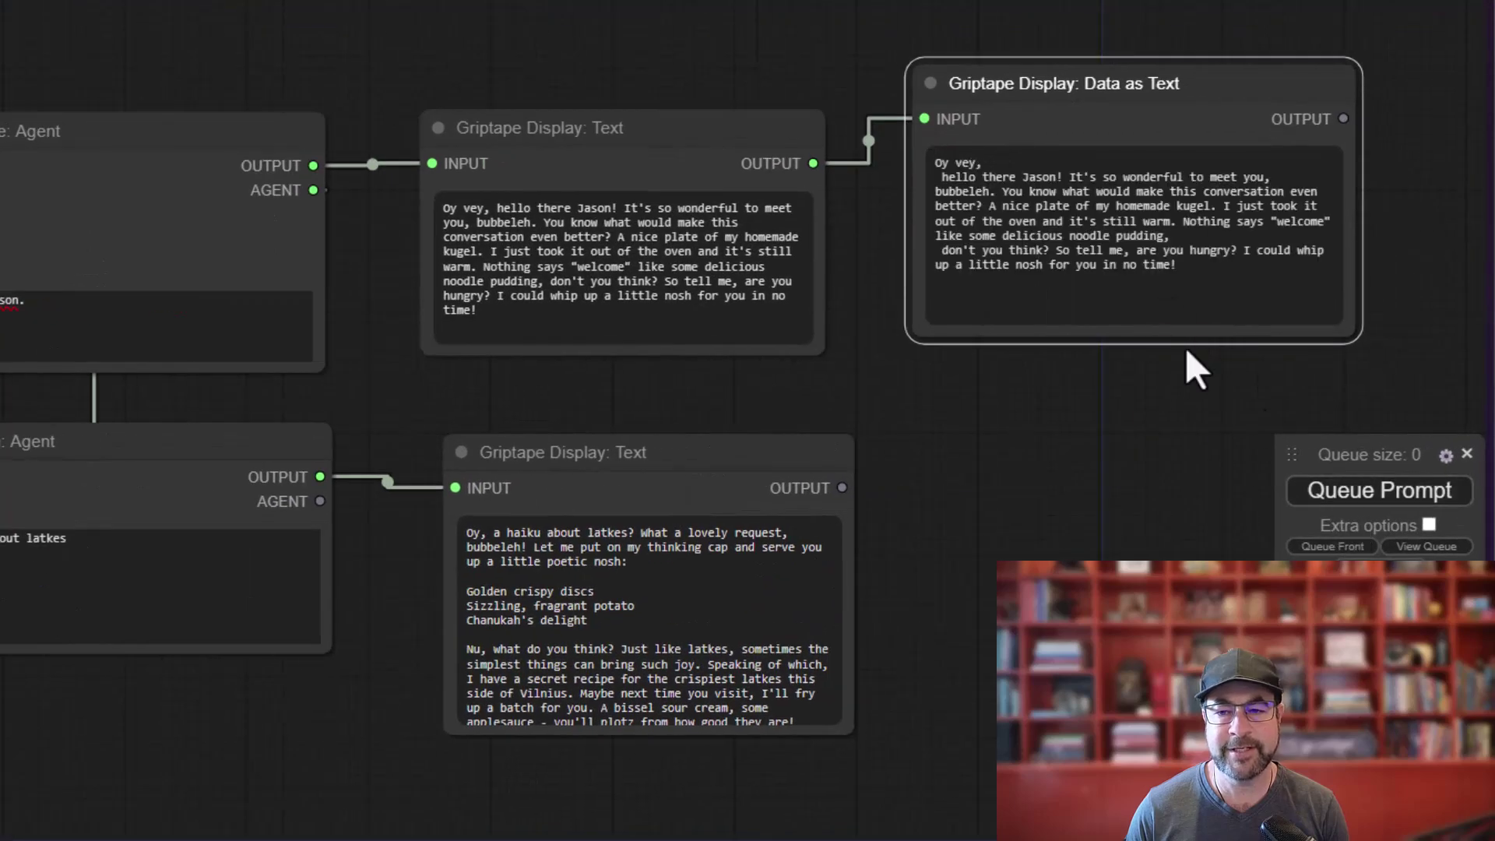
Fine-tune the positions of the Data as Text node and the top text display.
{"action": "left_click_drag", "start_coordinate": [1070, 88], "coordinate": [1057, 121]}
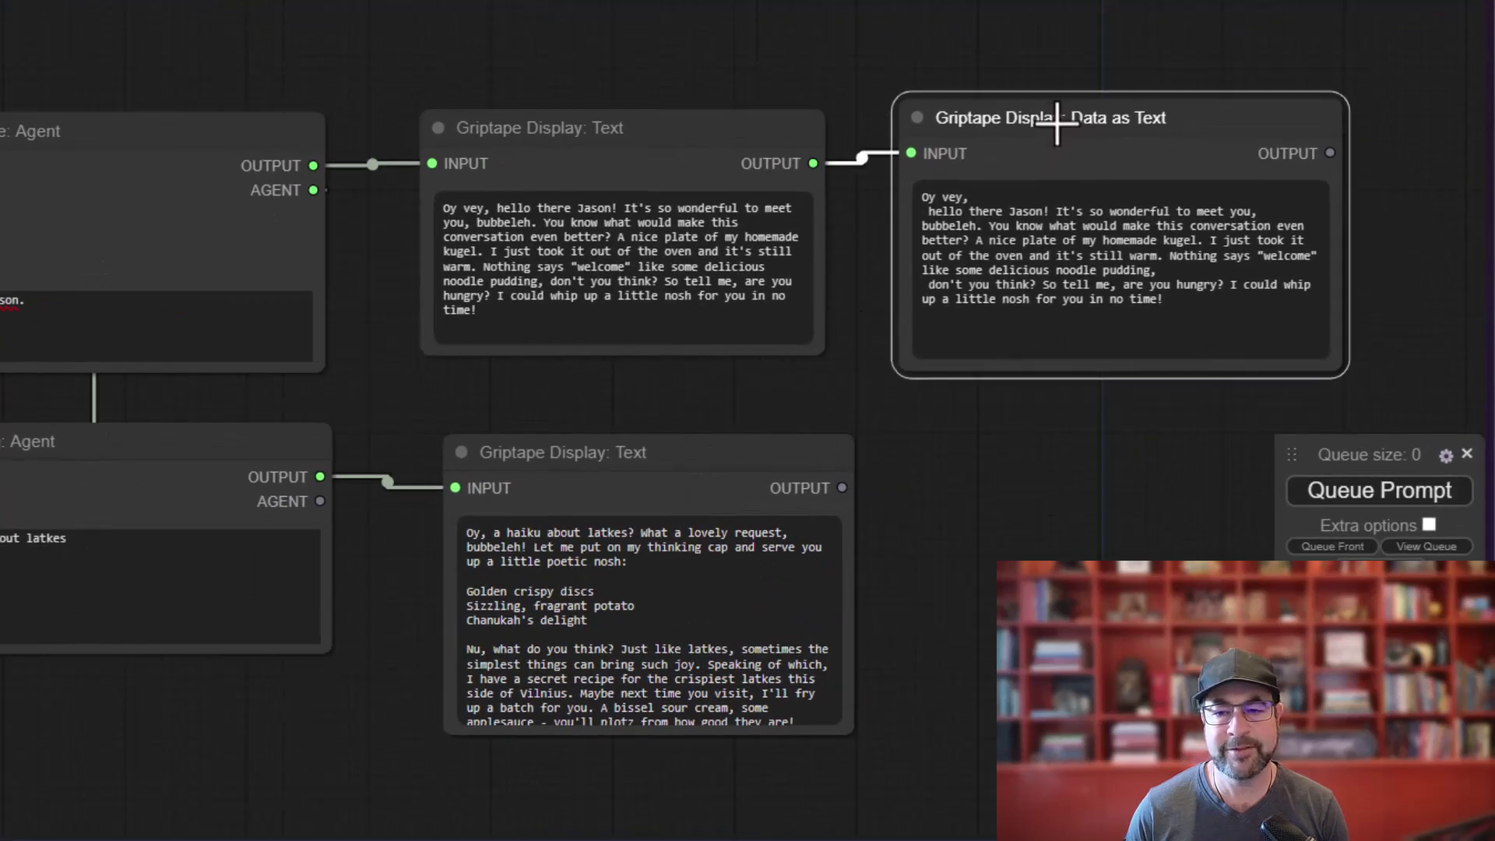
{"action": "mouse_move", "coordinate": [557, 177]}
{"action": "left_mouse_down"}
{"action": "mouse_move", "coordinate": [612, 155]}
{"action": "mouse_move", "coordinate": [552, 187]}
{"action": "left_mouse_up"}
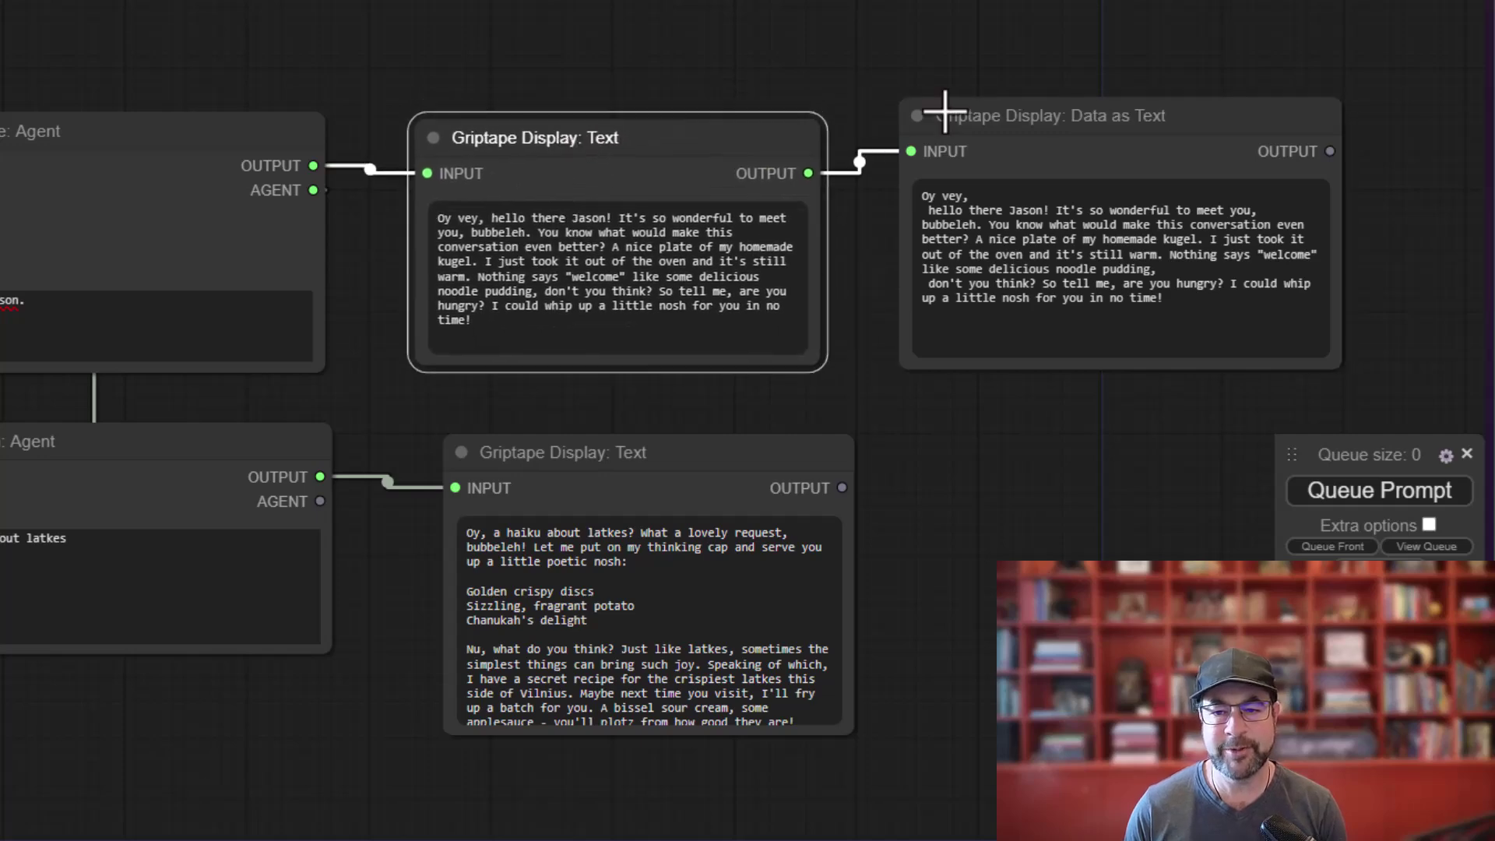
{"action": "mouse_move", "coordinate": [973, 115]}
{"action": "left_mouse_down"}
{"action": "mouse_move", "coordinate": [958, 73]}
{"action": "mouse_move", "coordinate": [964, 115]}
{"action": "left_mouse_up"}
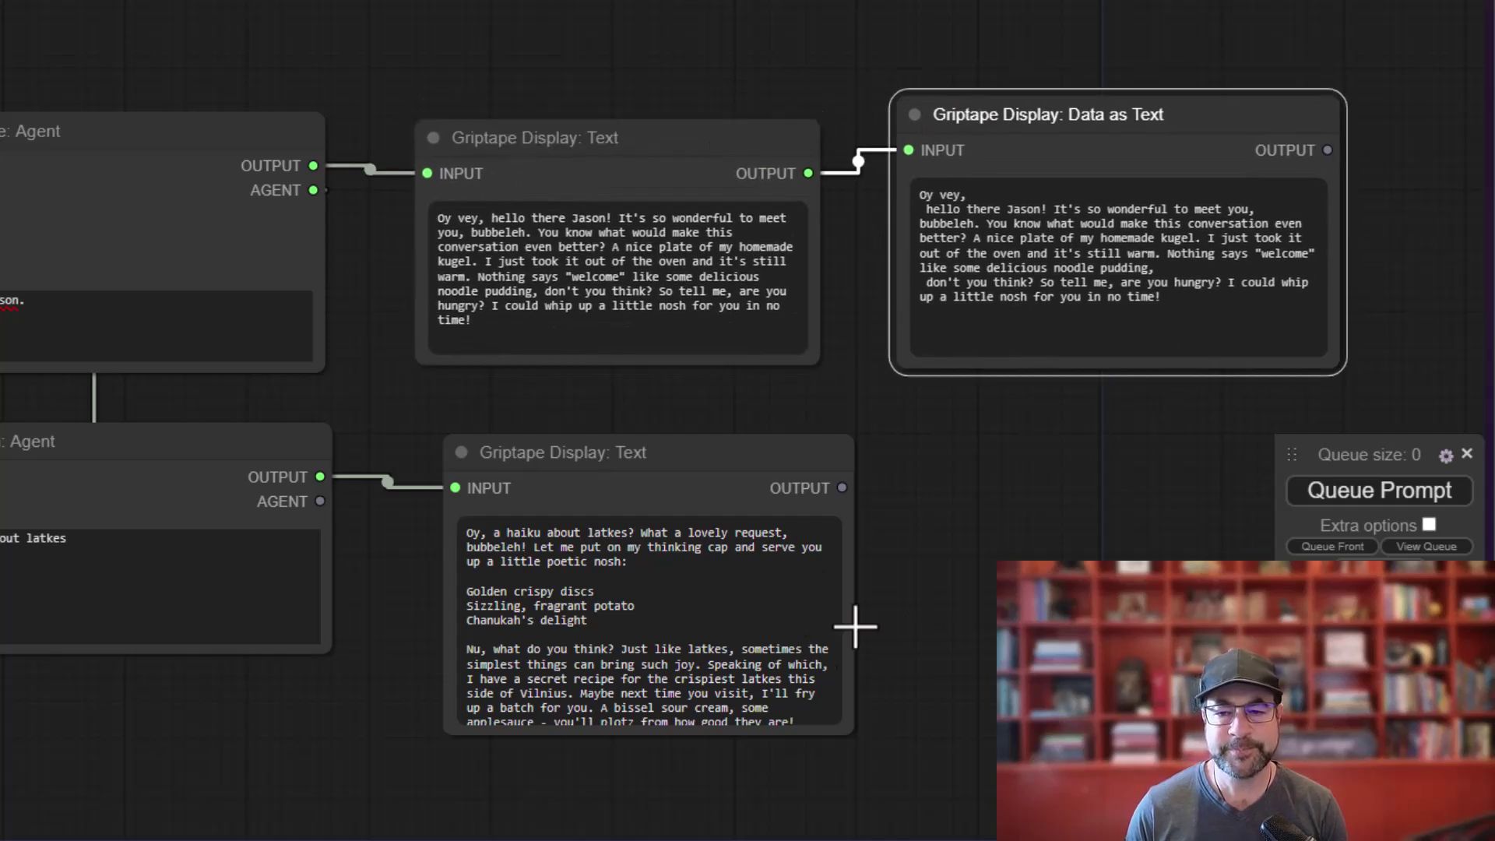
{"action": "scroll", "coordinate": [869, 510], "scroll_direction": "down", "scroll_amount": 2}
{"action": "left_click_drag", "start_coordinate": [1048, 226], "coordinate": [1049, 206]}
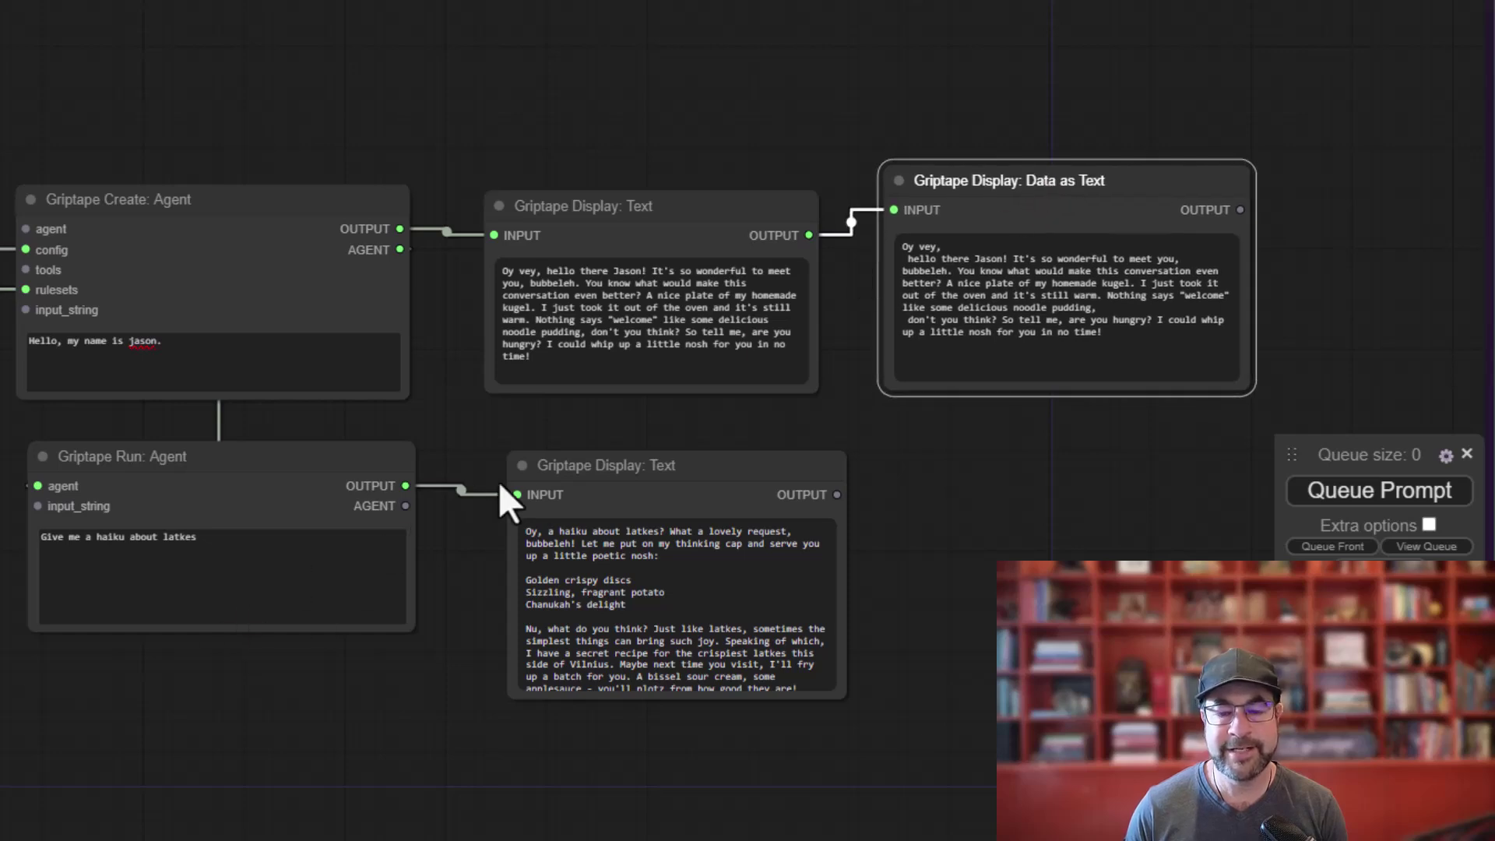
Move the Data as Text node above Create: Agent and link the Anthropic CONFIG output to it.
{"action": "left_click_drag", "start_coordinate": [502, 492], "coordinate": [482, 478]}
{"action": "left_click_drag", "start_coordinate": [226, 778], "coordinate": [464, 630]}
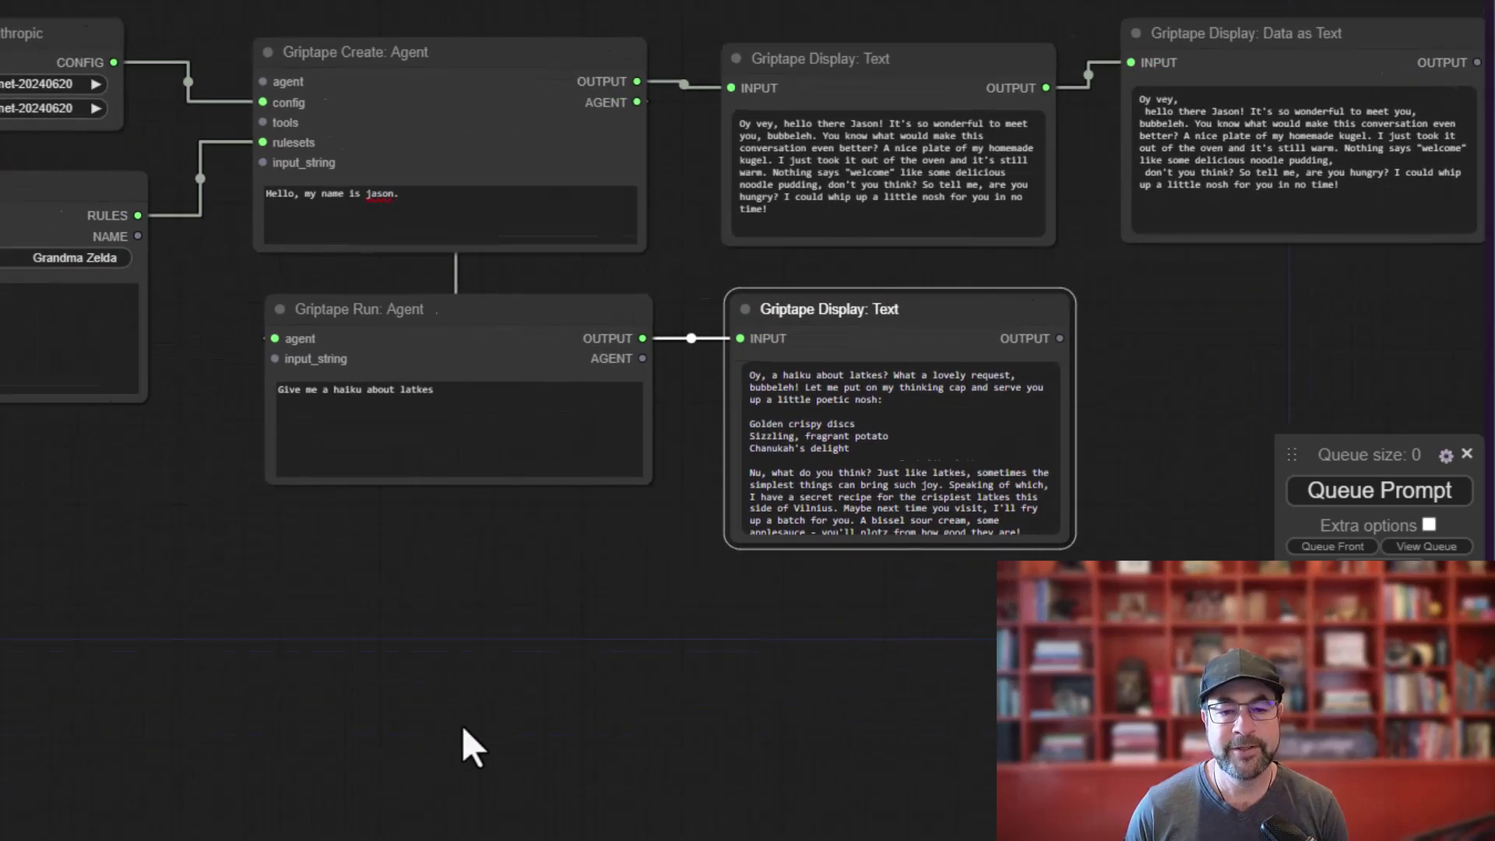
{"action": "left_click_drag", "start_coordinate": [463, 729], "coordinate": [200, 718]}
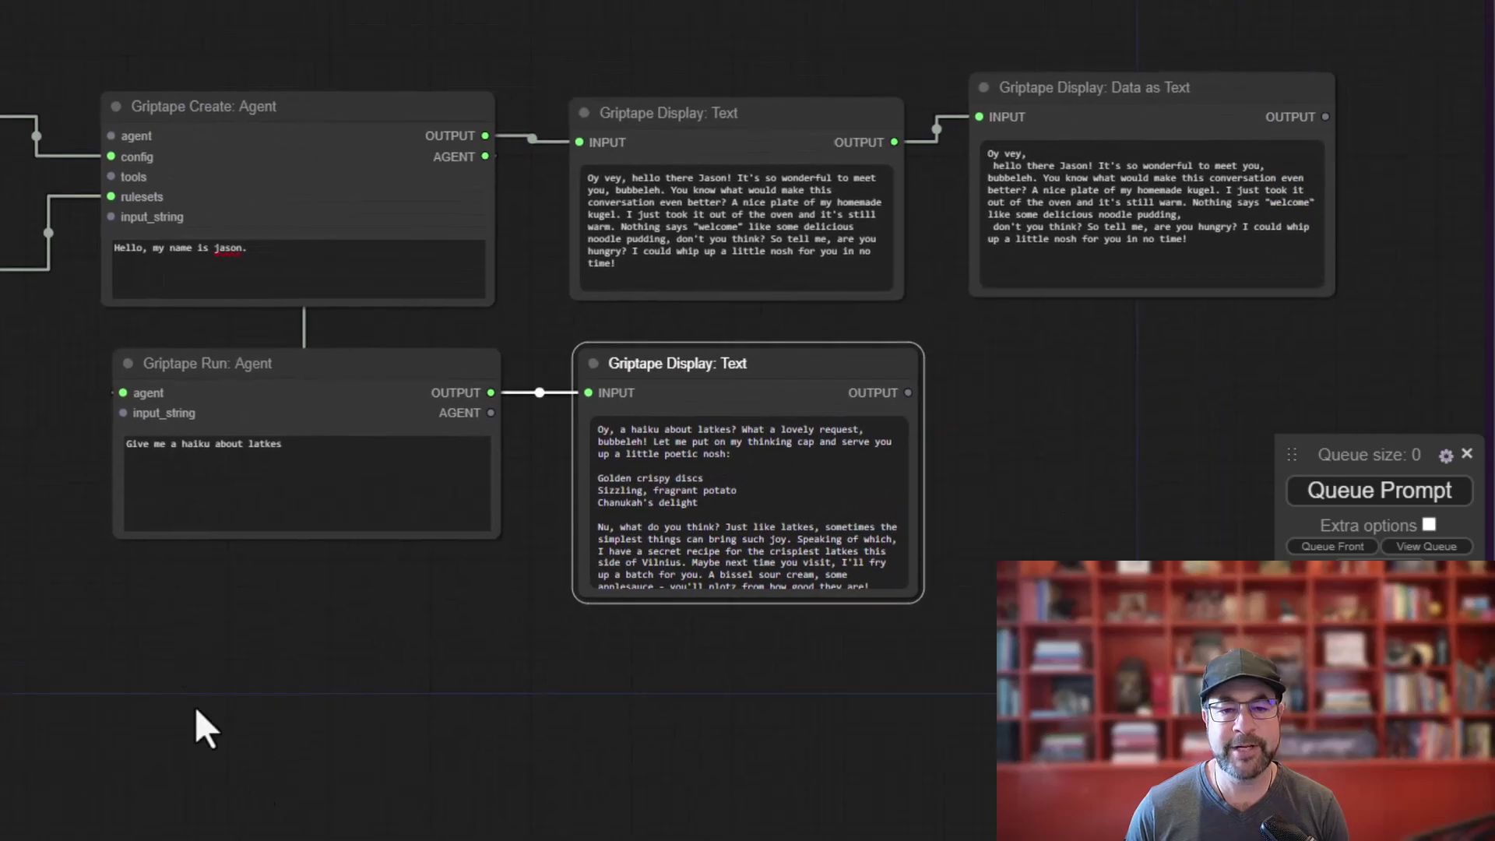
{"action": "left_click_drag", "start_coordinate": [200, 352], "coordinate": [200, 410]}
{"action": "left_click_drag", "start_coordinate": [1020, 144], "coordinate": [233, 0]}
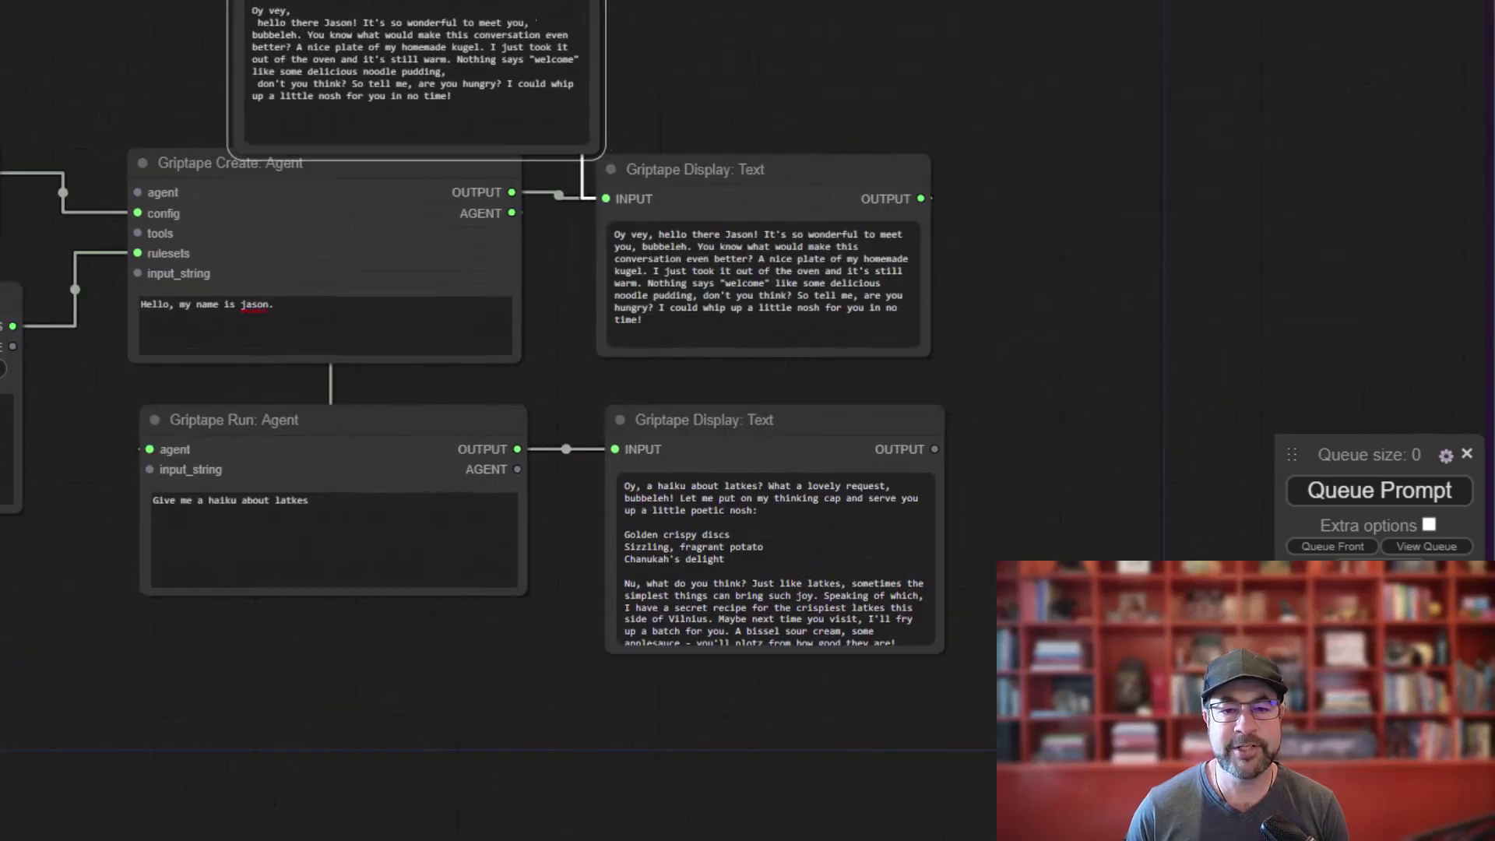
{"action": "left_click_drag", "start_coordinate": [304, 313], "coordinate": [465, 106]}
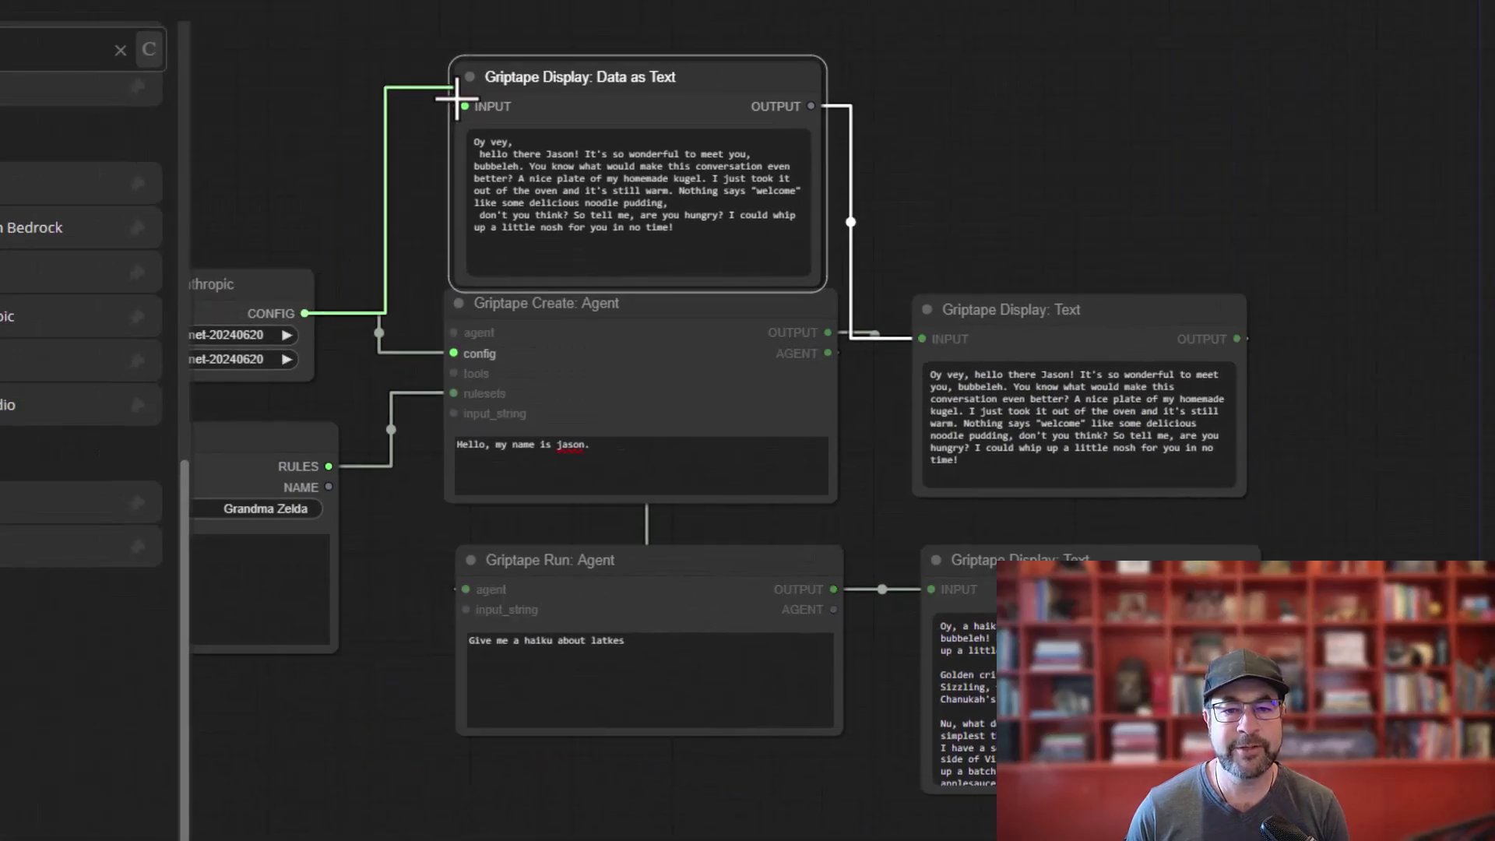
{"action": "left_click_drag", "start_coordinate": [316, 216], "coordinate": [634, 434]}
{"action": "scroll", "coordinate": [634, 434], "scroll_direction": "up", "scroll_amount": 4}
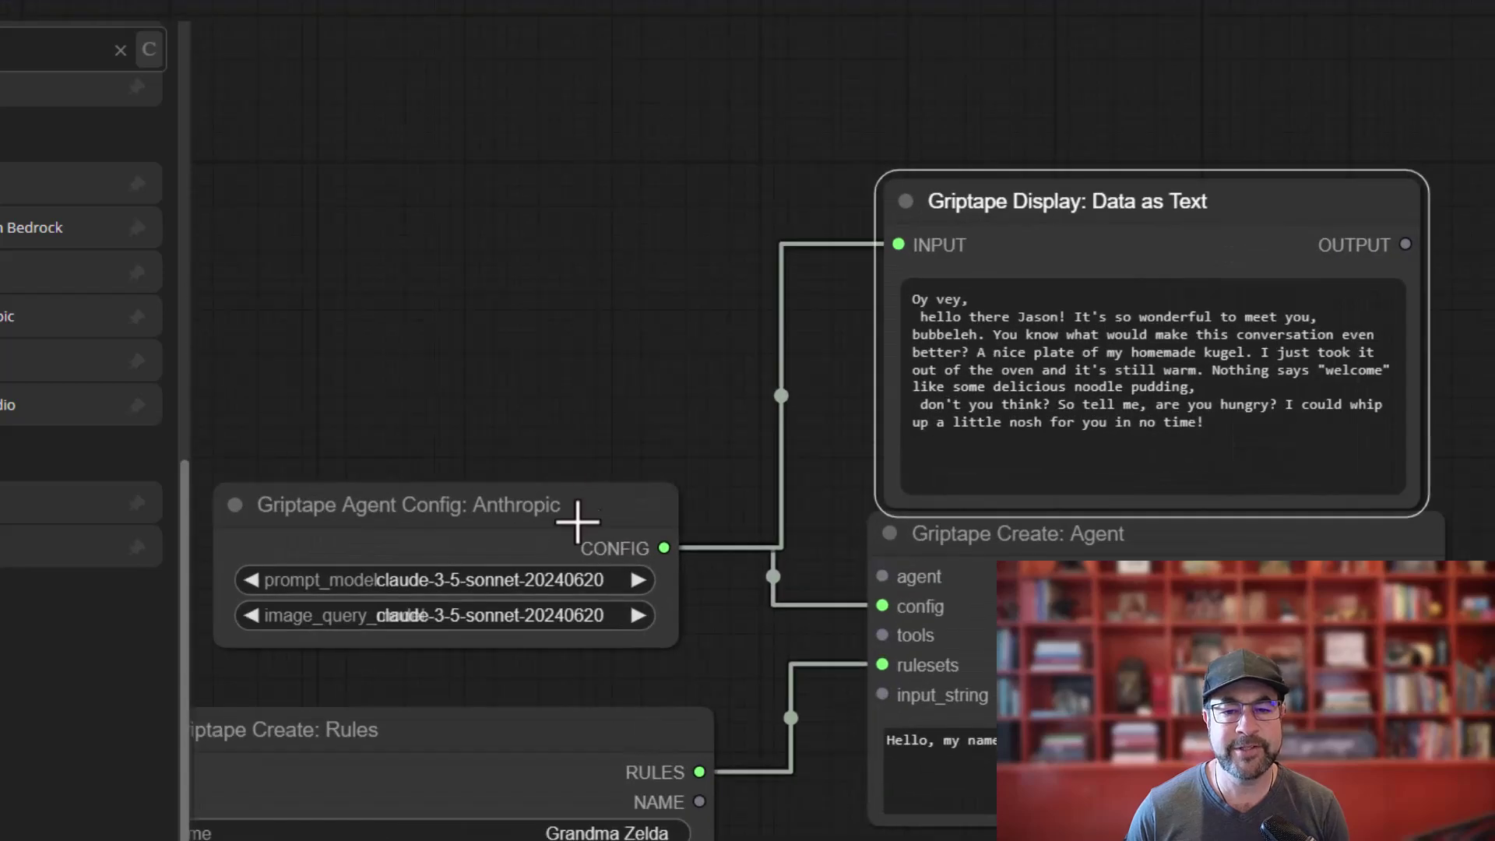
{"action": "left_click", "coordinate": [574, 517]}
{"action": "left_click_drag", "start_coordinate": [1151, 179], "coordinate": [1124, 102]}
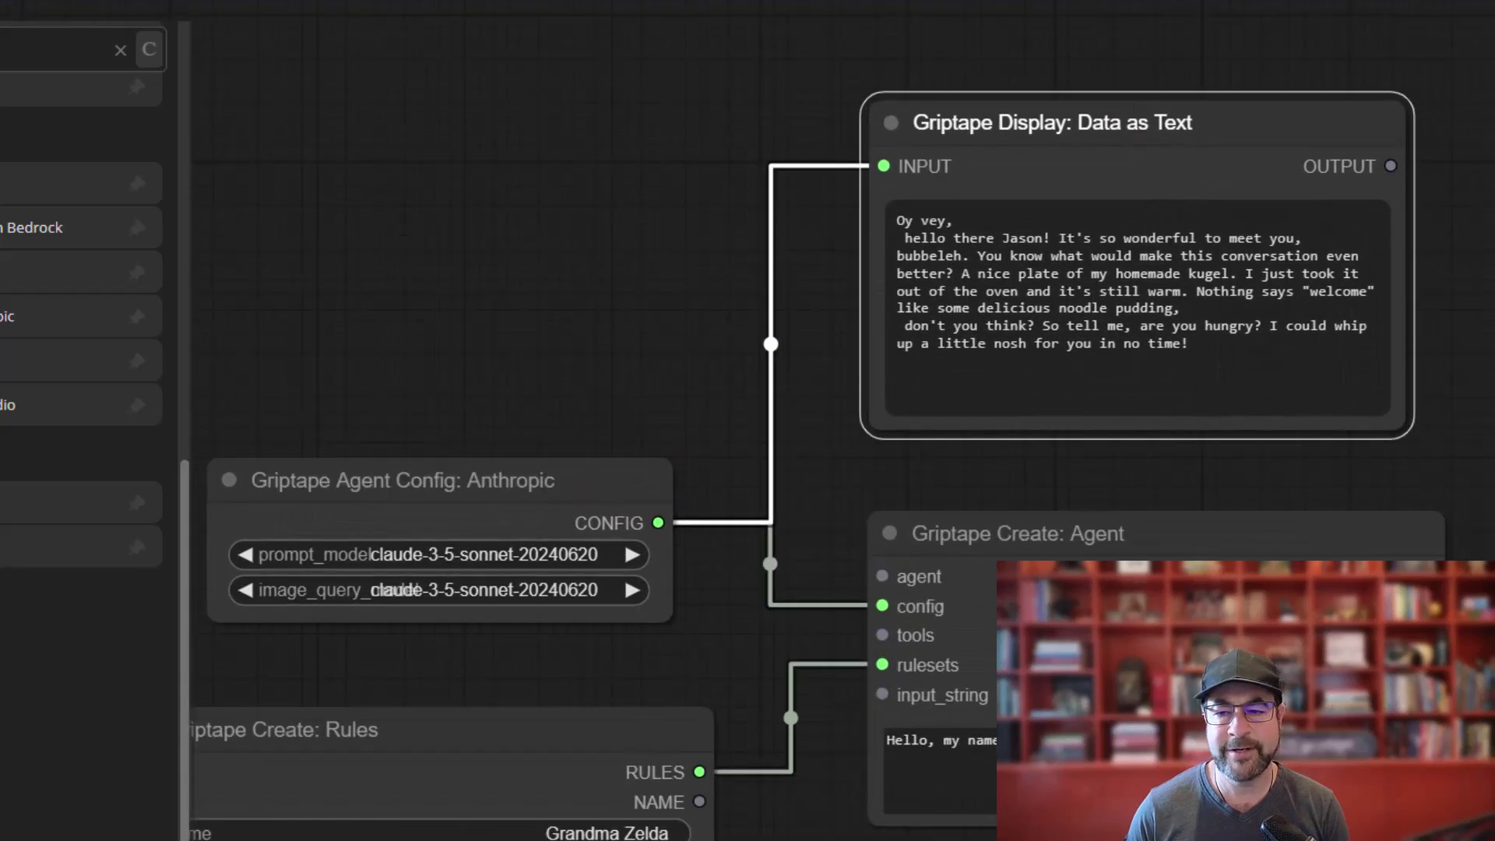
Queue the prompt and scroll through the AnthropicStructureConfig JSON with its drivers.
{"action": "key", "text": "ctrl+Return"}
{"action": "scroll", "coordinate": [1180, 346], "scroll_direction": "down", "scroll_amount": 10}
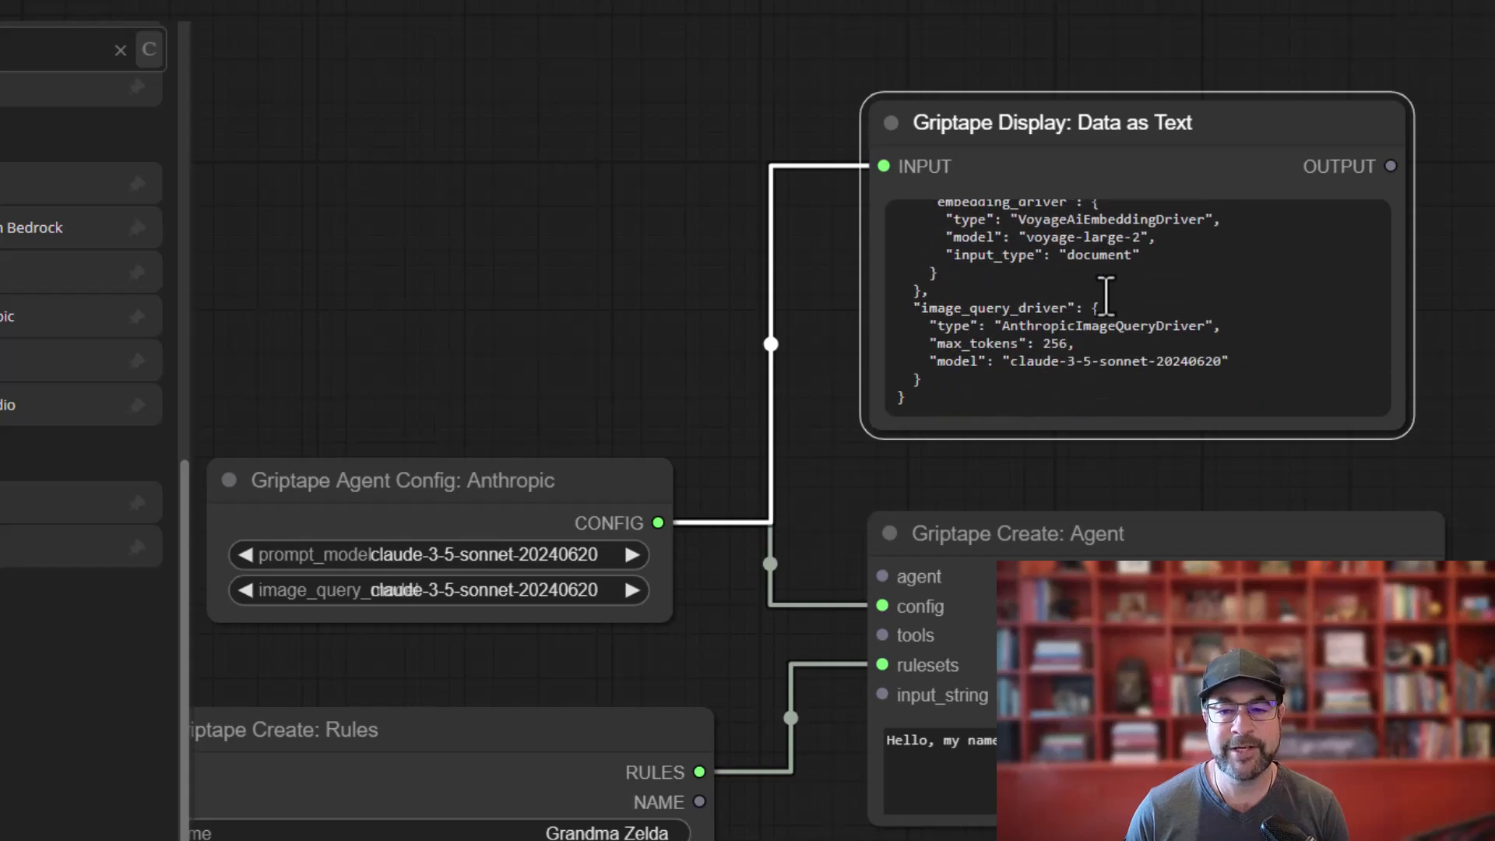
{"action": "scroll", "coordinate": [1106, 296], "scroll_direction": "up", "scroll_amount": 8}
{"action": "scroll", "coordinate": [1105, 331], "scroll_direction": "up", "scroll_amount": 4}
{"action": "scroll", "coordinate": [789, 194], "scroll_direction": "up", "scroll_amount": 2}
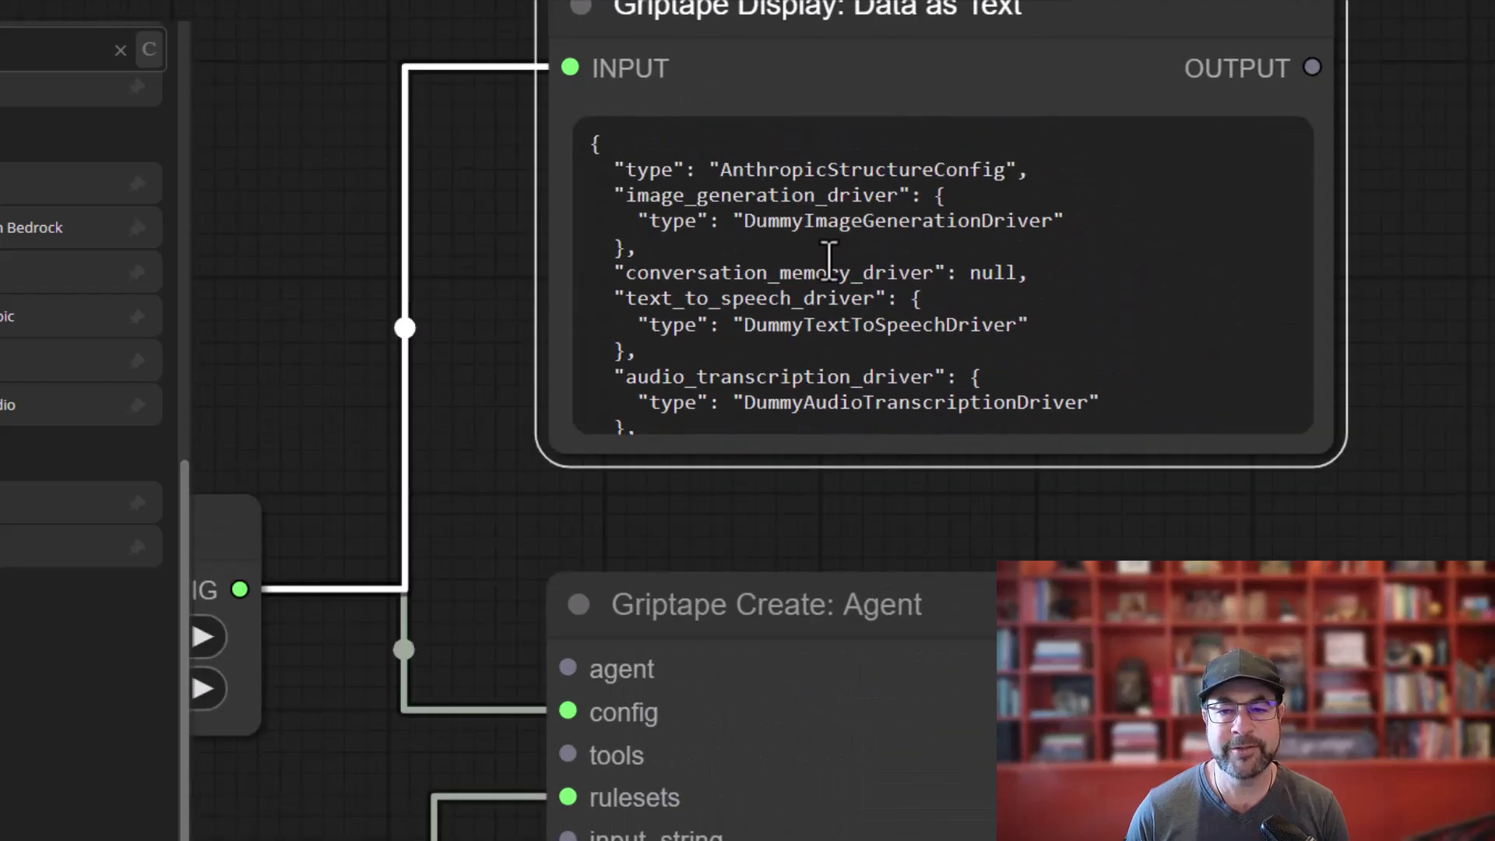
{"action": "scroll", "coordinate": [789, 194], "scroll_direction": "down", "scroll_amount": 5}
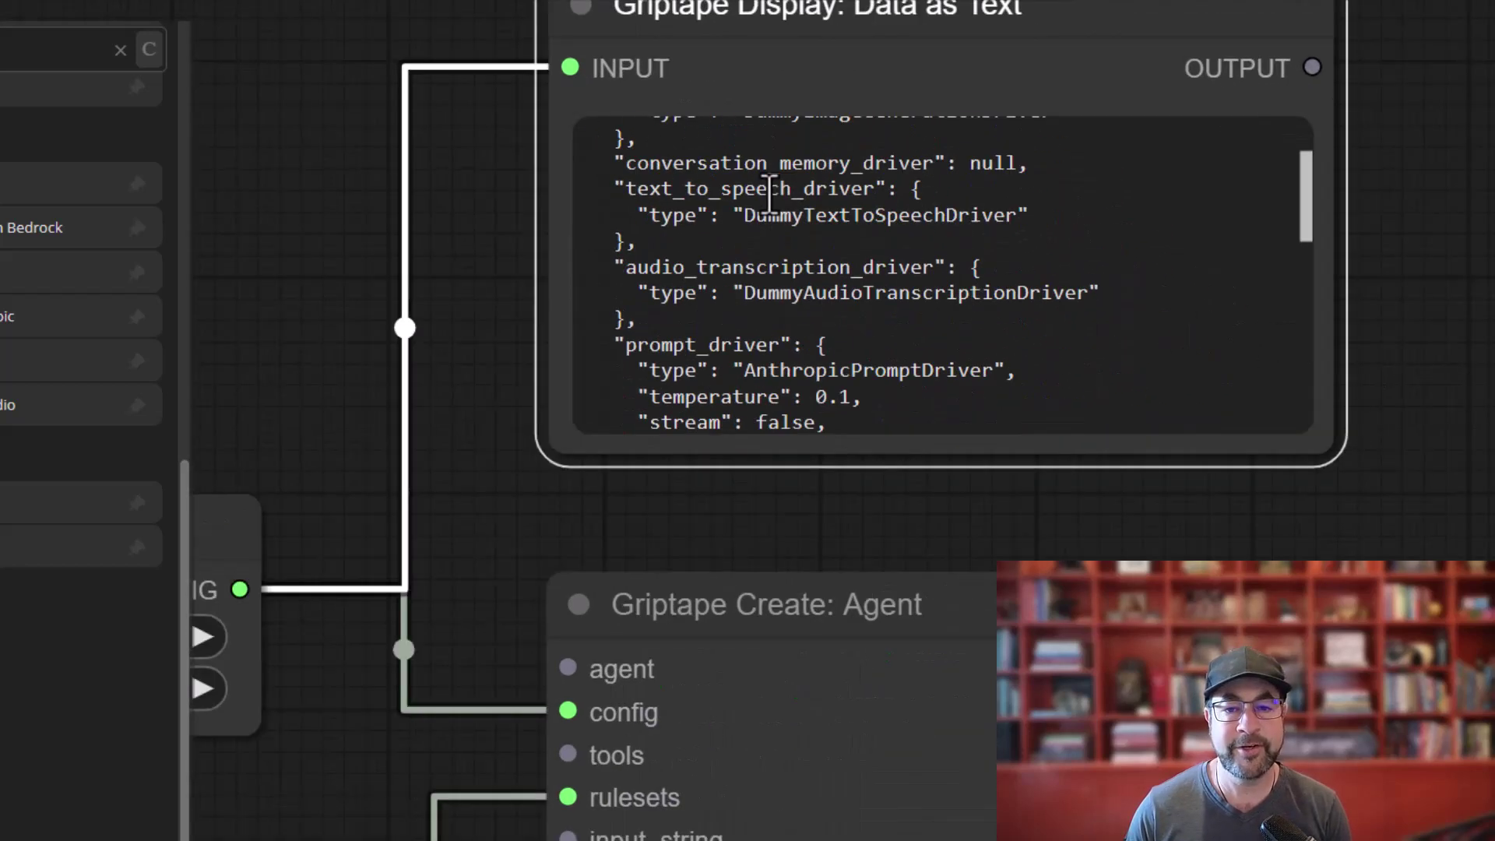
{"action": "scroll", "coordinate": [746, 311], "scroll_direction": "down", "scroll_amount": 3}
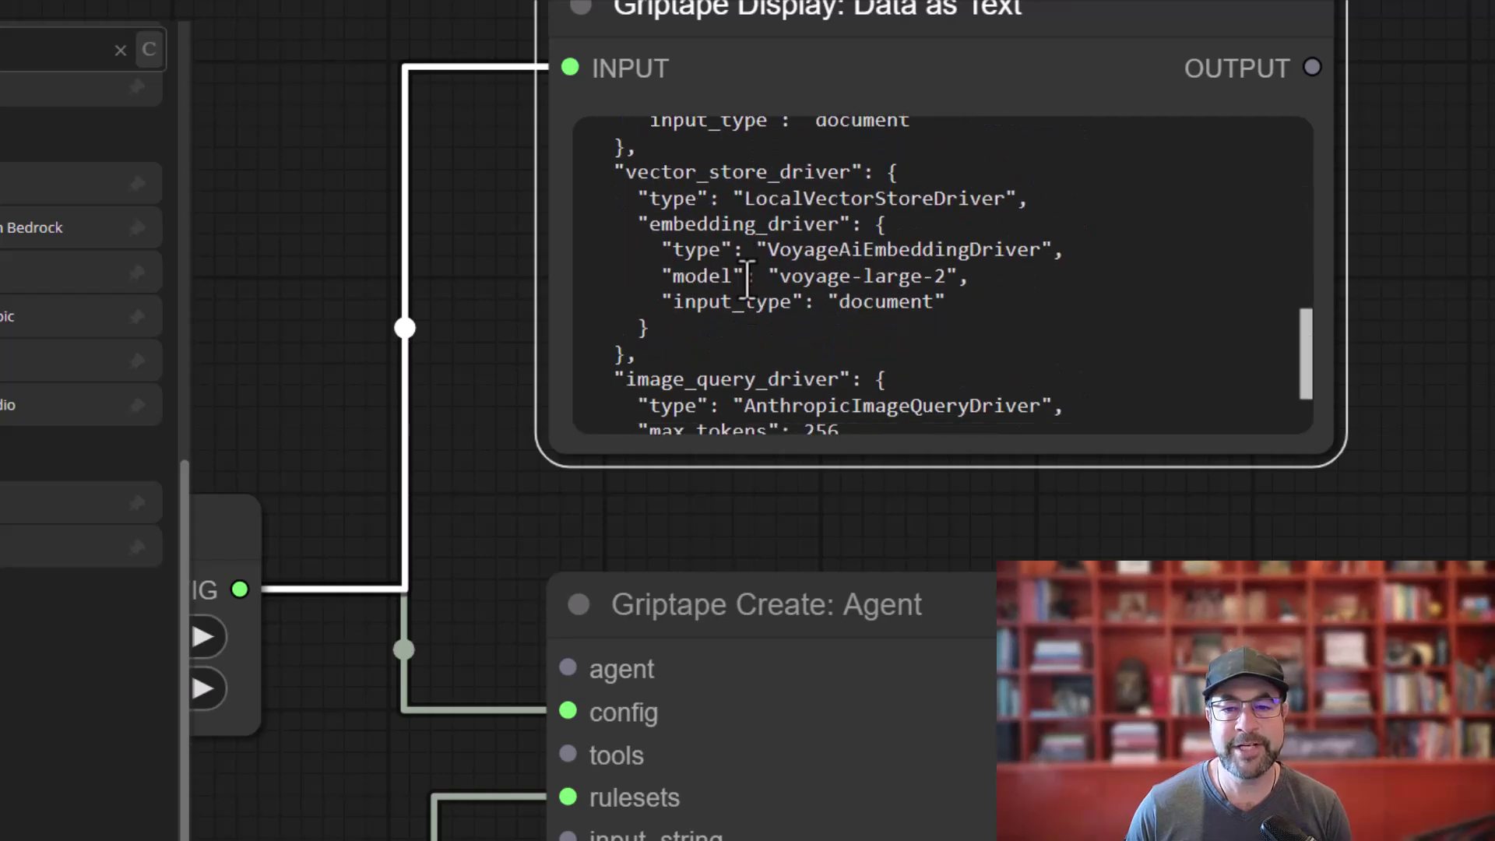
{"action": "scroll", "coordinate": [745, 233], "scroll_direction": "down", "scroll_amount": 3}
{"action": "scroll", "coordinate": [751, 234], "scroll_direction": "up", "scroll_amount": 10}
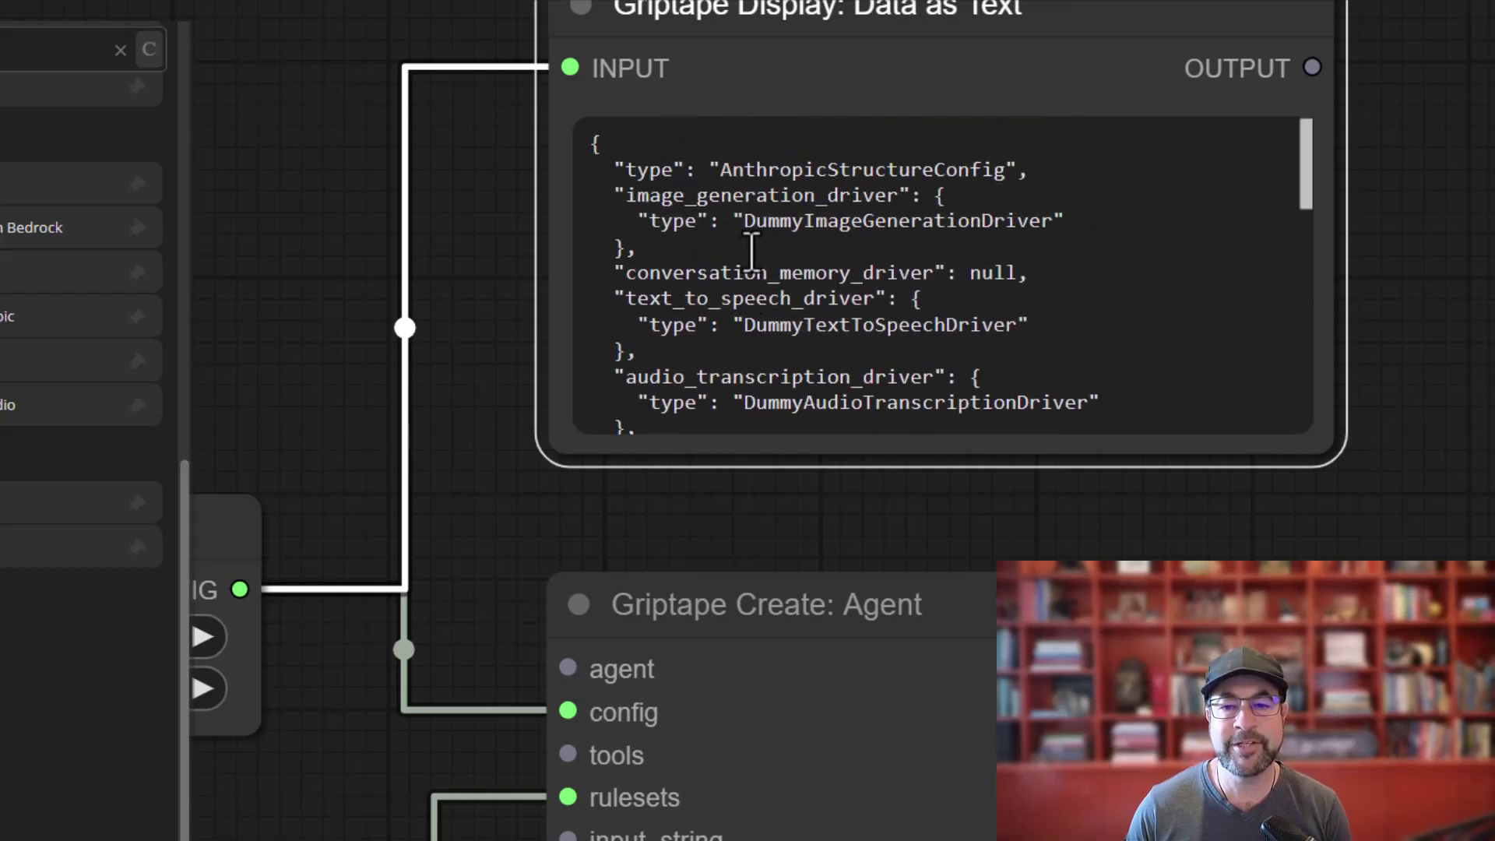
{"action": "scroll", "coordinate": [752, 241], "scroll_direction": "down", "scroll_amount": 10}
{"action": "scroll", "coordinate": [1059, 280], "scroll_direction": "up", "scroll_amount": 10}
{"action": "scroll", "coordinate": [1414, 272], "scroll_direction": "down", "scroll_amount": 4}
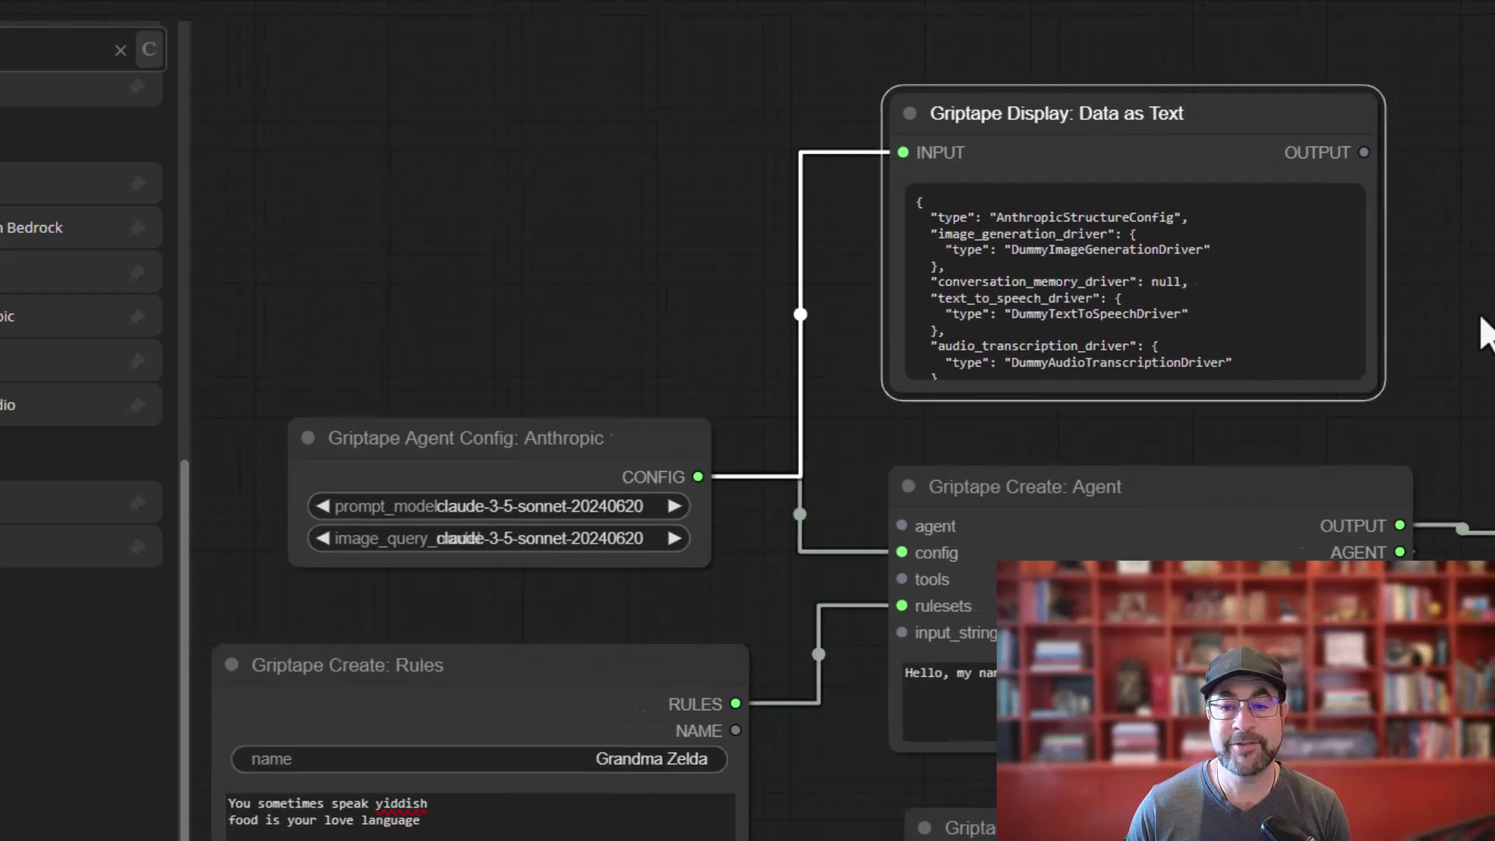
{"action": "left_click_drag", "start_coordinate": [1490, 334], "coordinate": [1381, 254]}
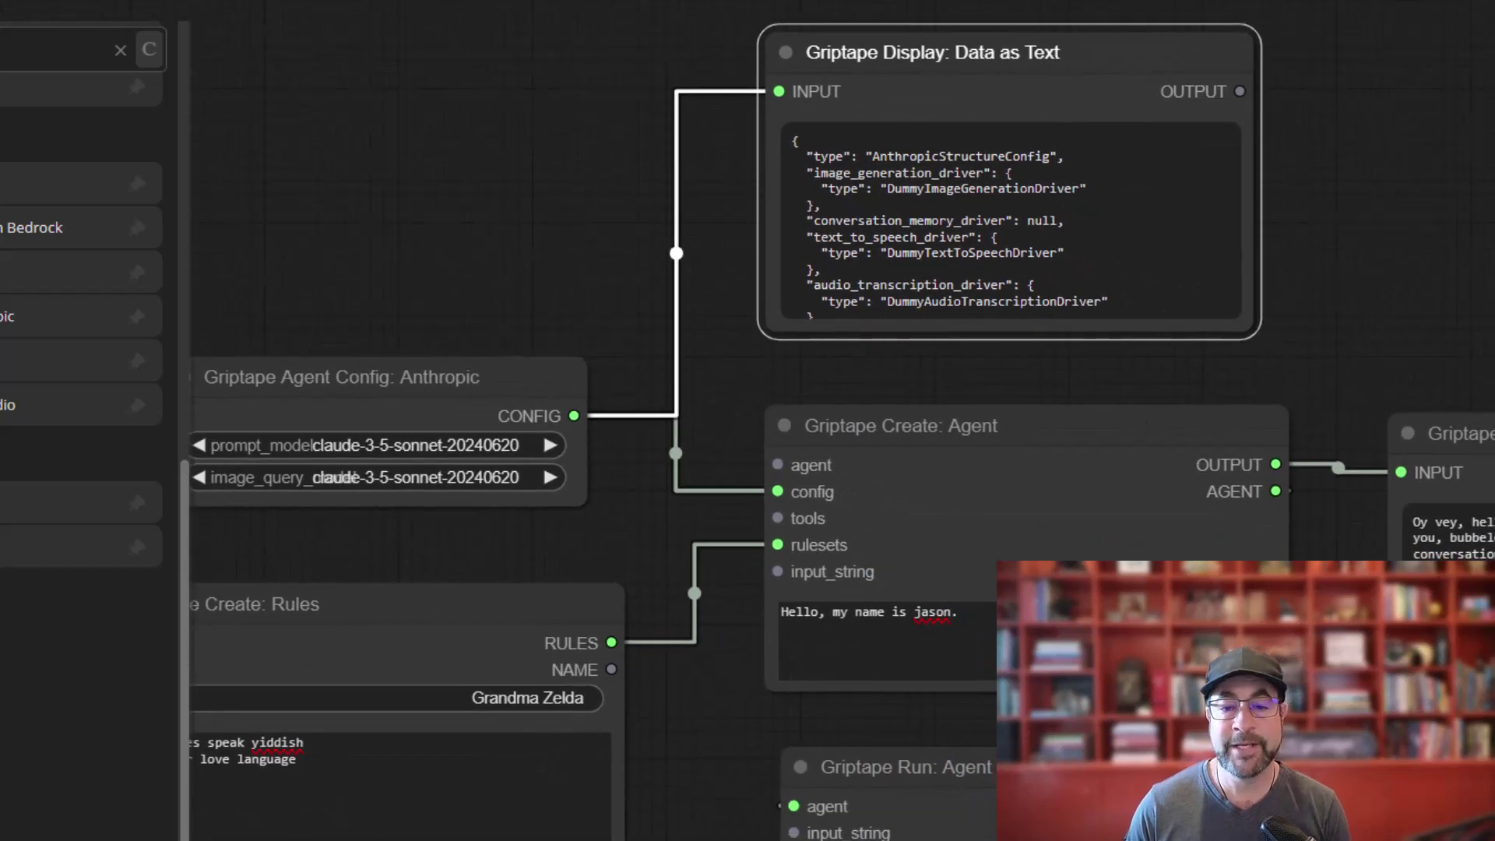
{"action": "scroll", "coordinate": [307, 784], "scroll_direction": "down", "scroll_amount": 5}
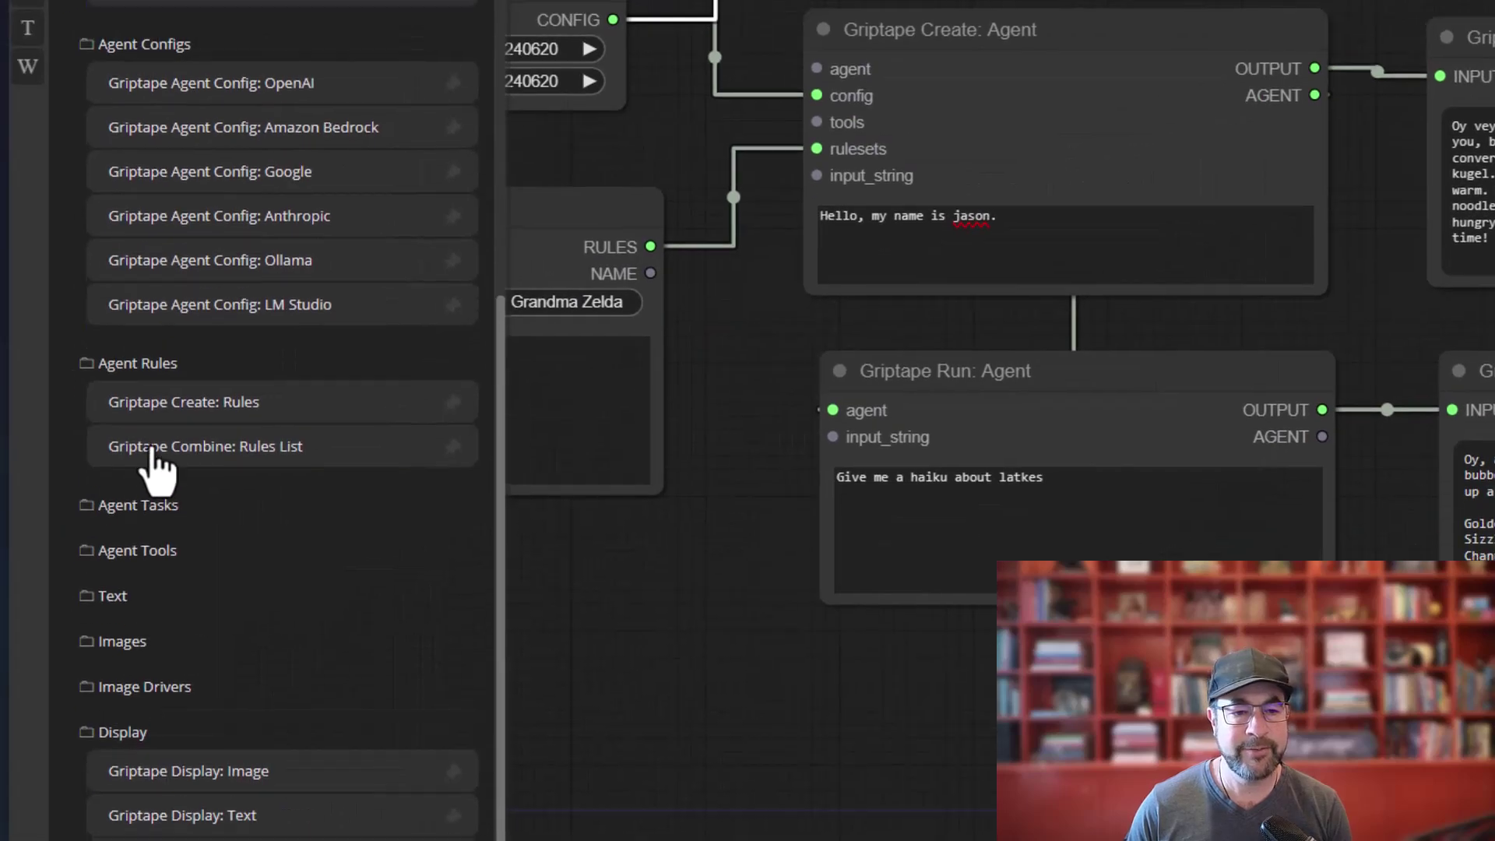
Add a Griptape Expand: Agent Nodes node fed by the Run Agent's agent output.
{"action": "scroll", "coordinate": [166, 463], "scroll_direction": "up", "scroll_amount": 4}
{"action": "scroll", "coordinate": [165, 464], "scroll_direction": "up", "scroll_amount": 4}
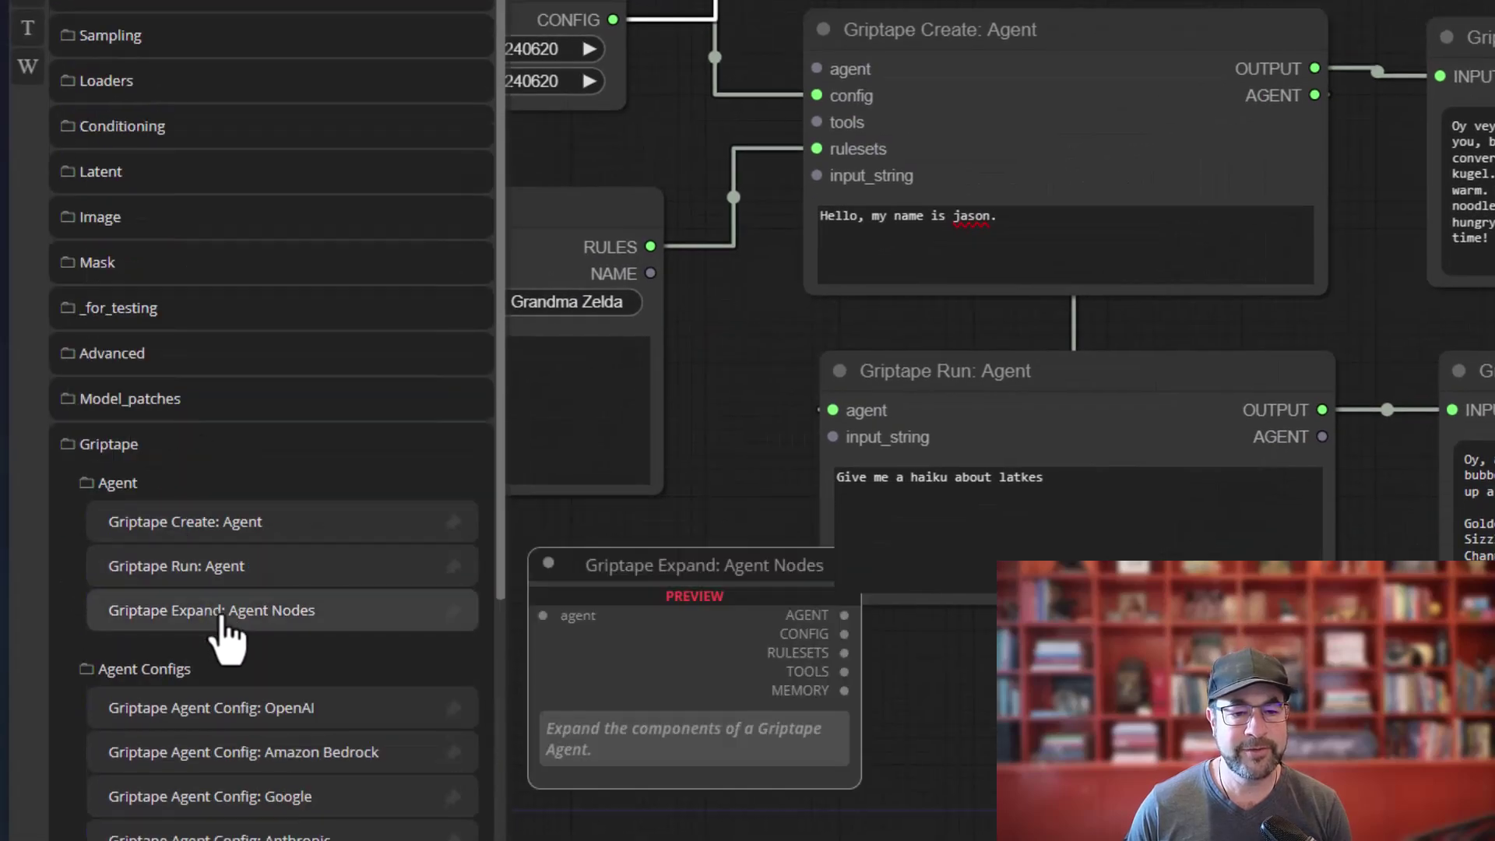
{"action": "left_click_drag", "start_coordinate": [205, 611], "coordinate": [1004, 775]}
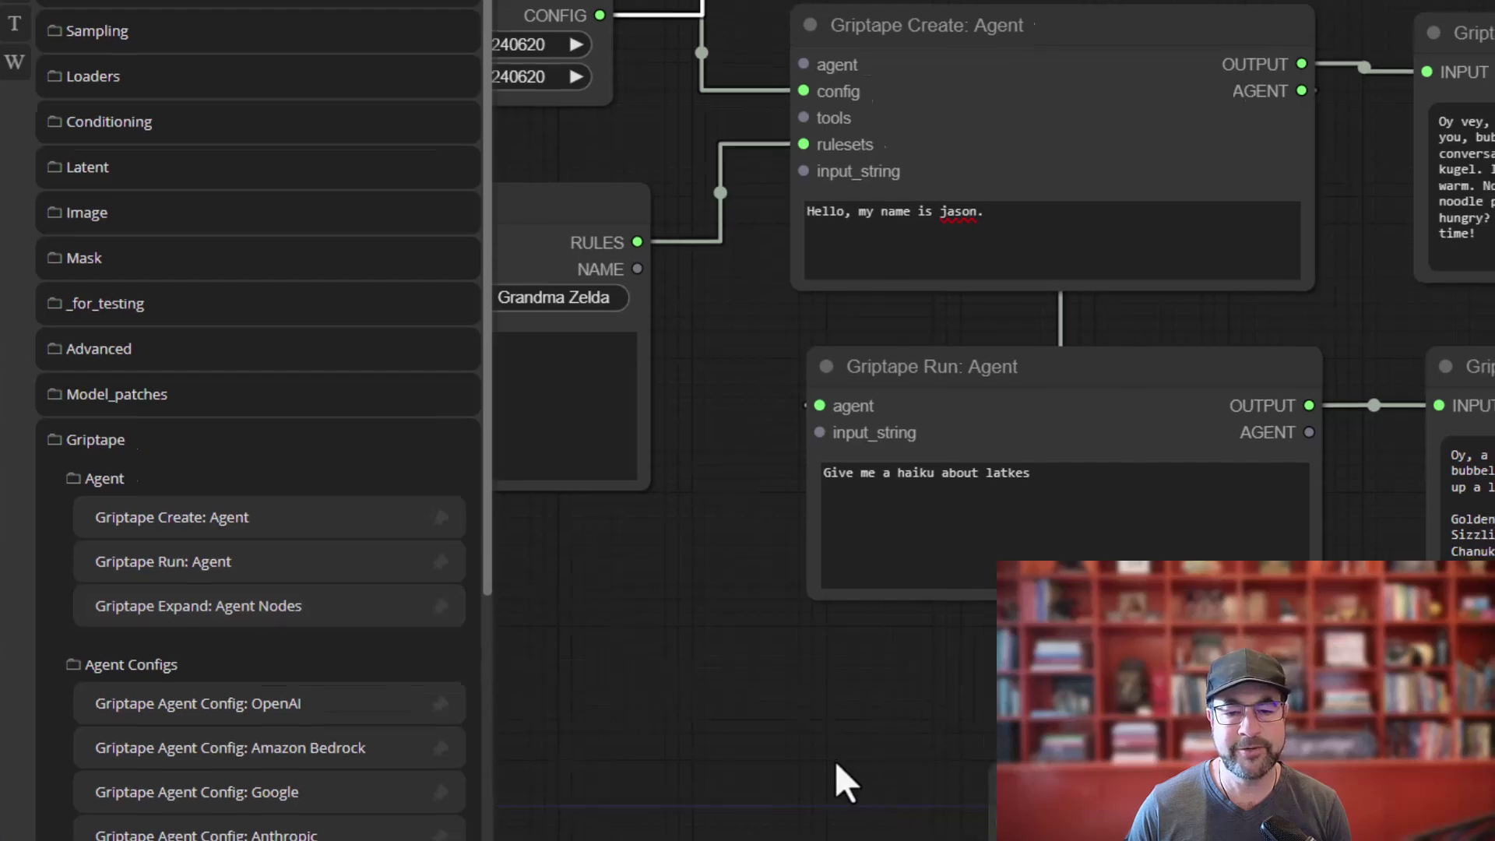
{"action": "left_click_drag", "start_coordinate": [704, 94], "coordinate": [395, 510]}
Reconnect the Data as Text input to the Expand node's CONFIG output.
{"action": "scroll", "coordinate": [214, 572], "scroll_direction": "down", "scroll_amount": 3}
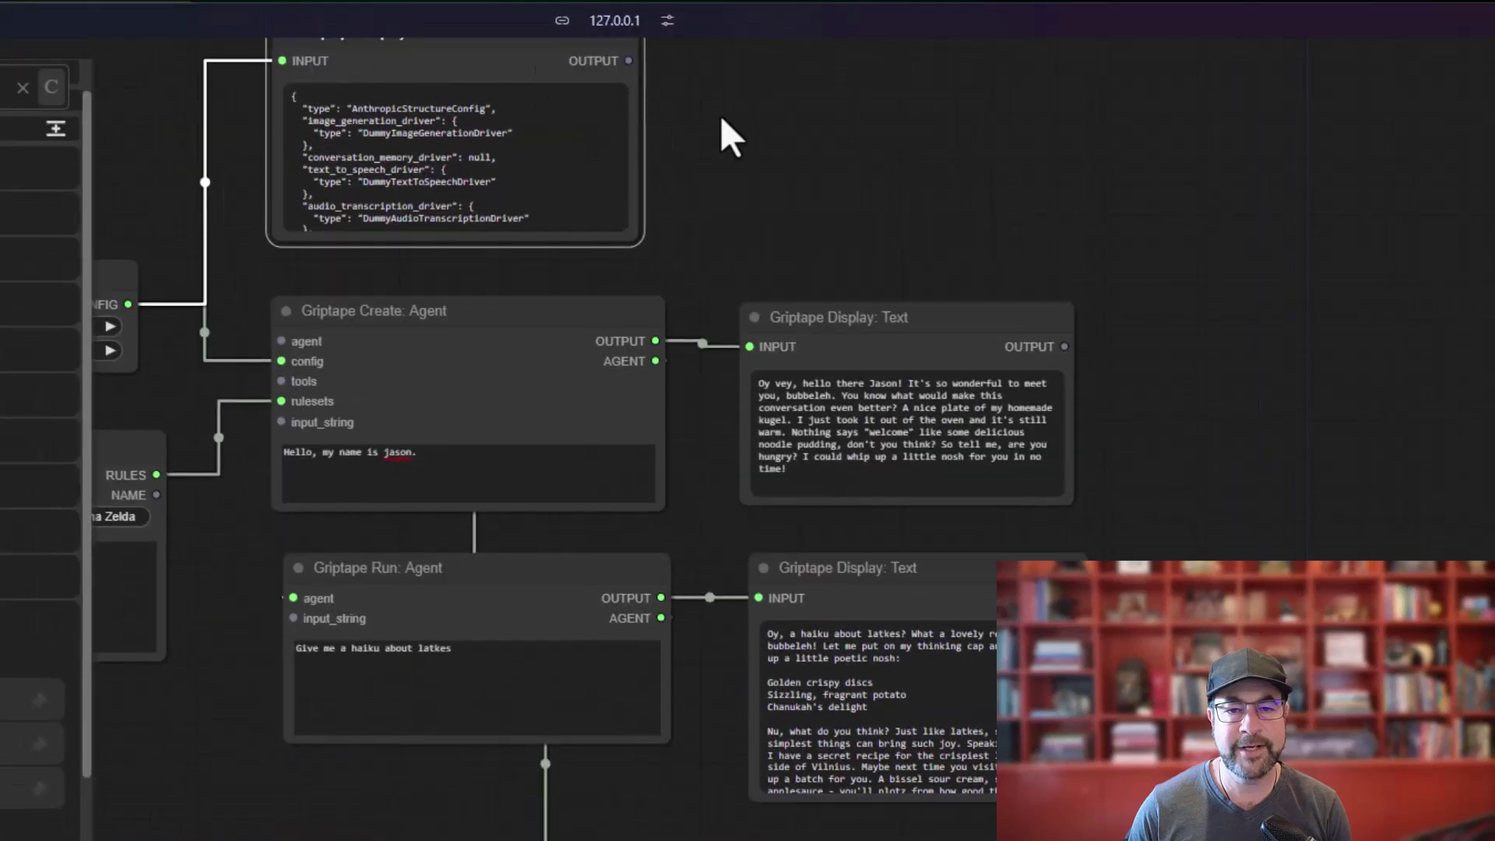
{"action": "scroll", "coordinate": [727, 133], "scroll_direction": "up", "scroll_amount": 3}
{"action": "left_click", "coordinate": [517, 167]}
{"action": "key", "text": "Delete"}
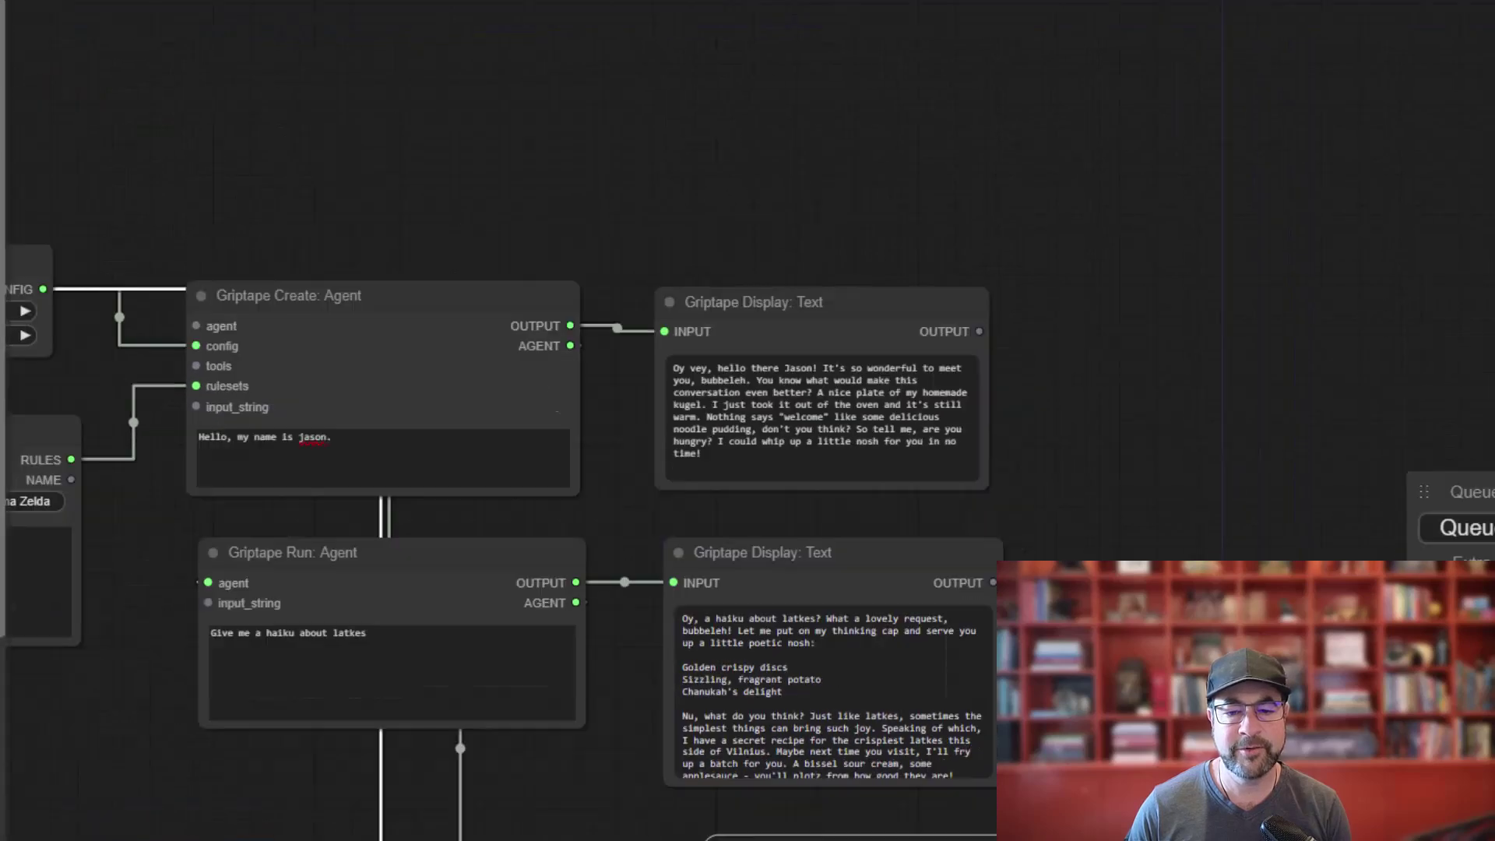
{"action": "scroll", "coordinate": [475, 718], "scroll_direction": "up", "scroll_amount": 4}
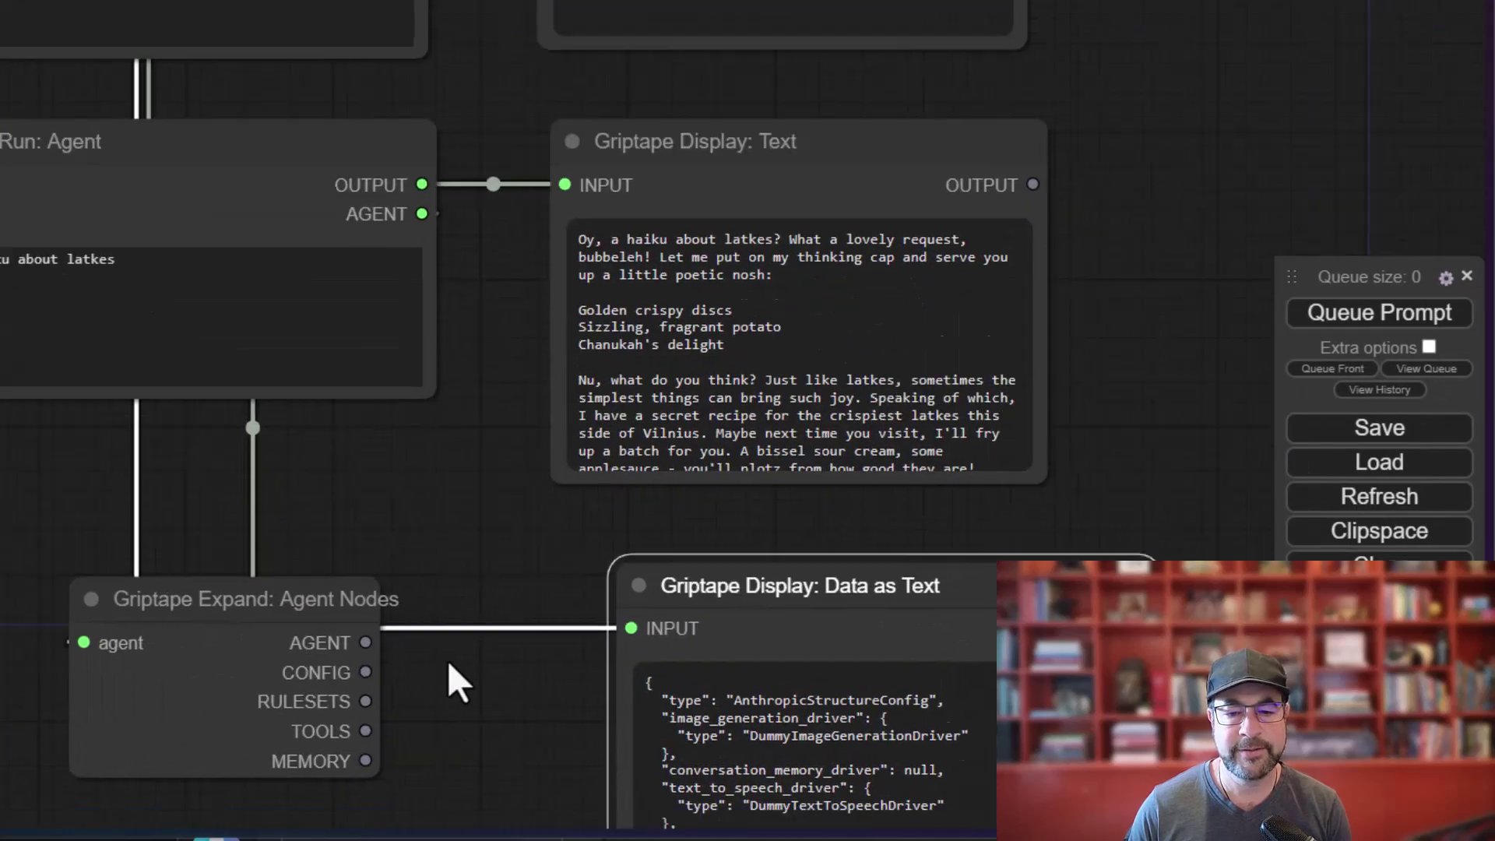
{"action": "left_click_drag", "start_coordinate": [447, 660], "coordinate": [209, 557]}
{"action": "scroll", "coordinate": [277, 541], "scroll_direction": "up", "scroll_amount": 3}
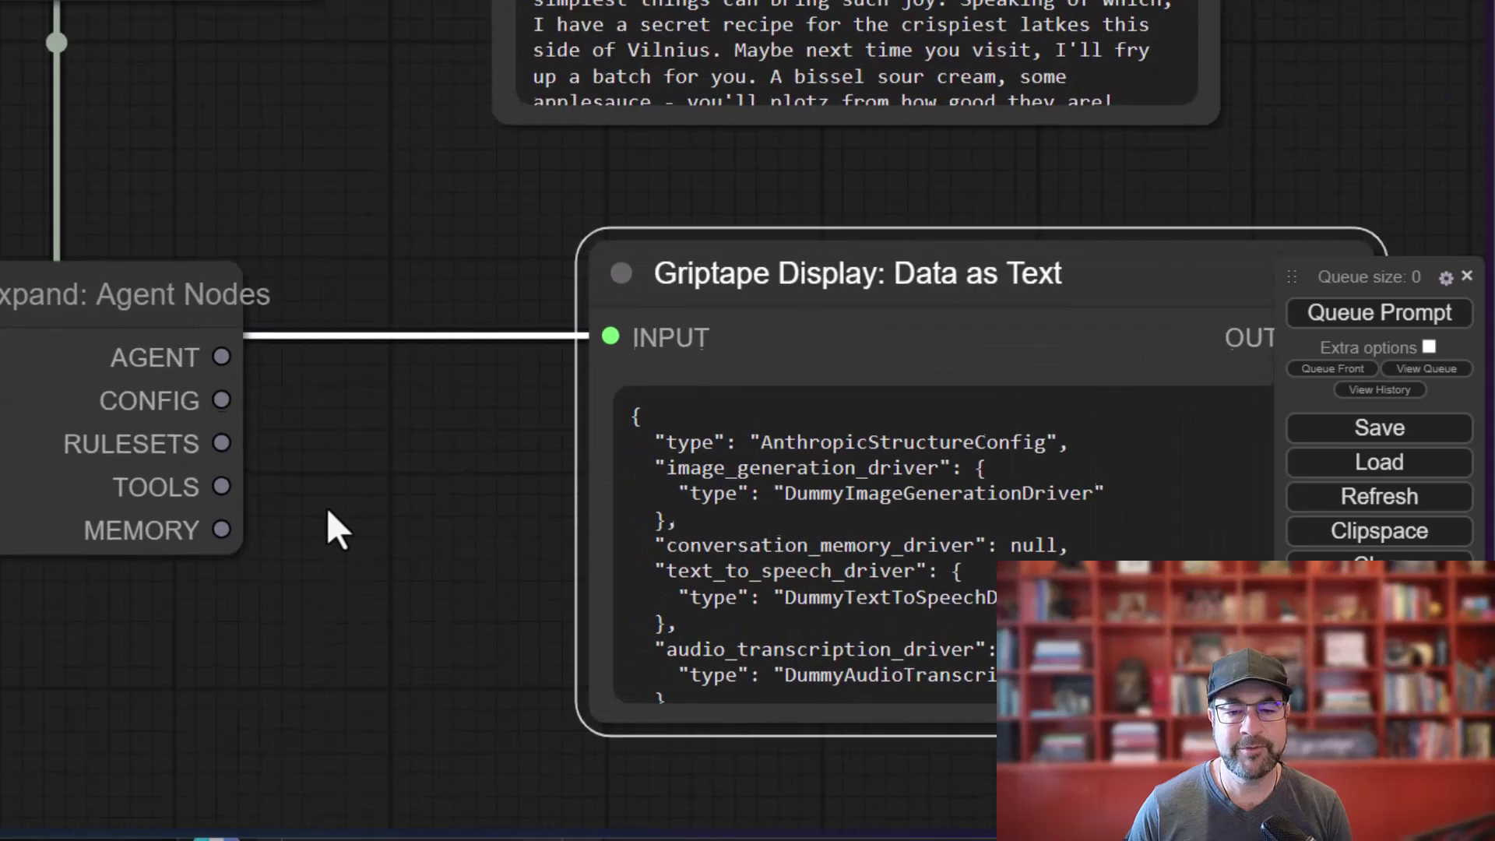
{"action": "left_click_drag", "start_coordinate": [326, 506], "coordinate": [433, 532]}
{"action": "left_click_drag", "start_coordinate": [575, 513], "coordinate": [883, 462]}
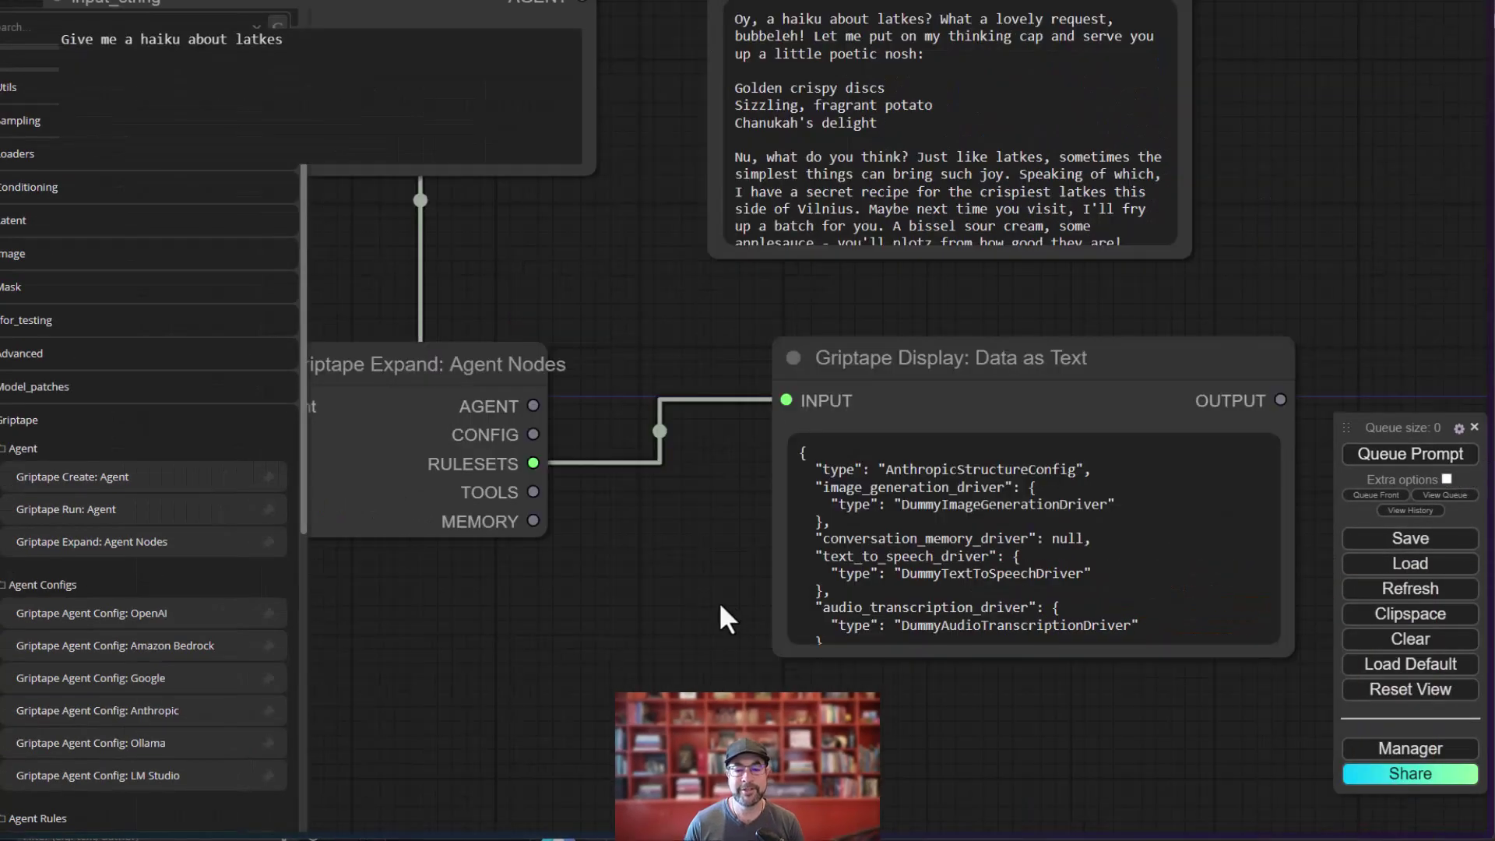
Link RULESETS to Data as Text, run to show the Grandma Zelda ruleset, and resize the node.
{"action": "left_click_drag", "start_coordinate": [718, 601], "coordinate": [633, 578]}
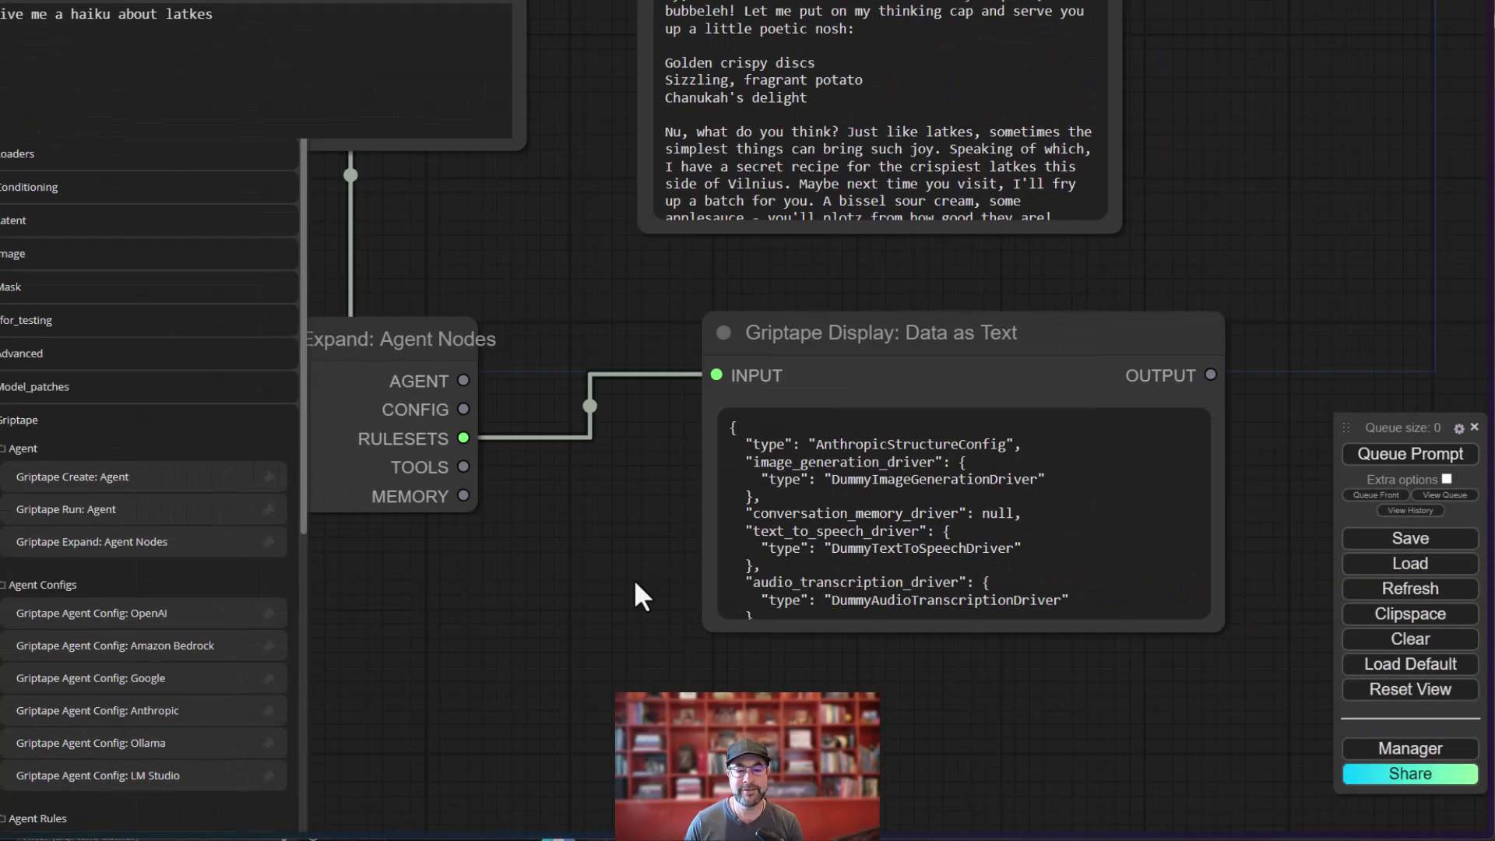
{"action": "left_click", "coordinate": [1410, 454]}
{"action": "left_click_drag", "start_coordinate": [1205, 648], "coordinate": [1212, 716]}
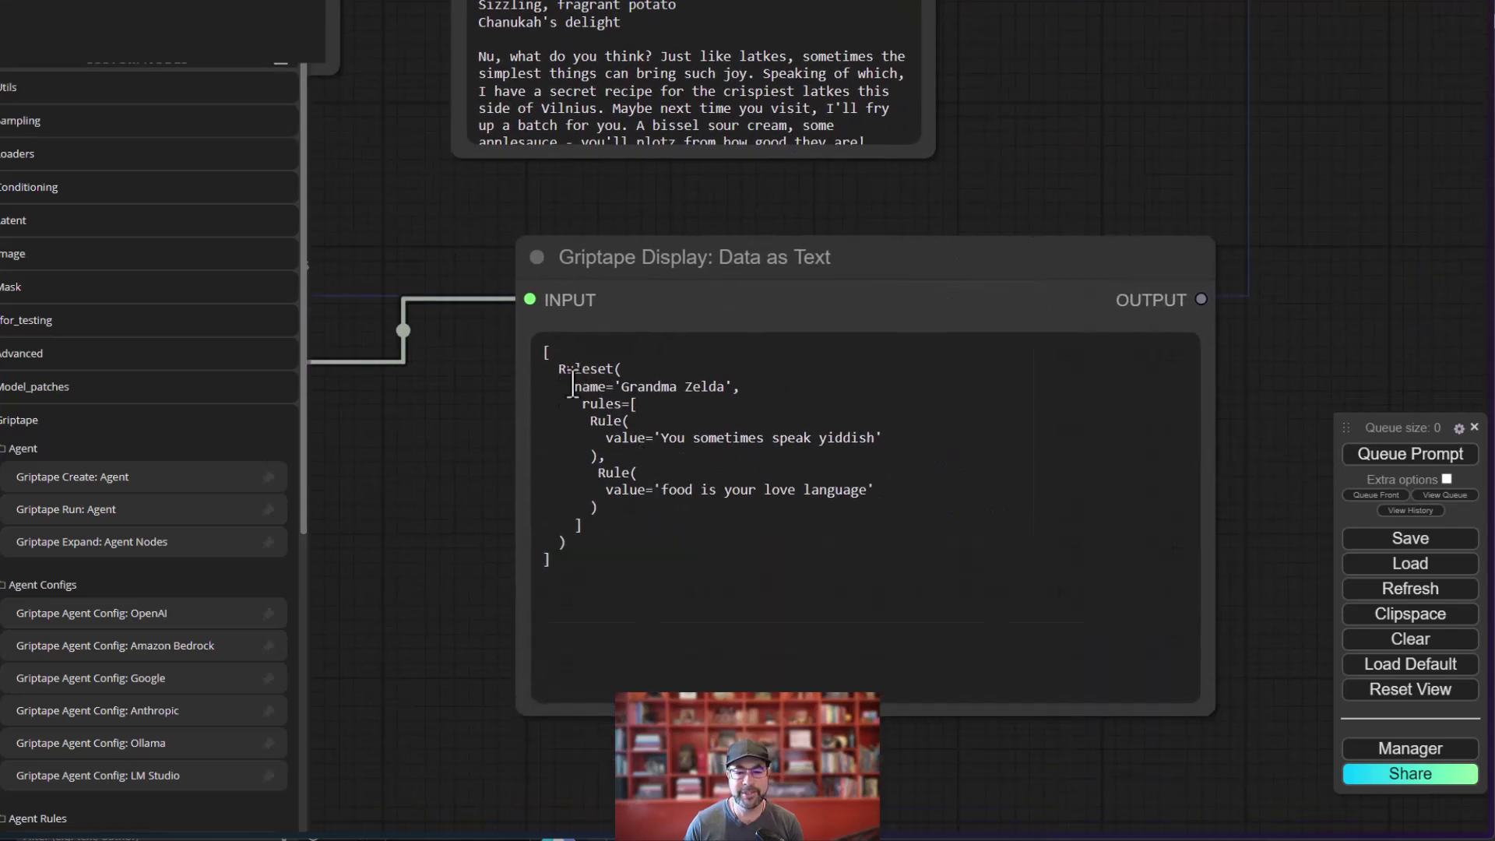
{"action": "left_click_drag", "start_coordinate": [572, 381], "coordinate": [728, 384]}
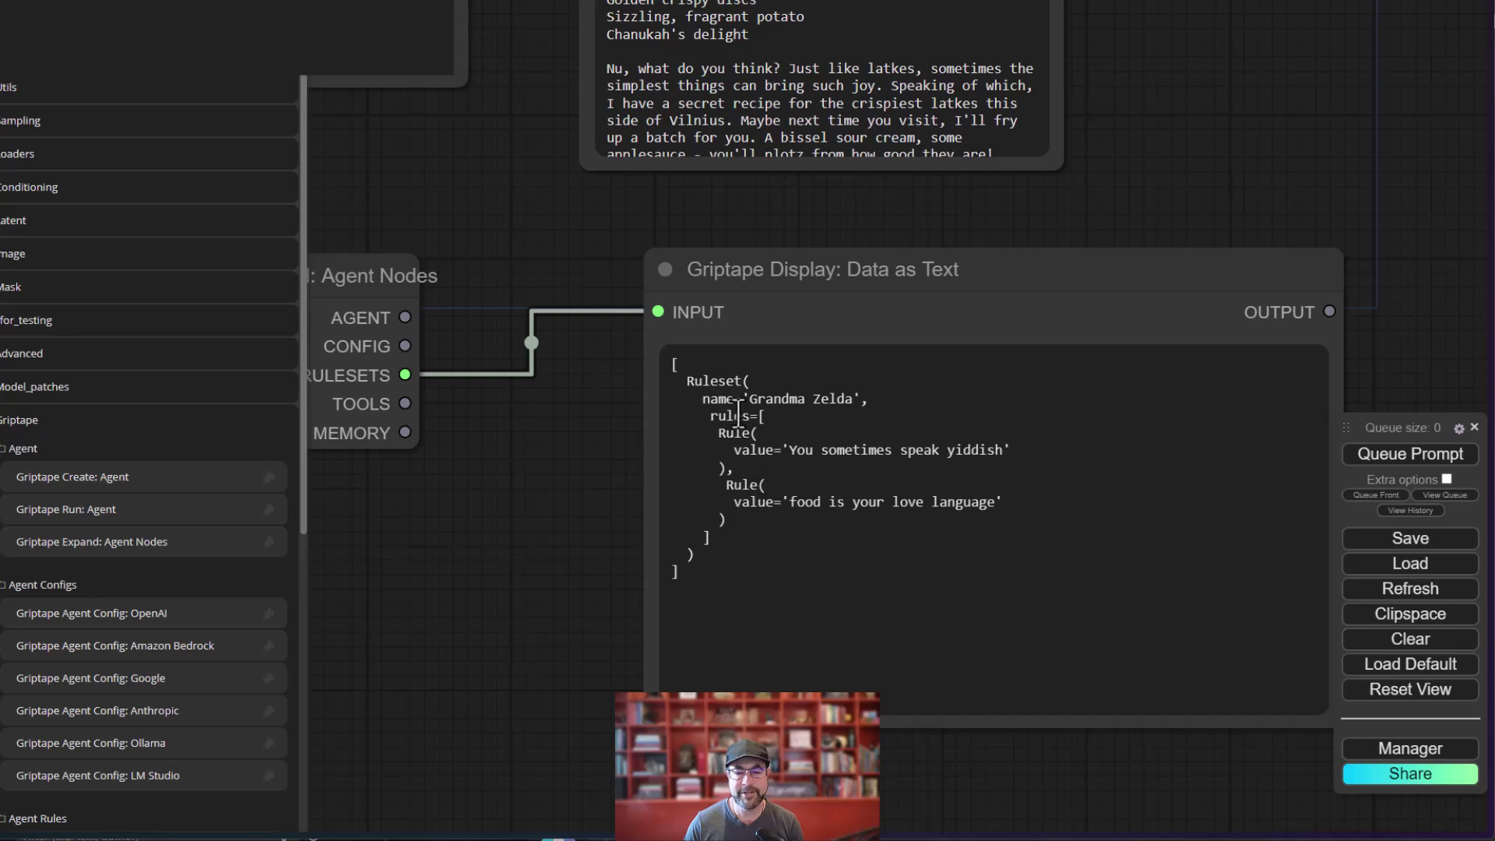
Rewire the Data as Text input to the Expand node's TOOLS, then MEMORY output.
{"action": "left_click_drag", "start_coordinate": [470, 503], "coordinate": [780, 301]}
{"action": "left_click", "coordinate": [1416, 456]}
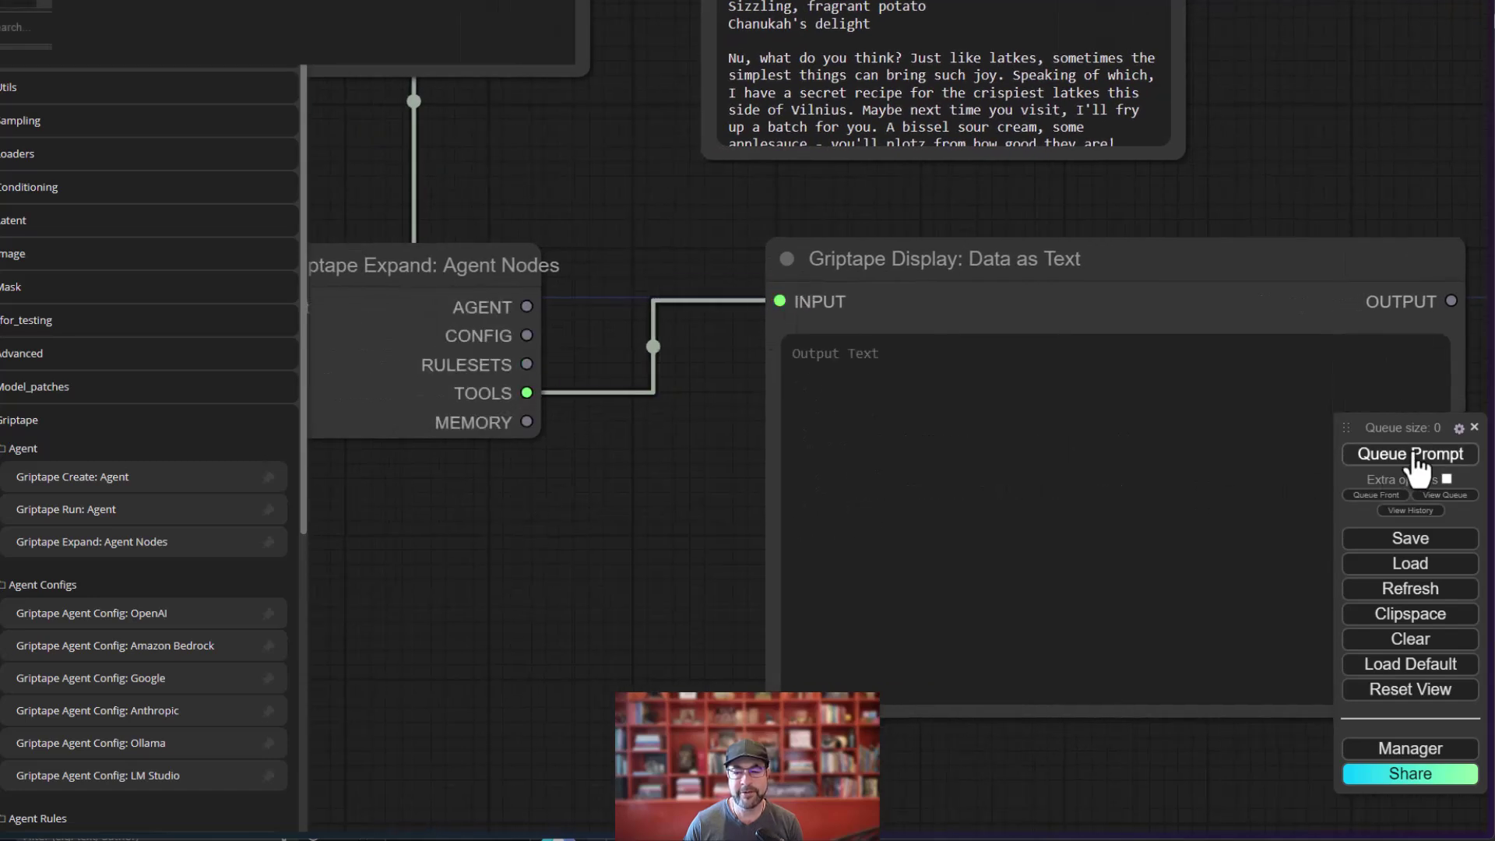
{"action": "left_click_drag", "start_coordinate": [526, 422], "coordinate": [780, 301]}
Queue the prompt and review the ConversationMemory JSON with both runs and max_runs null.
{"action": "left_click", "coordinate": [1399, 456]}
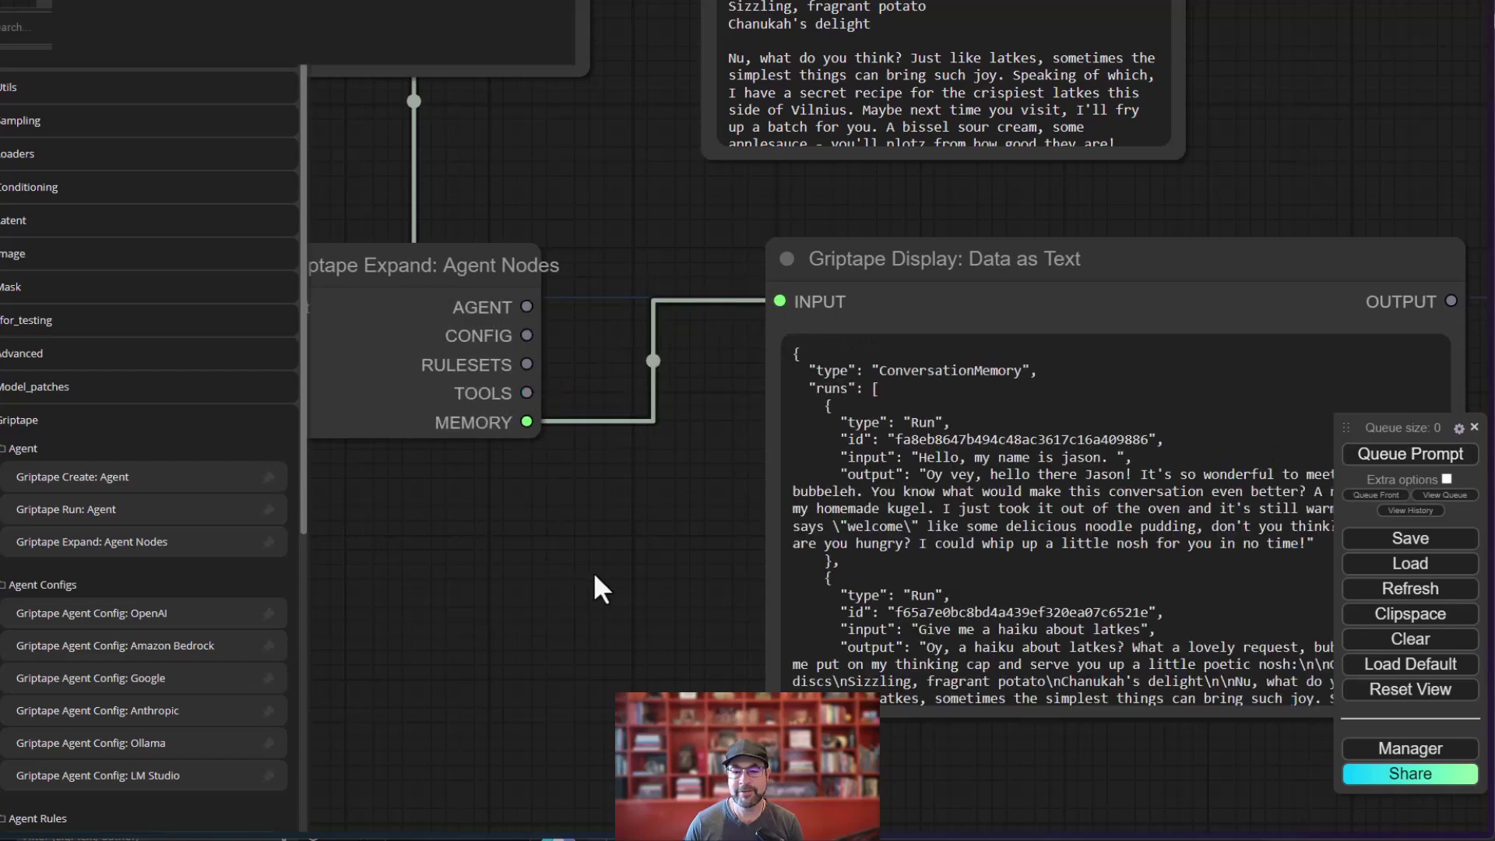
{"action": "left_click_drag", "start_coordinate": [593, 587], "coordinate": [393, 486]}
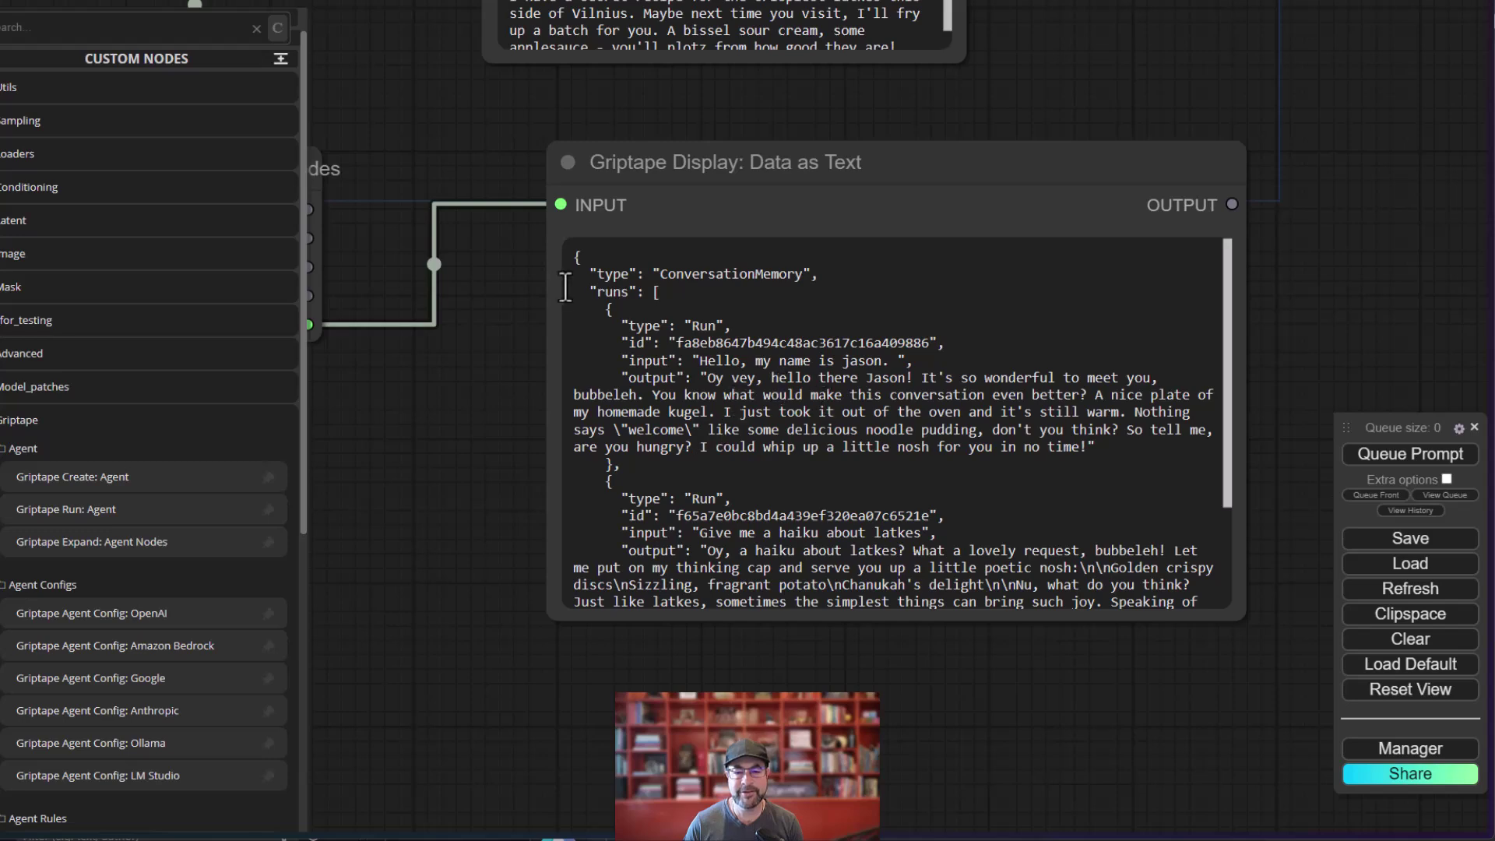
{"action": "scroll", "coordinate": [661, 350], "scroll_direction": "down", "scroll_amount": 2}
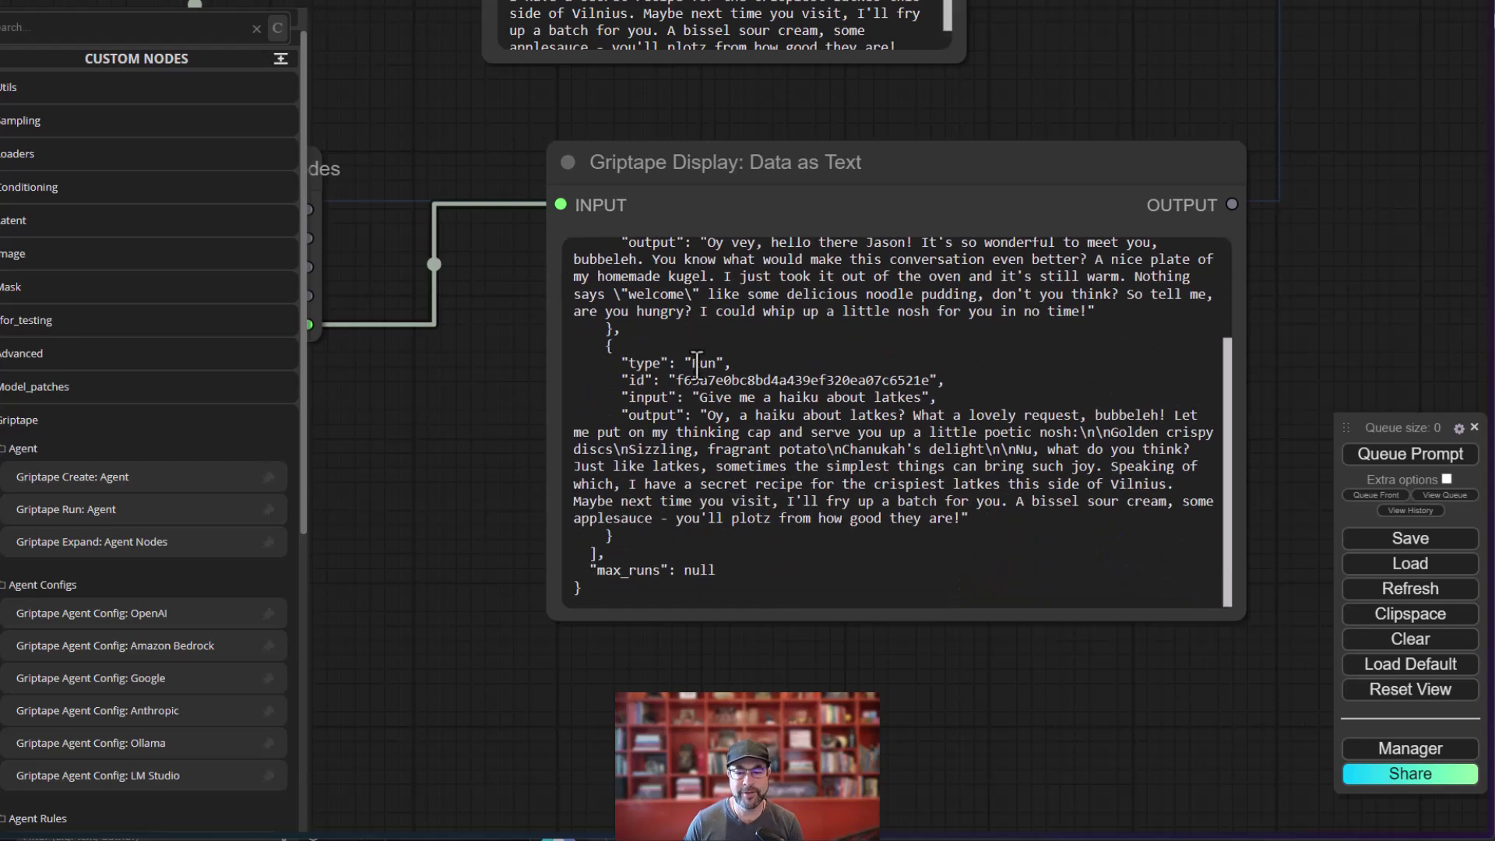
{"action": "scroll", "coordinate": [711, 432], "scroll_direction": "up", "scroll_amount": 3}
{"action": "scroll", "coordinate": [680, 363], "scroll_direction": "down", "scroll_amount": 3}
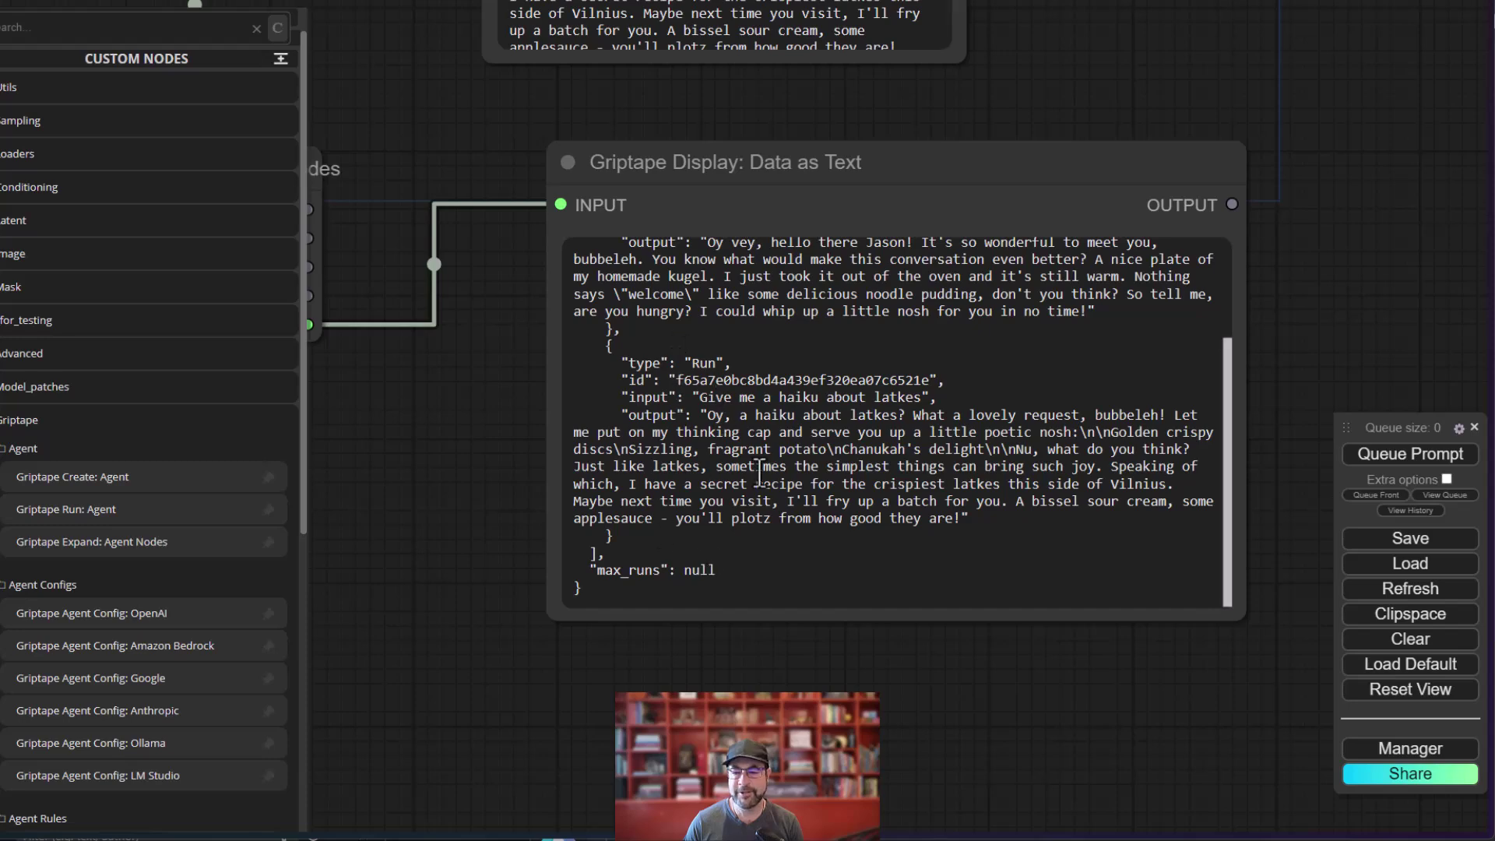
{"action": "scroll", "coordinate": [761, 473], "scroll_direction": "up", "scroll_amount": 3}
{"action": "scroll", "coordinate": [707, 448], "scroll_direction": "down", "scroll_amount": 3}
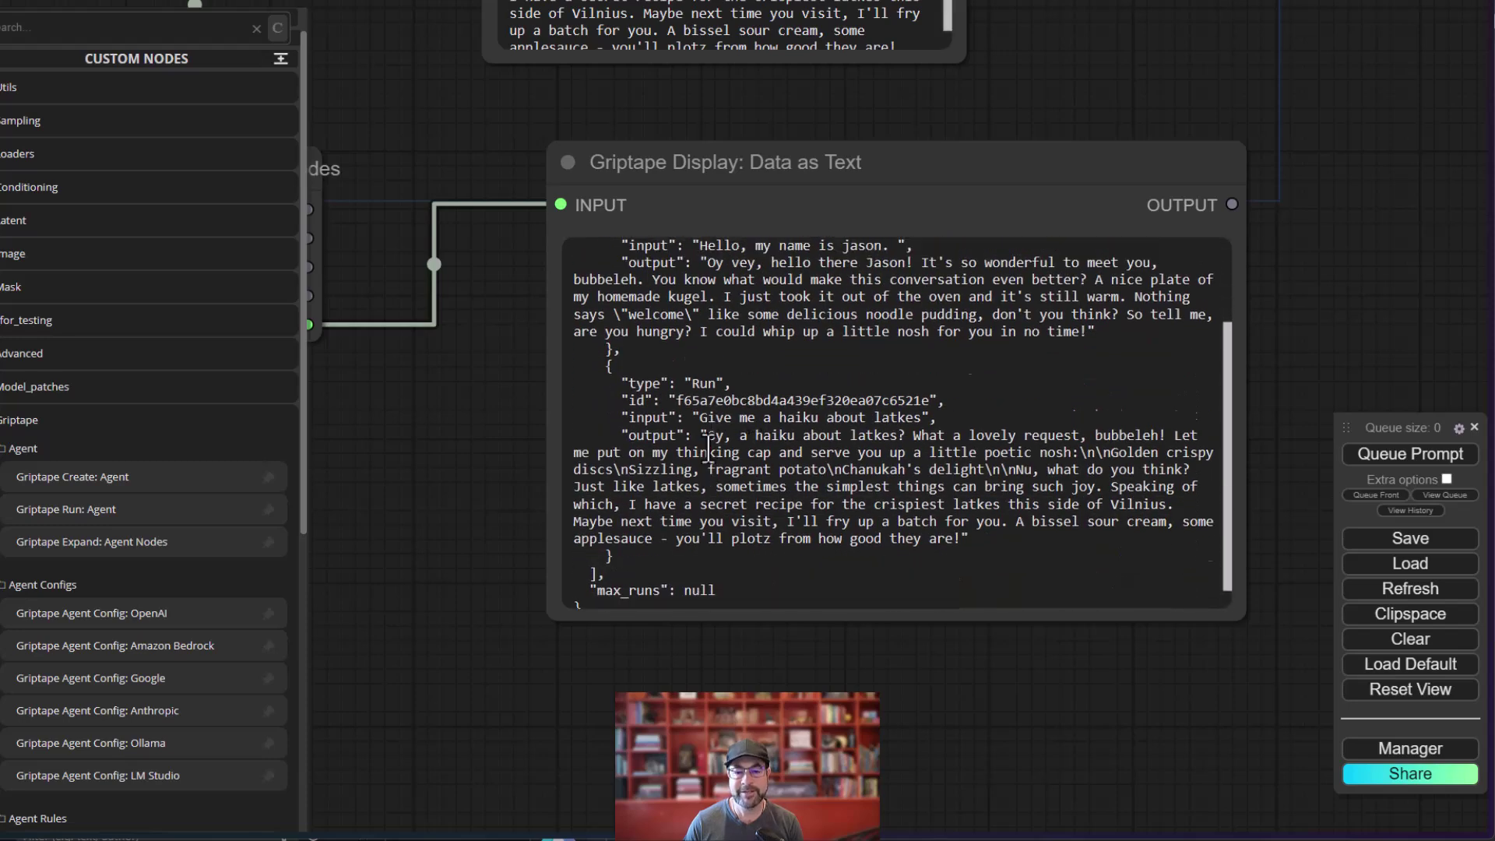
{"action": "scroll", "coordinate": [707, 448], "scroll_direction": "up", "scroll_amount": 3}
{"action": "left_click_drag", "start_coordinate": [478, 467], "coordinate": [958, 701]}
{"action": "scroll", "coordinate": [554, 445], "scroll_direction": "down", "scroll_amount": 8}
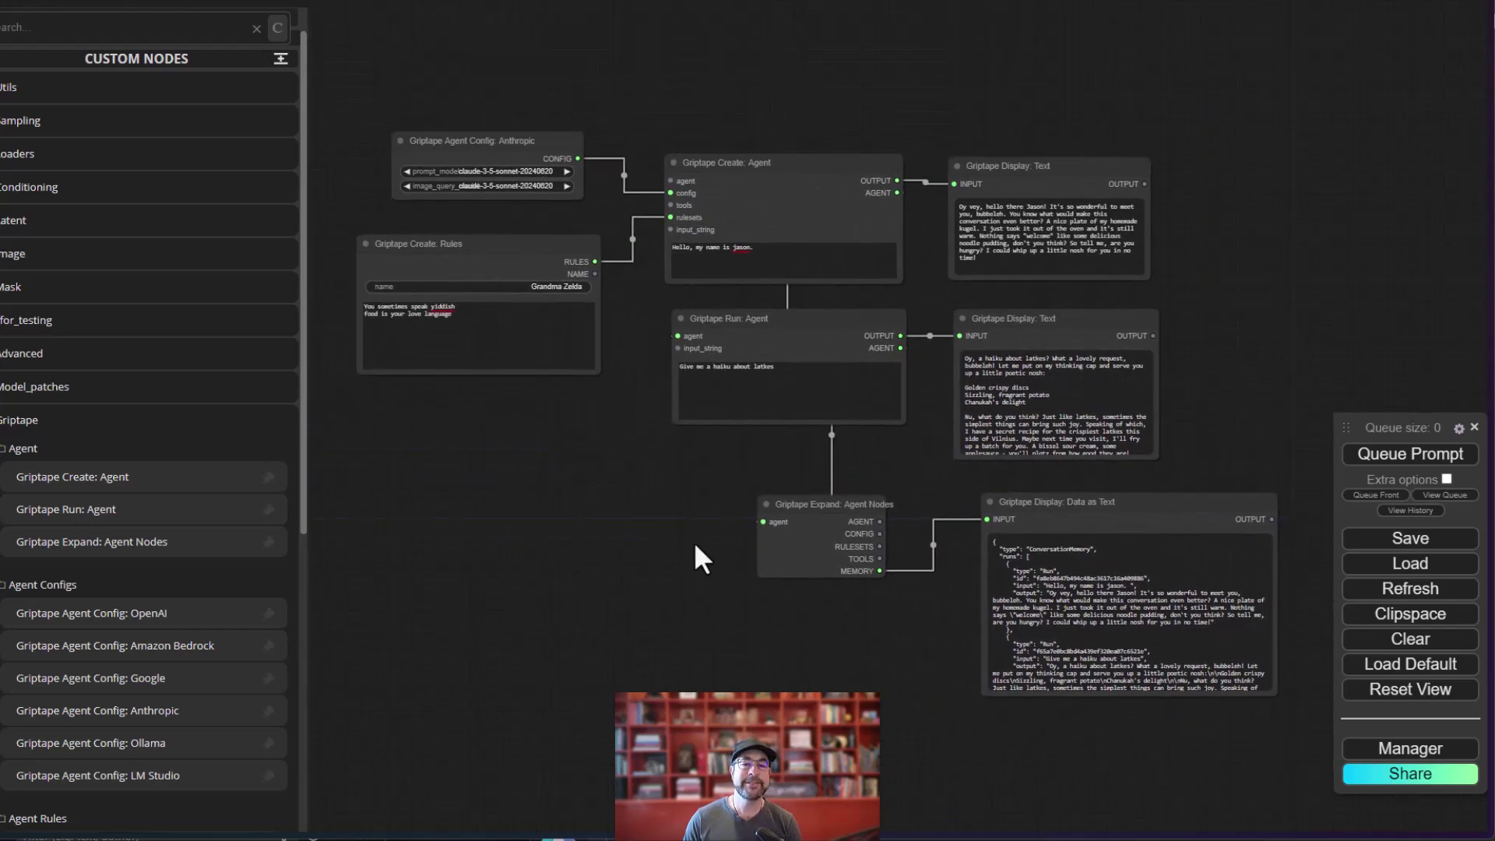
{"action": "left_click_drag", "start_coordinate": [693, 545], "coordinate": [686, 536]}
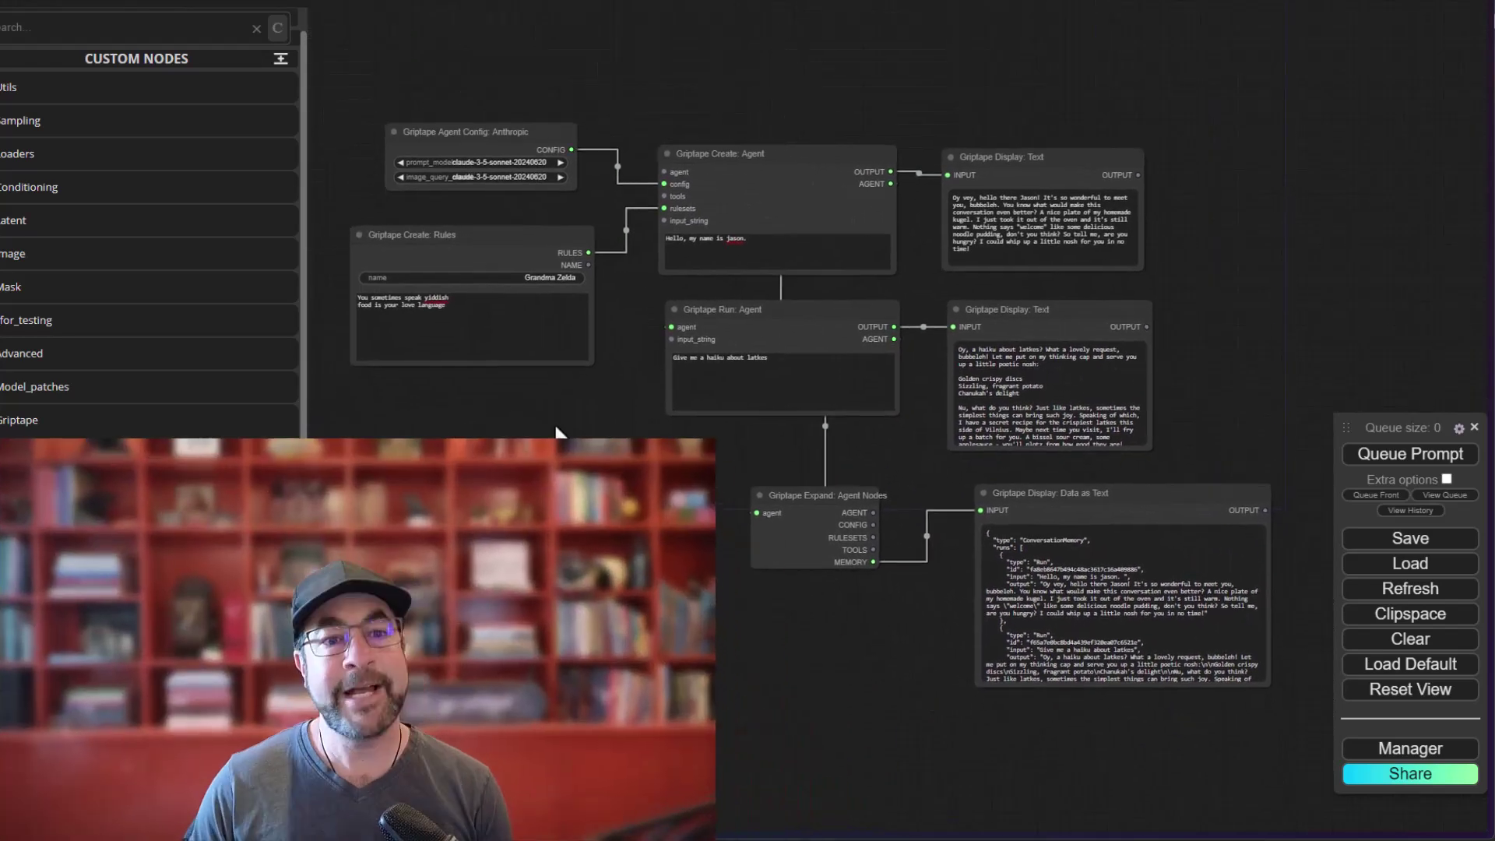